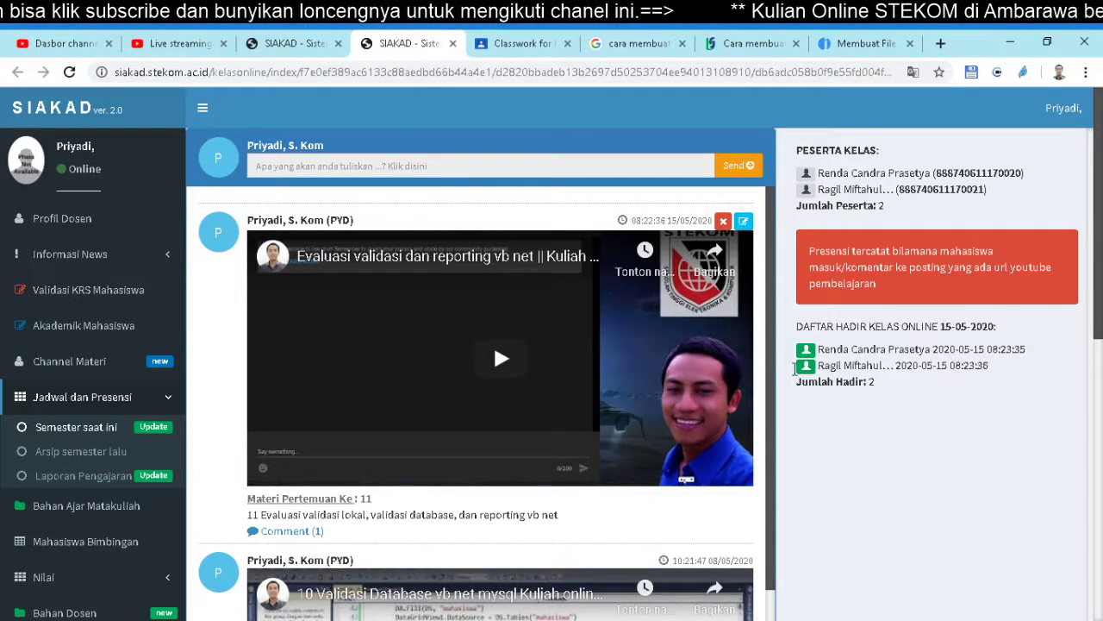
Reload the online class attendance page and send "ok" in the stream's live chat in YouTube Studio
drag(942, 326, 997, 326)
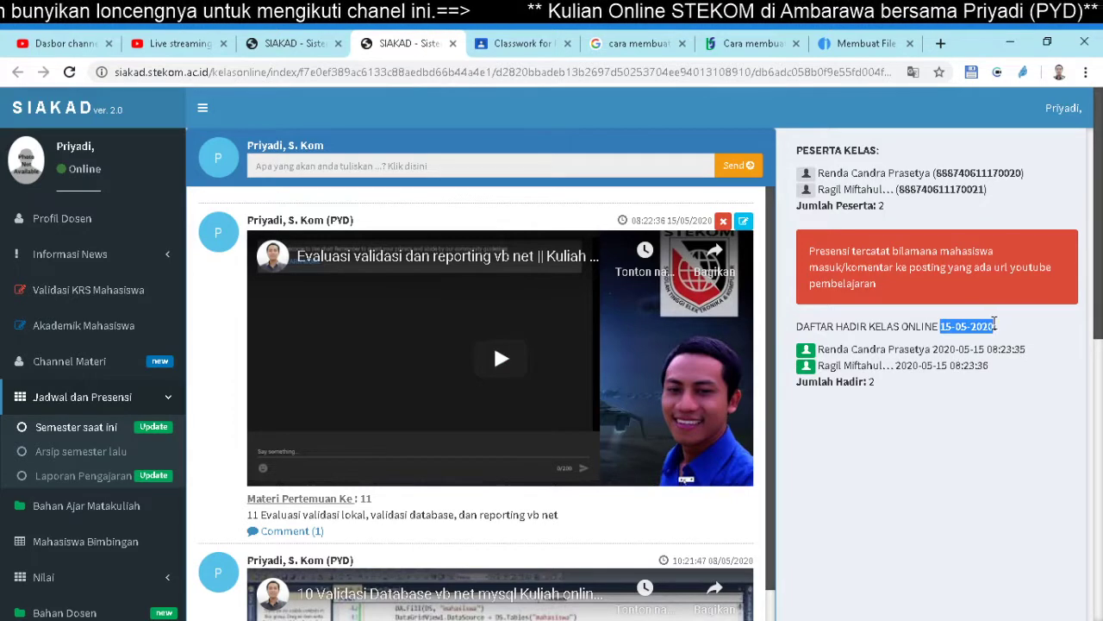
click(68, 73)
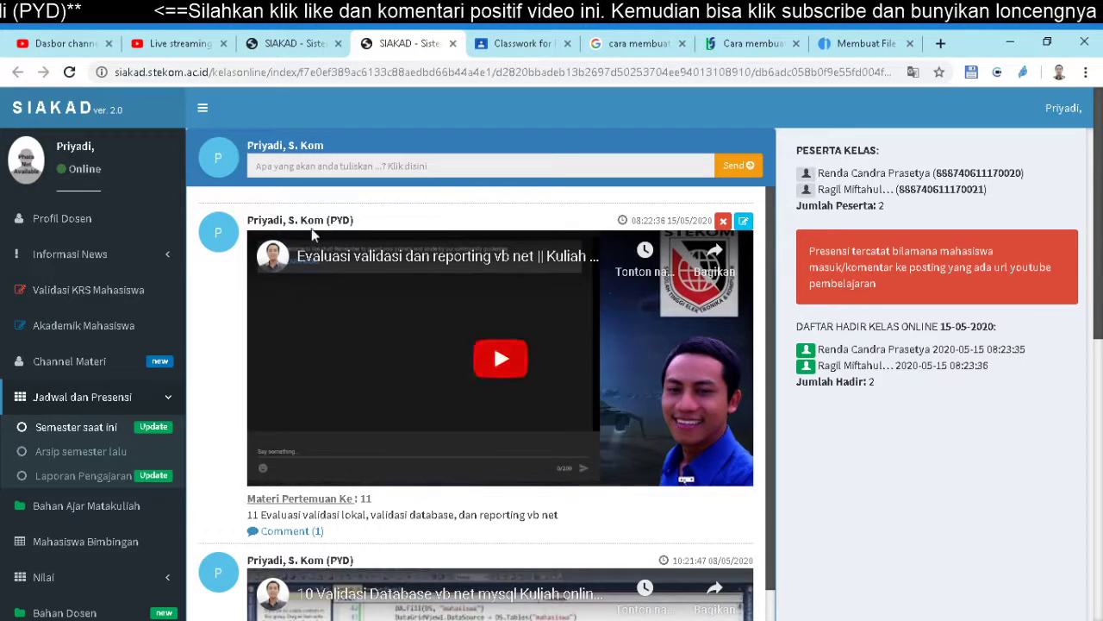
click(154, 43)
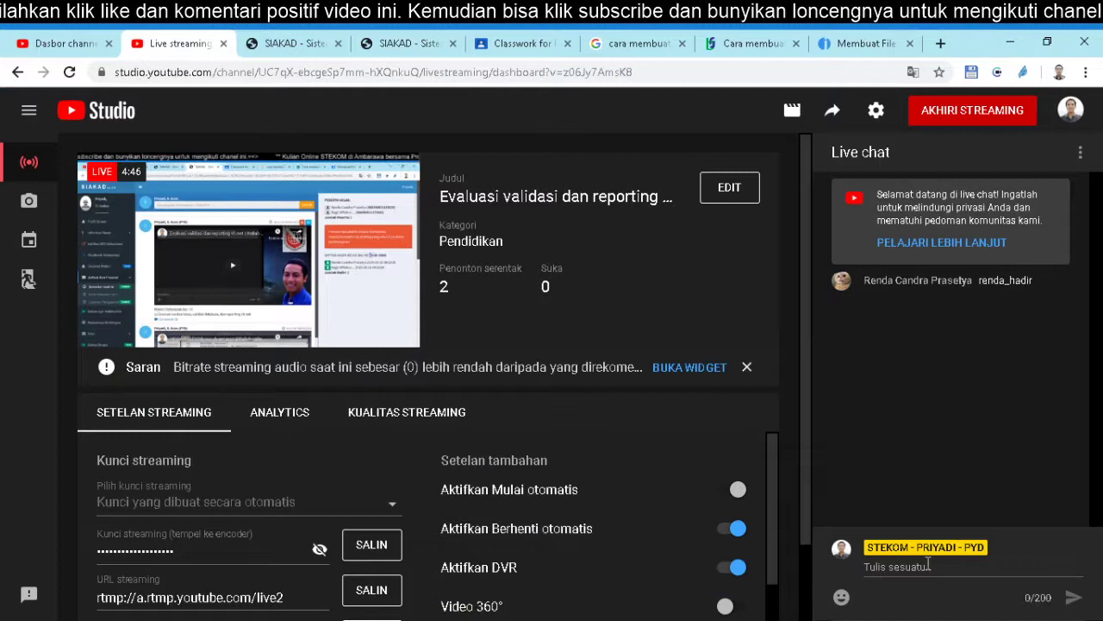
click(929, 566)
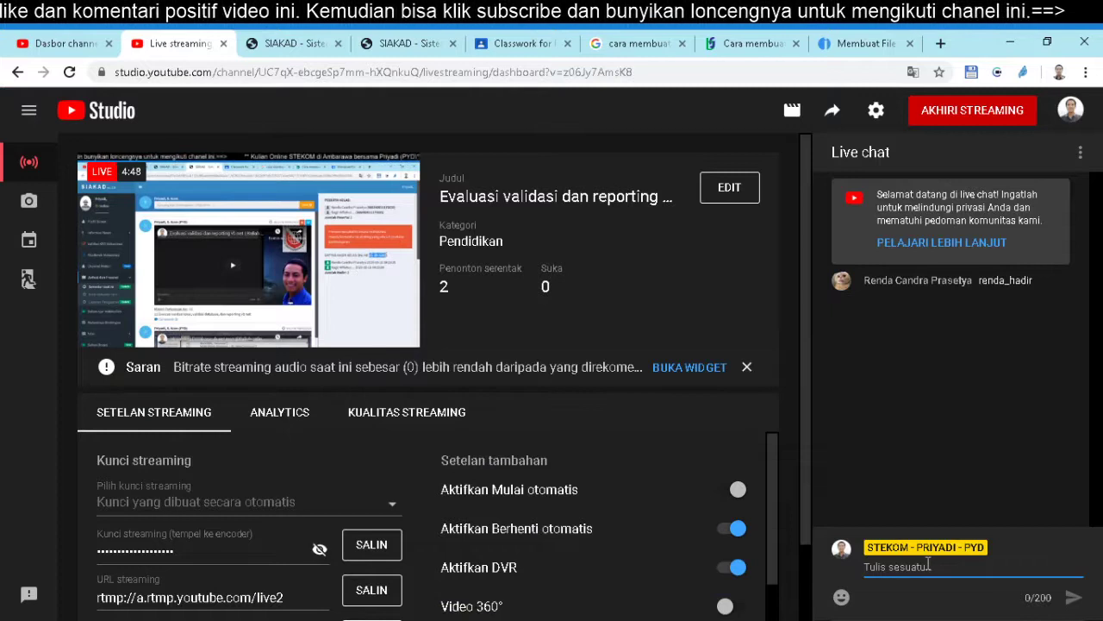
text(ok)
key(Return)
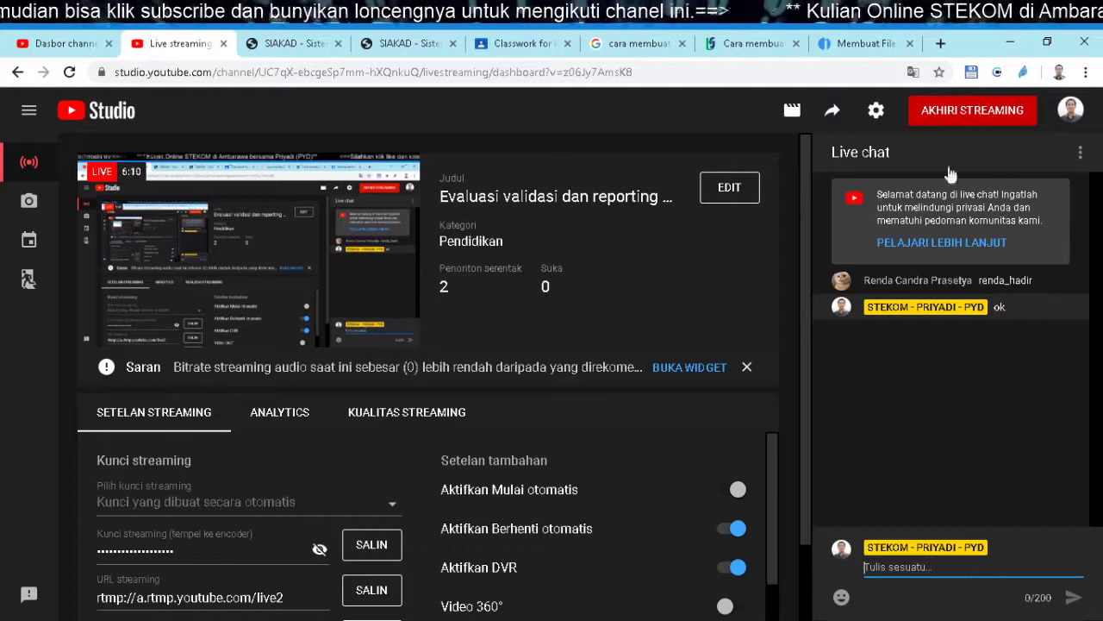
Check the class attendance page again and post a live chat message asking to wait for the other student ("kita tunggu ... sekalian ya")
click(416, 45)
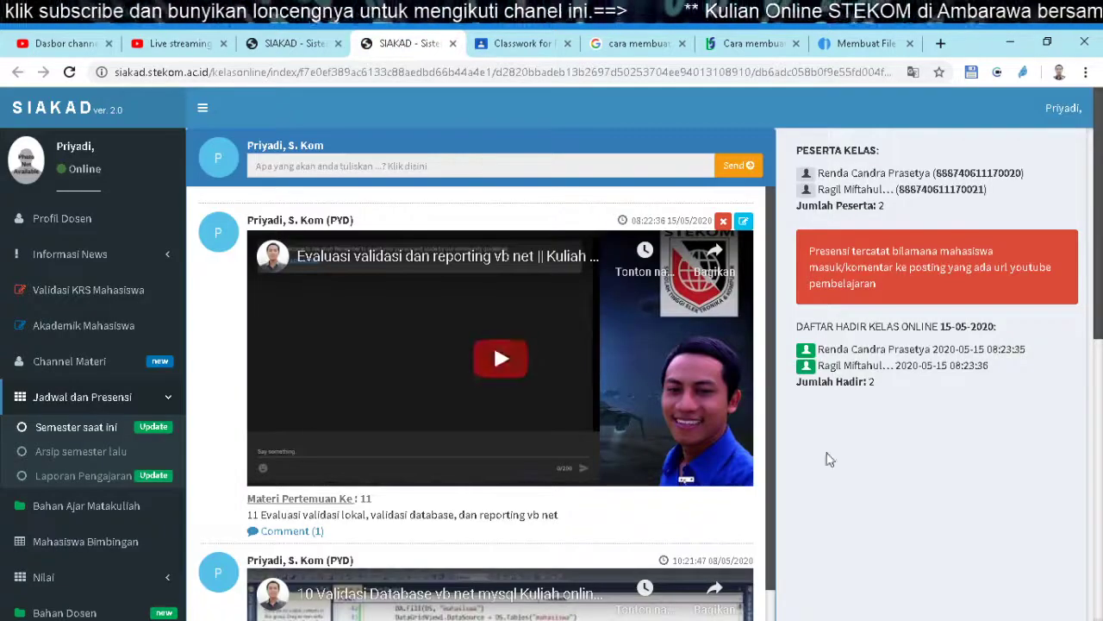
click(179, 43)
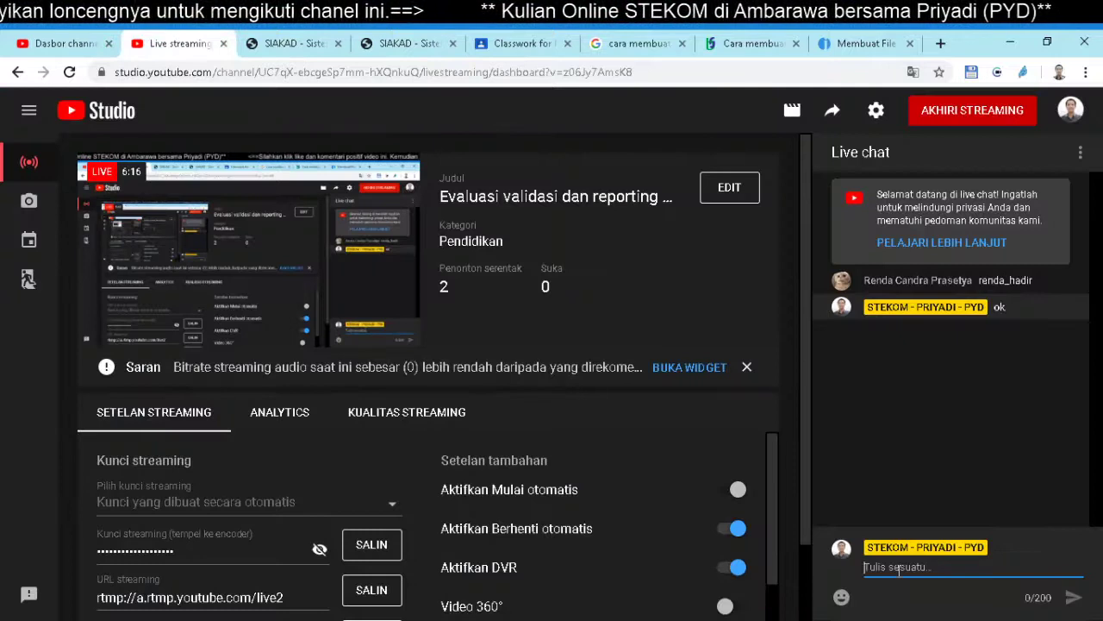
text(kita tunggu ra)
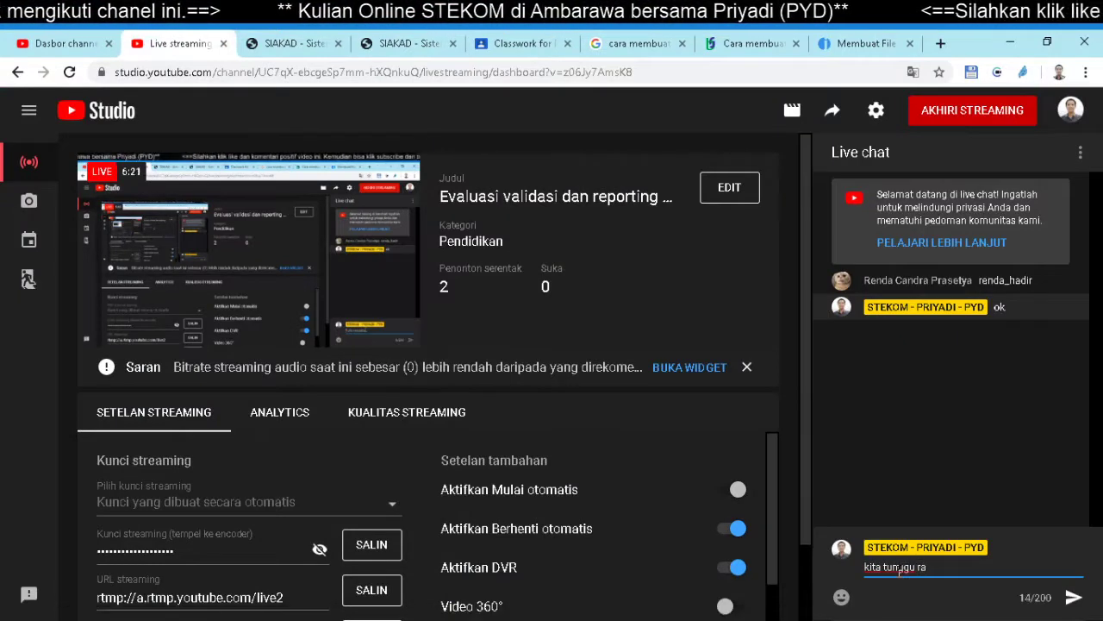
text(gil sek)
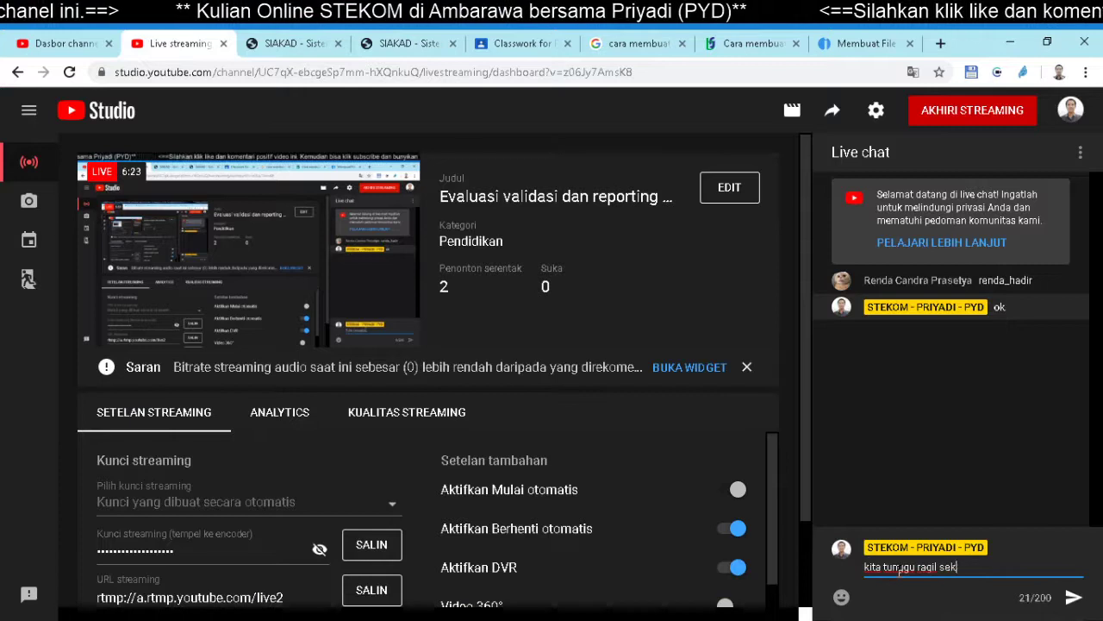
text(alian ya)
key(Return)
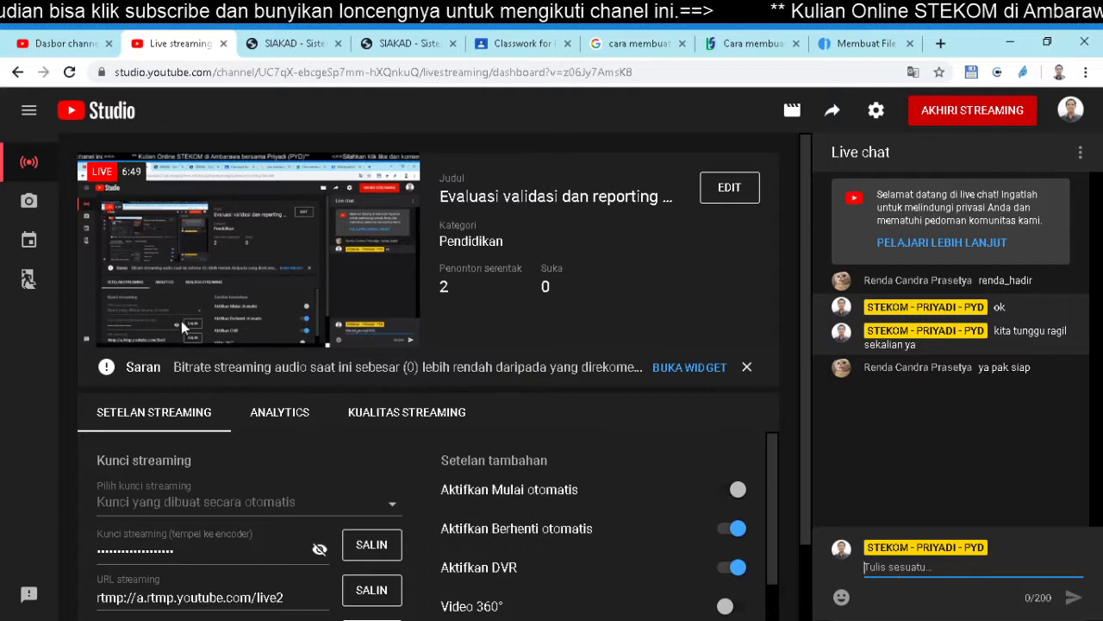
Open the student work of "Tugas 2. Validasi lokal, validasi database, multi search, dan reporting" in Google Classroom
mouse_move(111, 173)
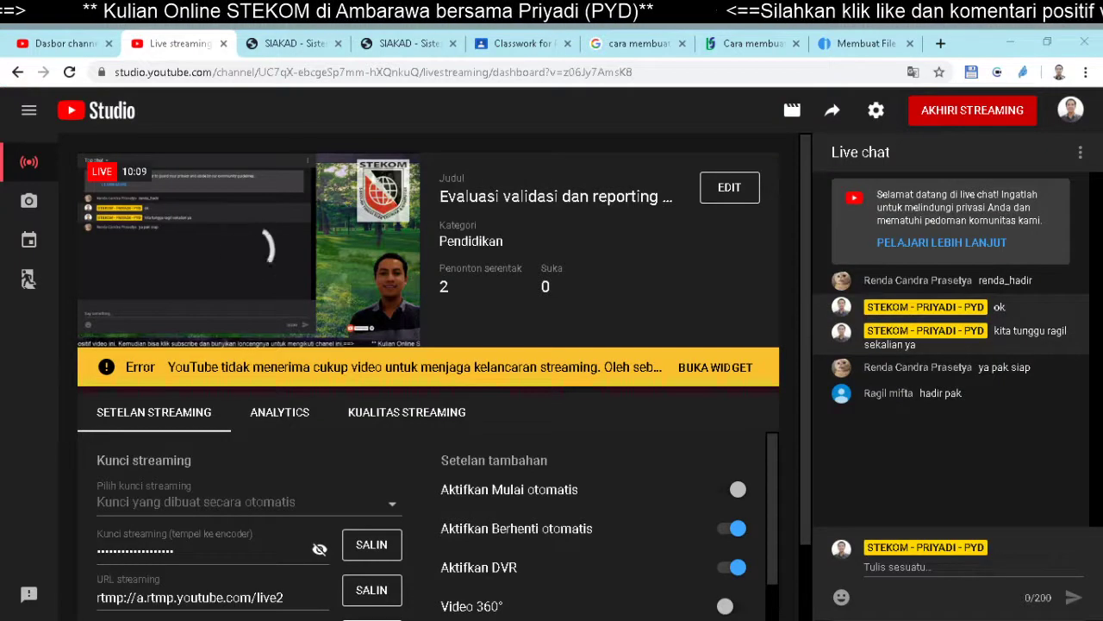
key(alt+Tab)
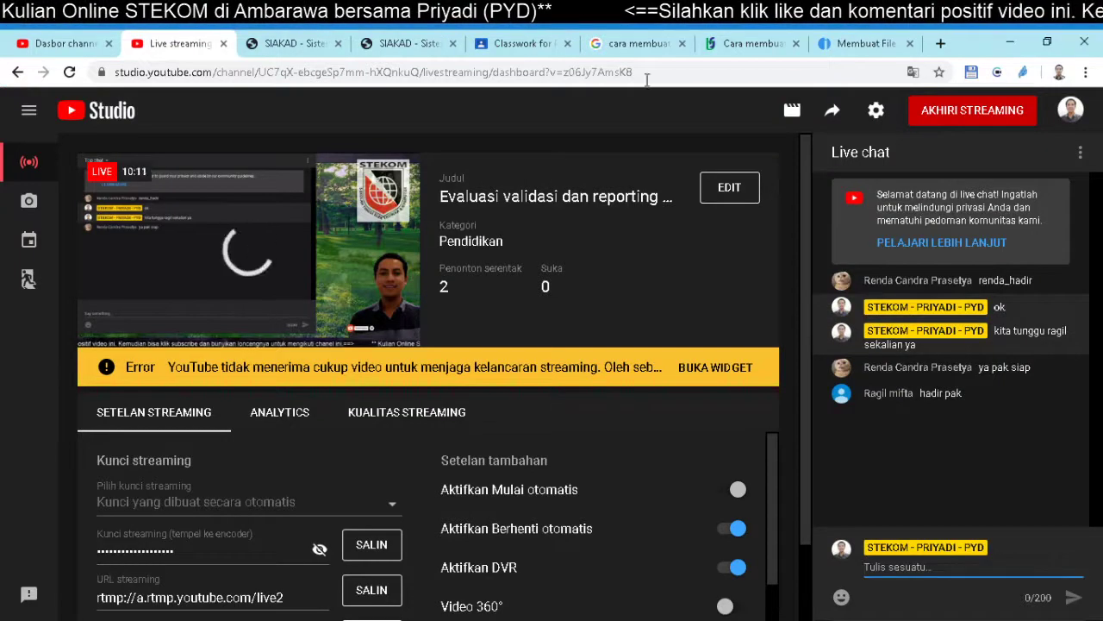
click(523, 43)
click(662, 382)
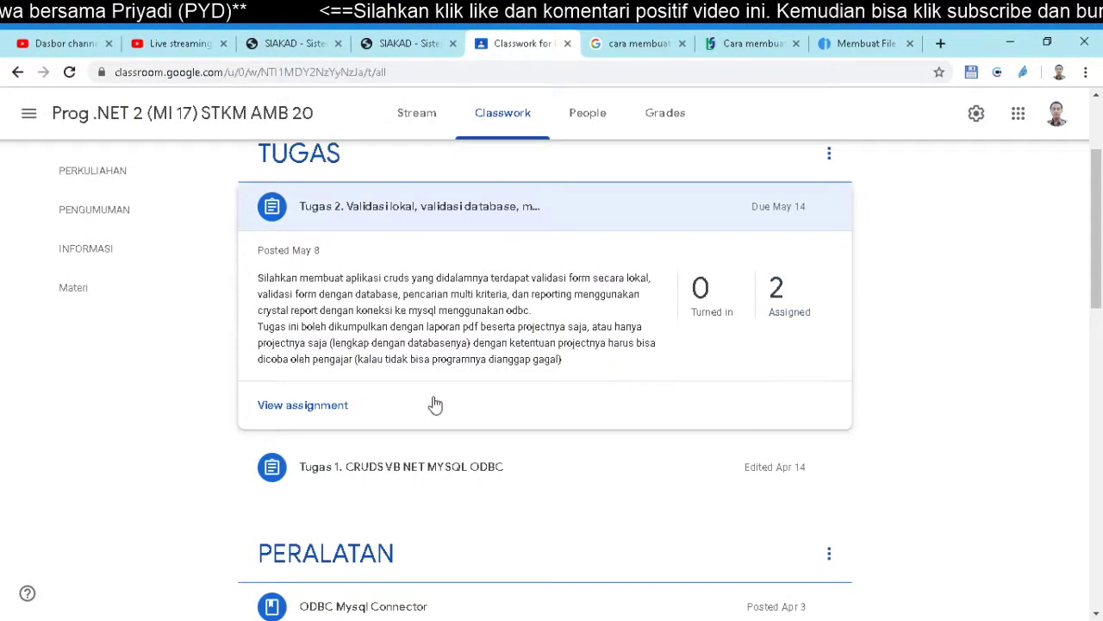
click(326, 411)
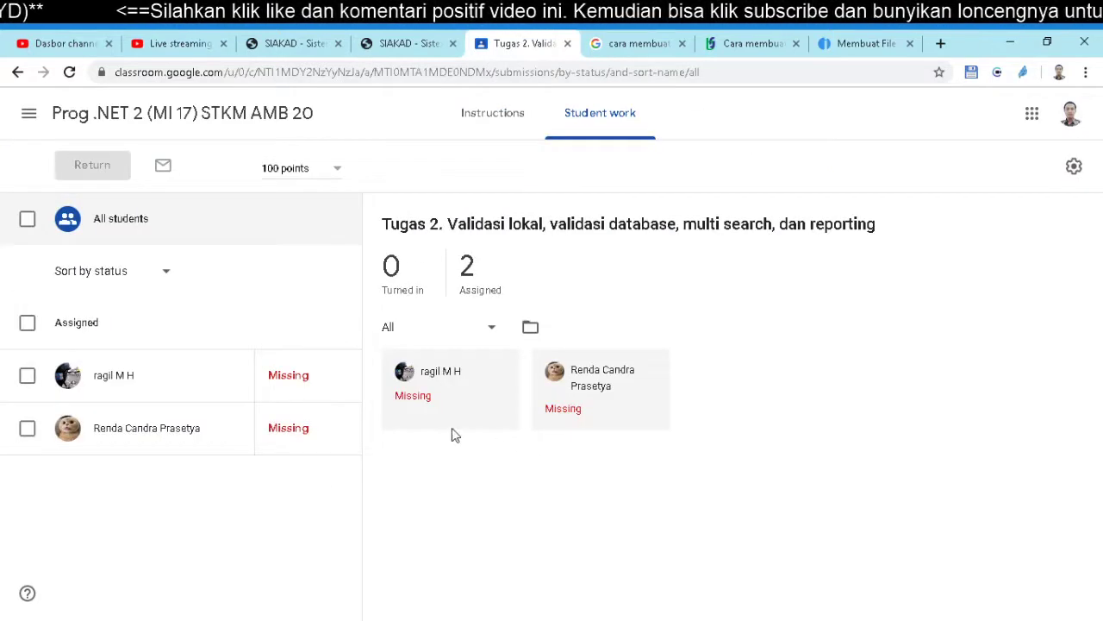
Review each assigned student's submission status and private comments for Tugas 2
click(129, 376)
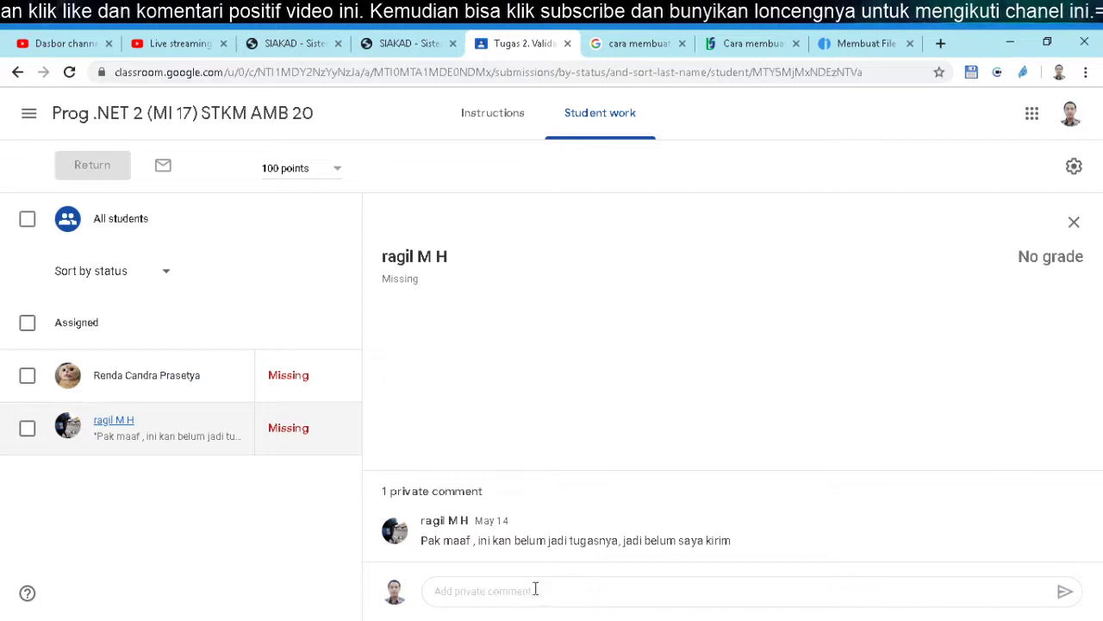
click(530, 593)
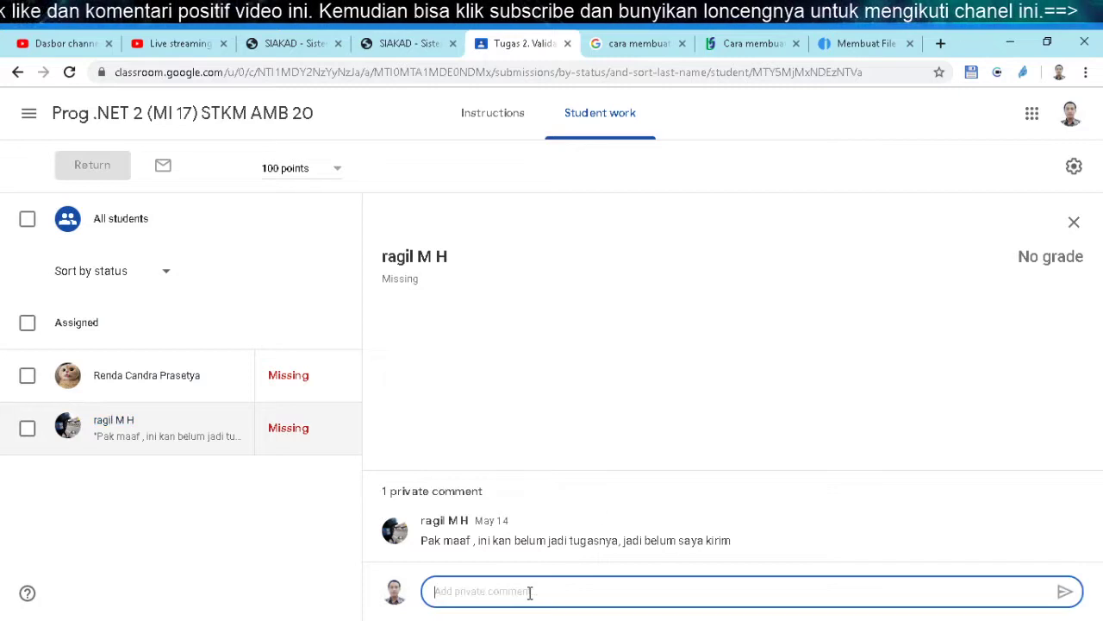
click(111, 422)
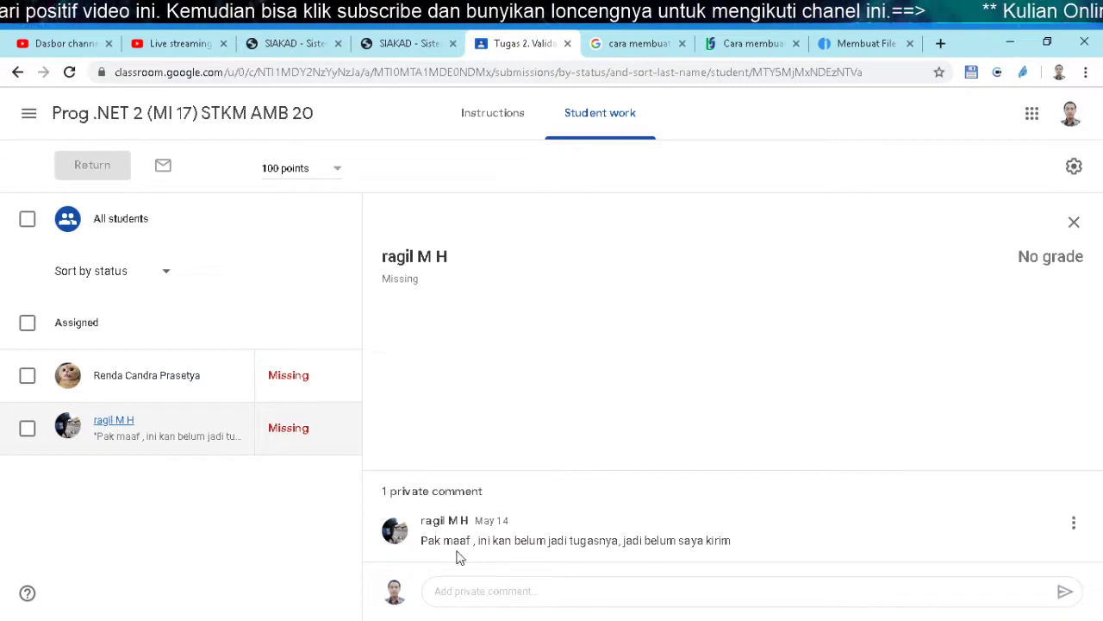
click(146, 377)
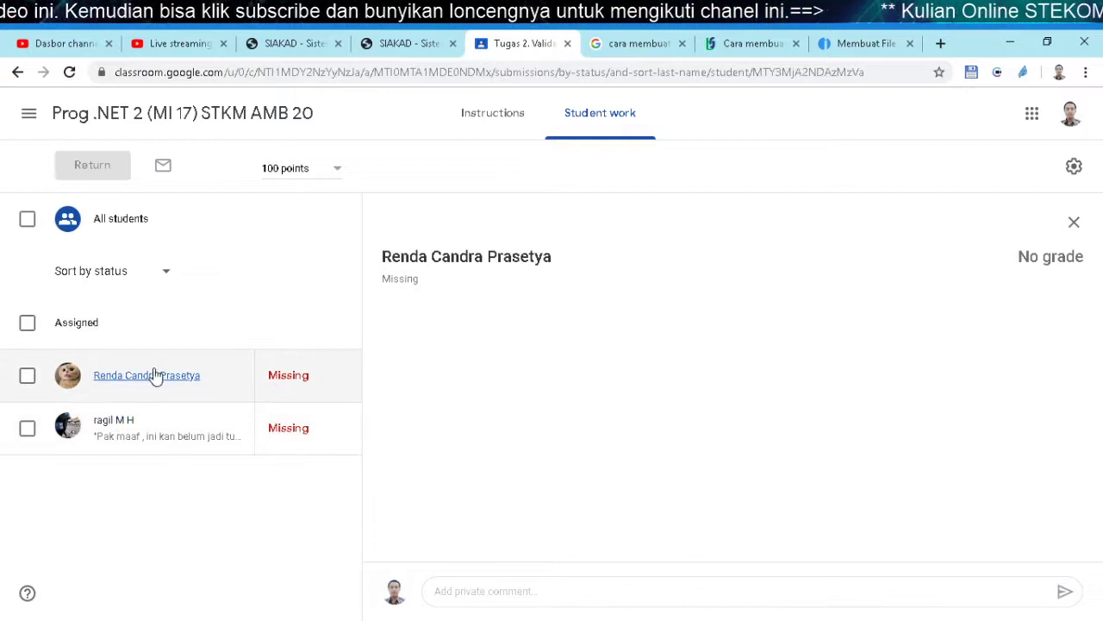
click(107, 421)
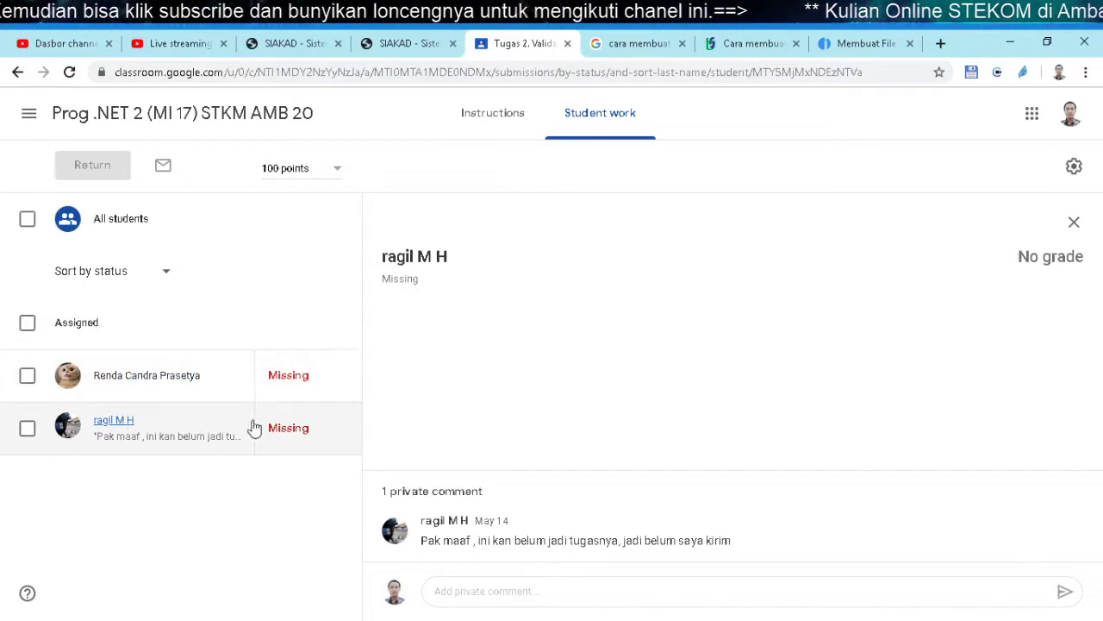
Post the private comment "ada permasalahan nggak ya?" to the student who explained the missing assignment
click(450, 588)
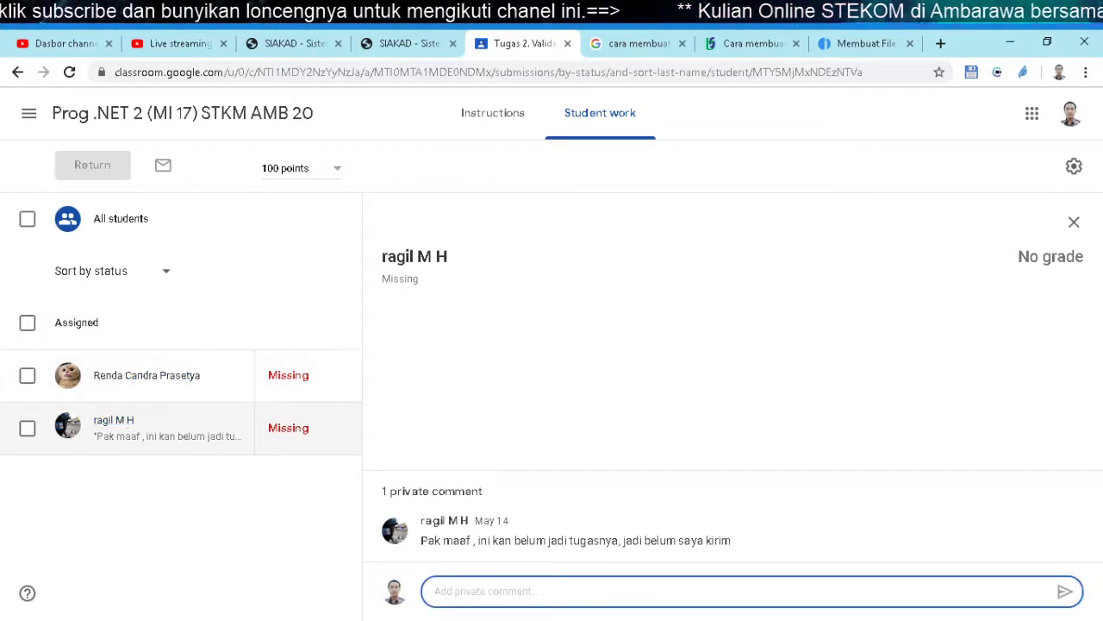
text(ada pe)
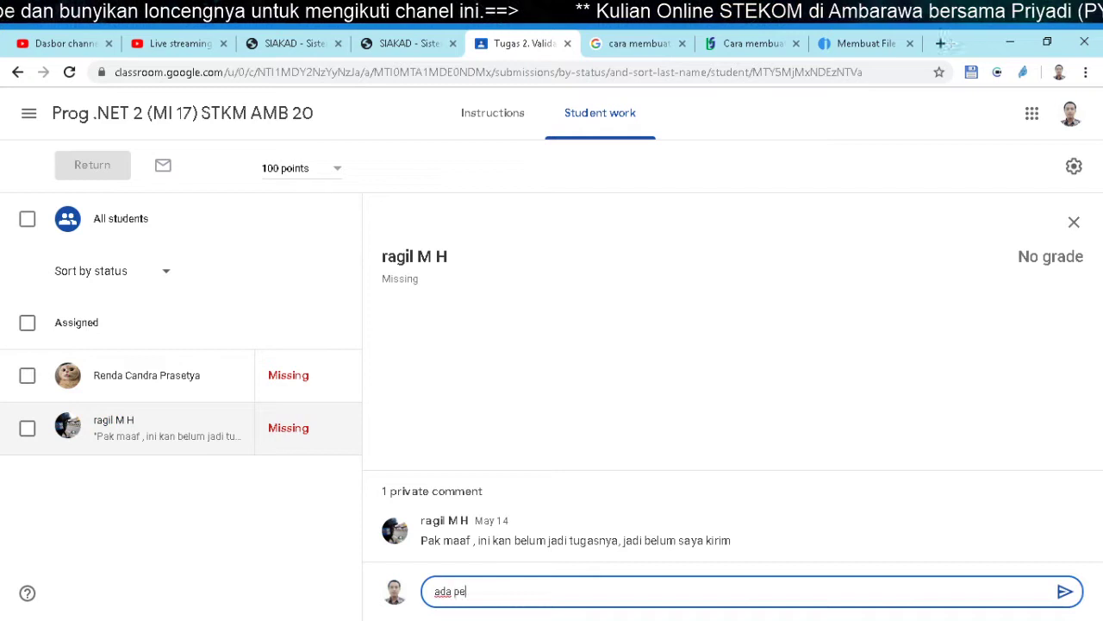
text(rmasalahan )
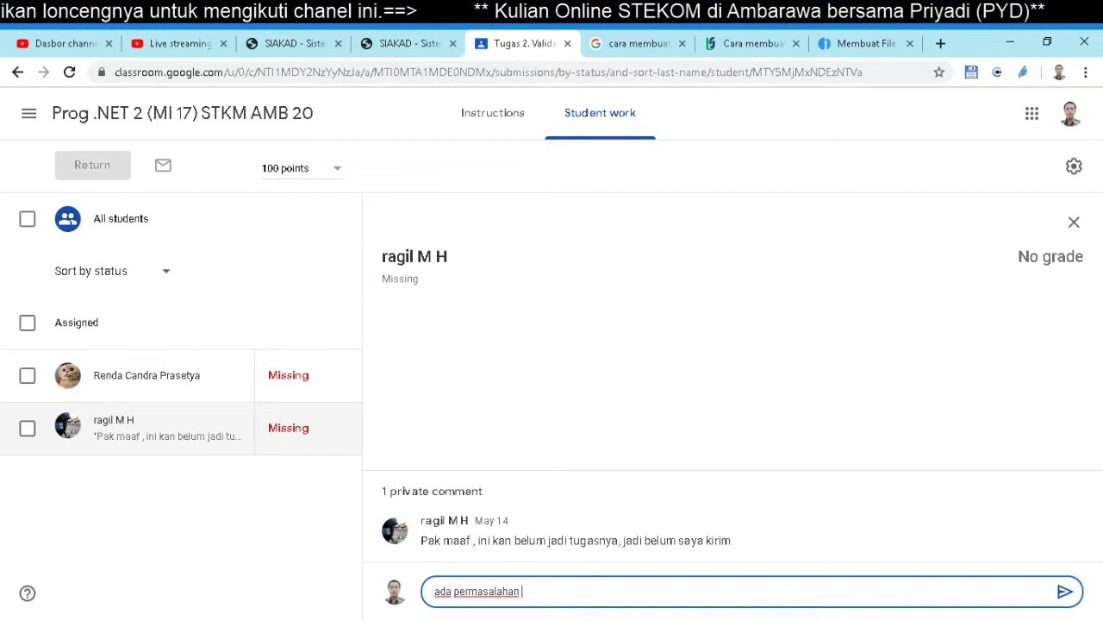
text(nggak ya?)
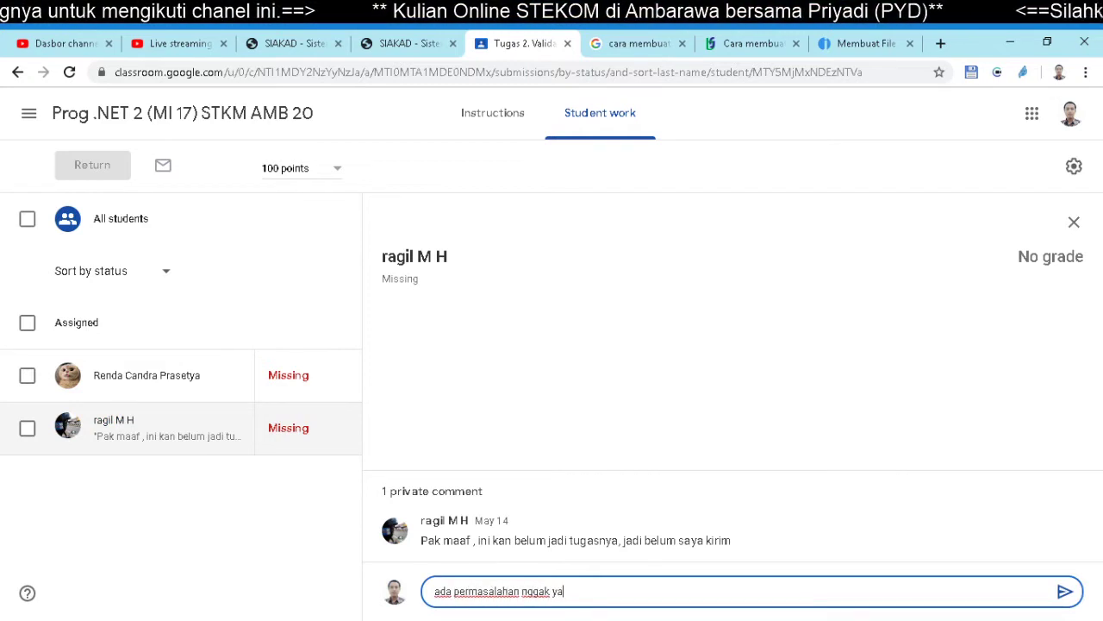
key(Return)
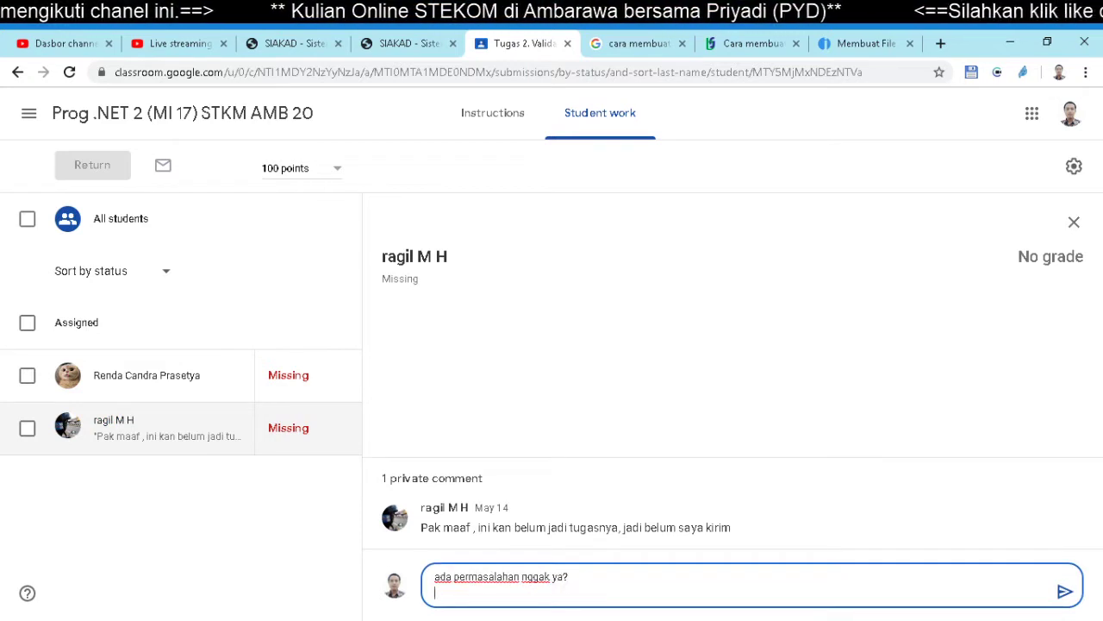
click(1065, 592)
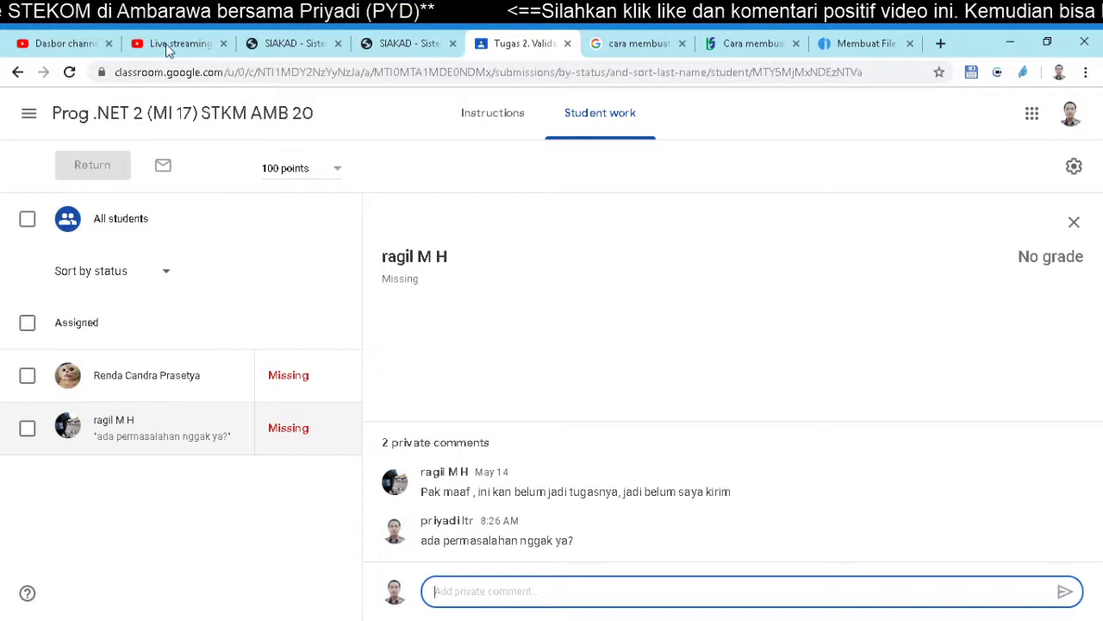
Send "tugasnya 2-2 nya kok belum jadi ya?" in the YouTube Studio live chat
click(211, 38)
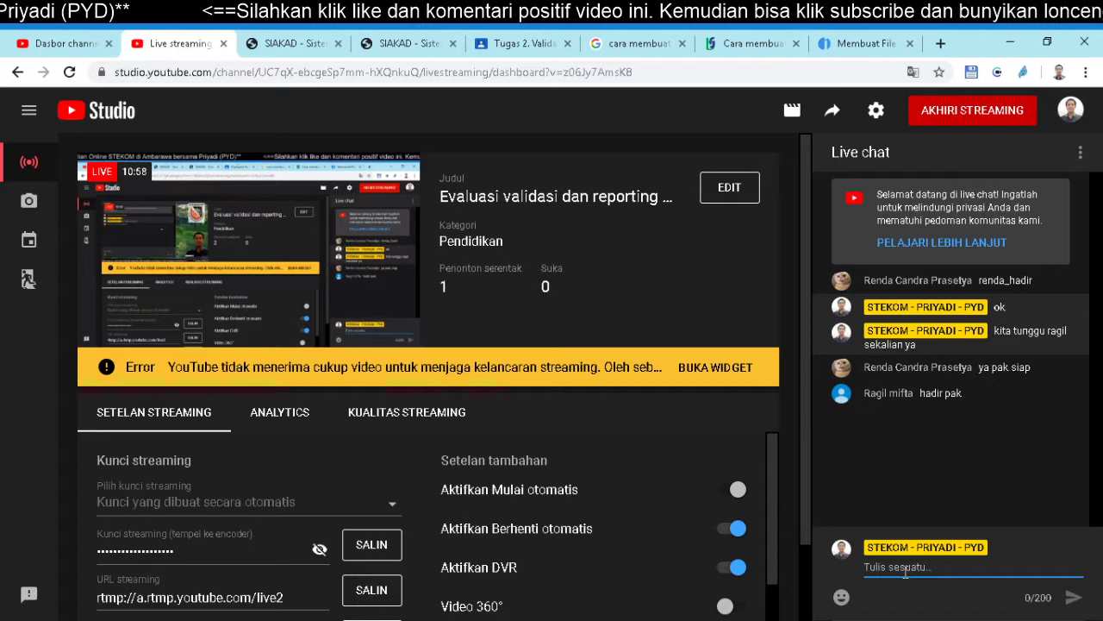
text(tugasnya 22)
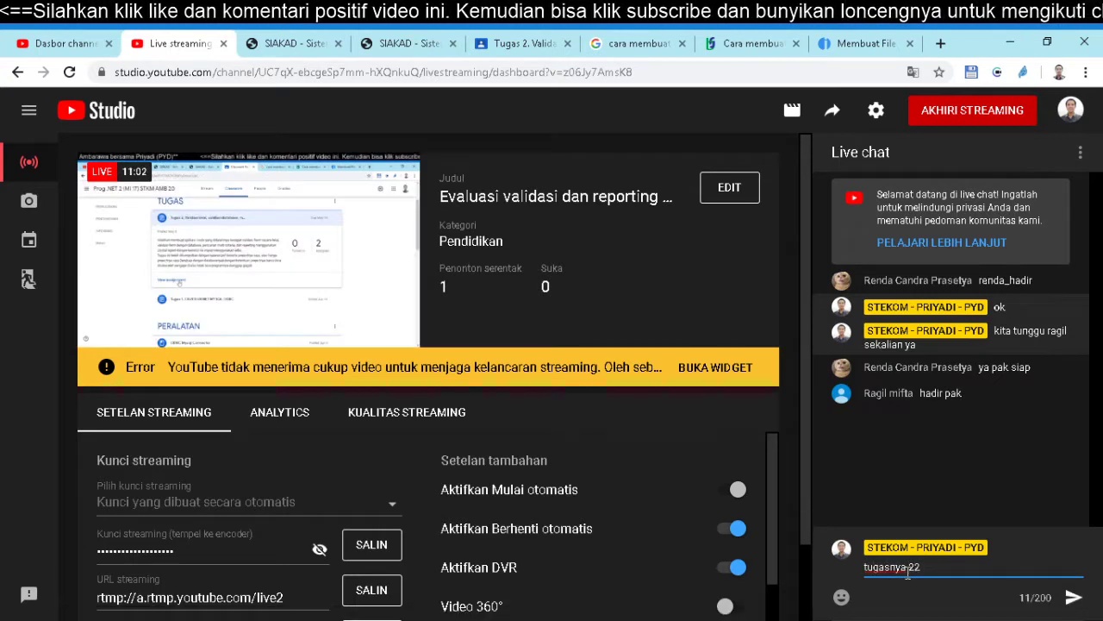
key(BackSpace)
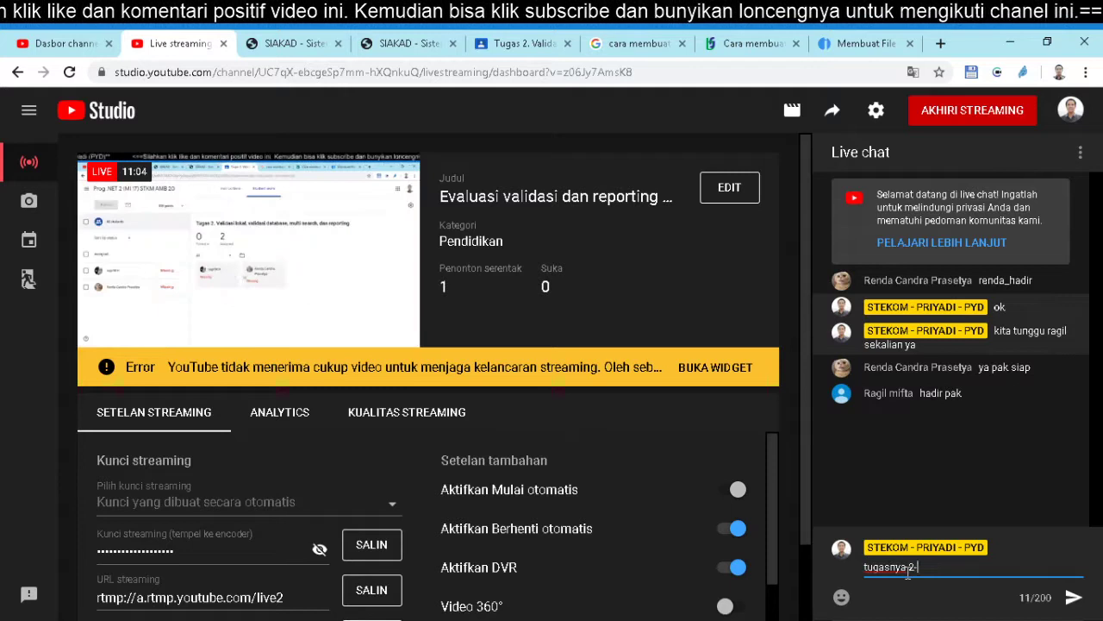
text(-2 nya ko)
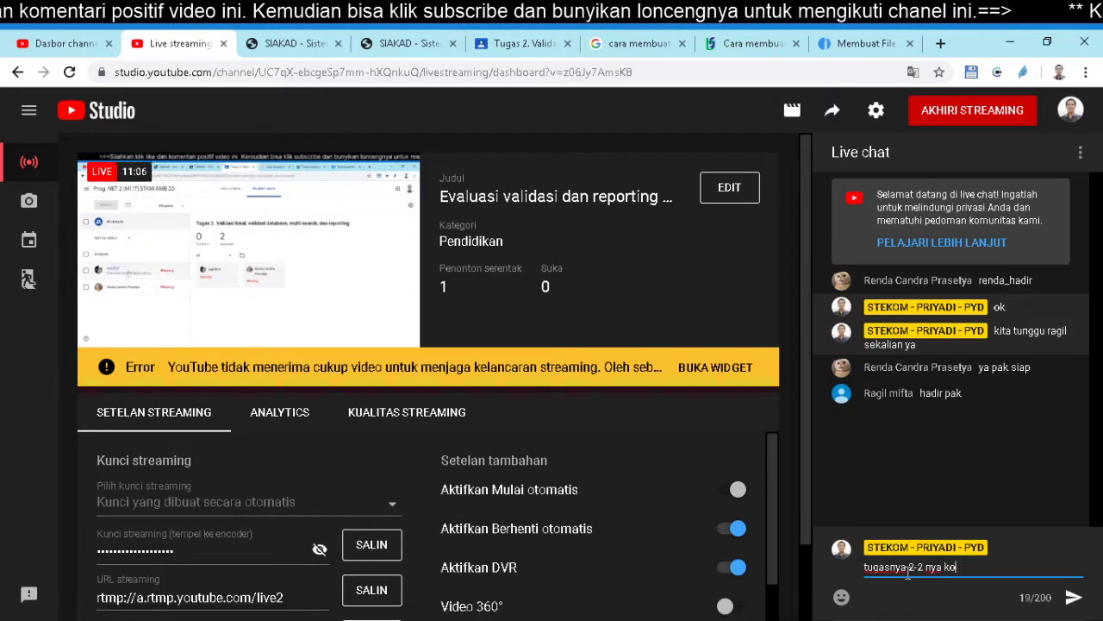
text(k belum)
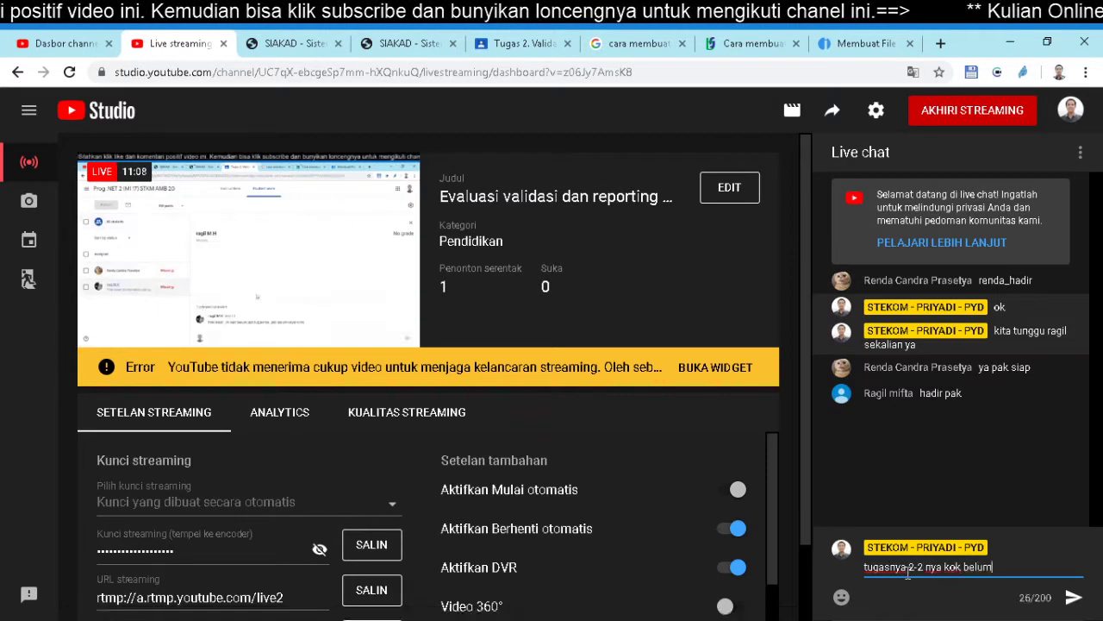
text( jadi ya?)
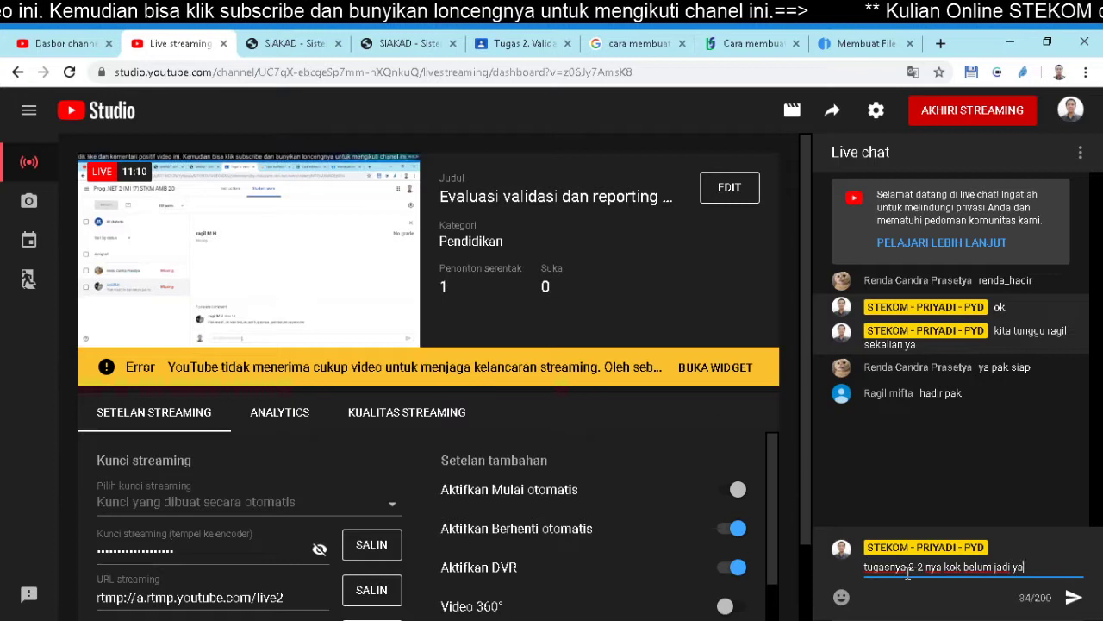
key(Return)
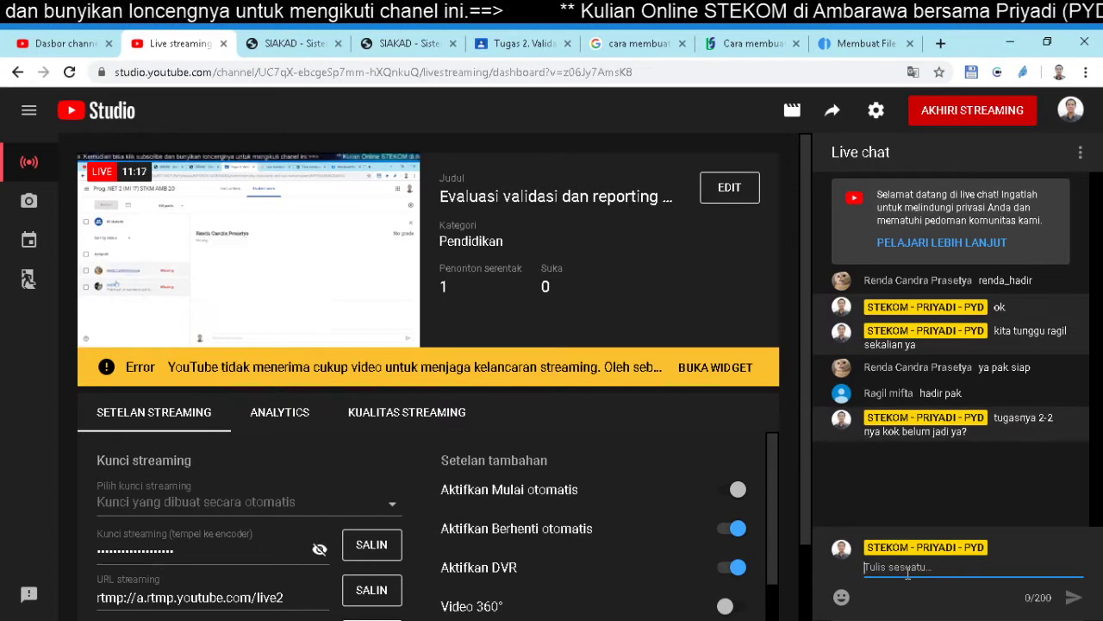
Write "ada permaslahan" as a follow-up message in the live chat and submit it
text(ada)
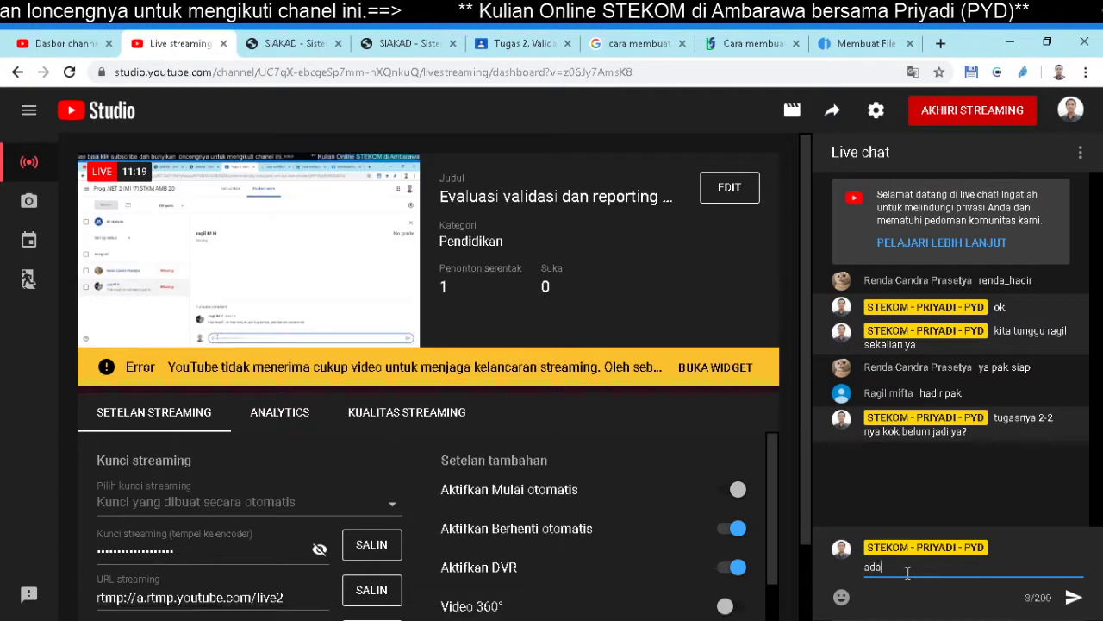
text( permasalahan)
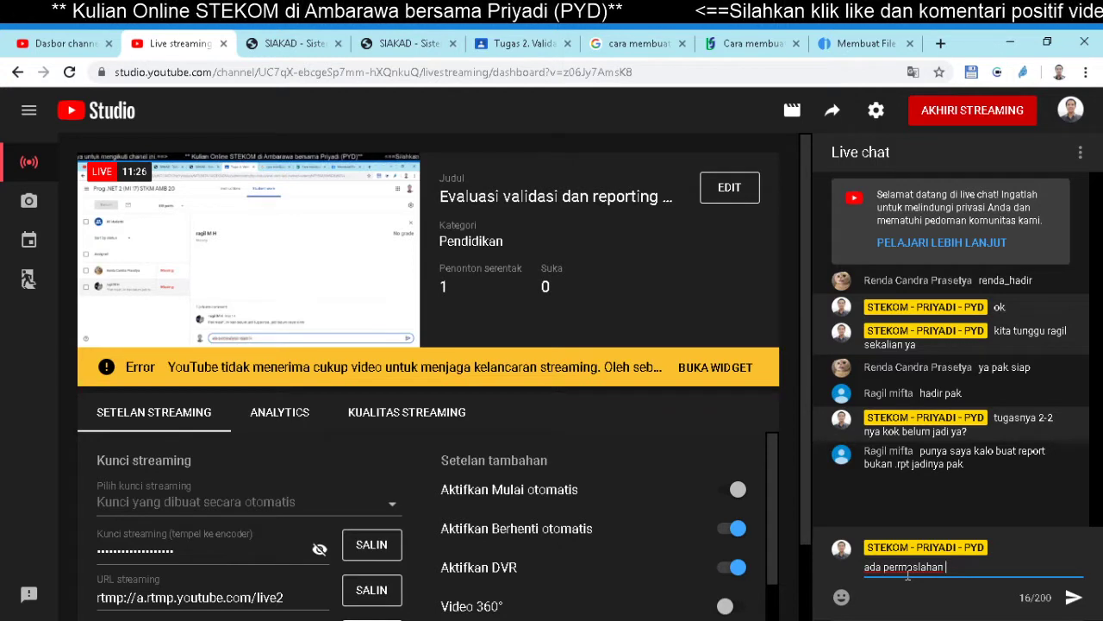
key(Return)
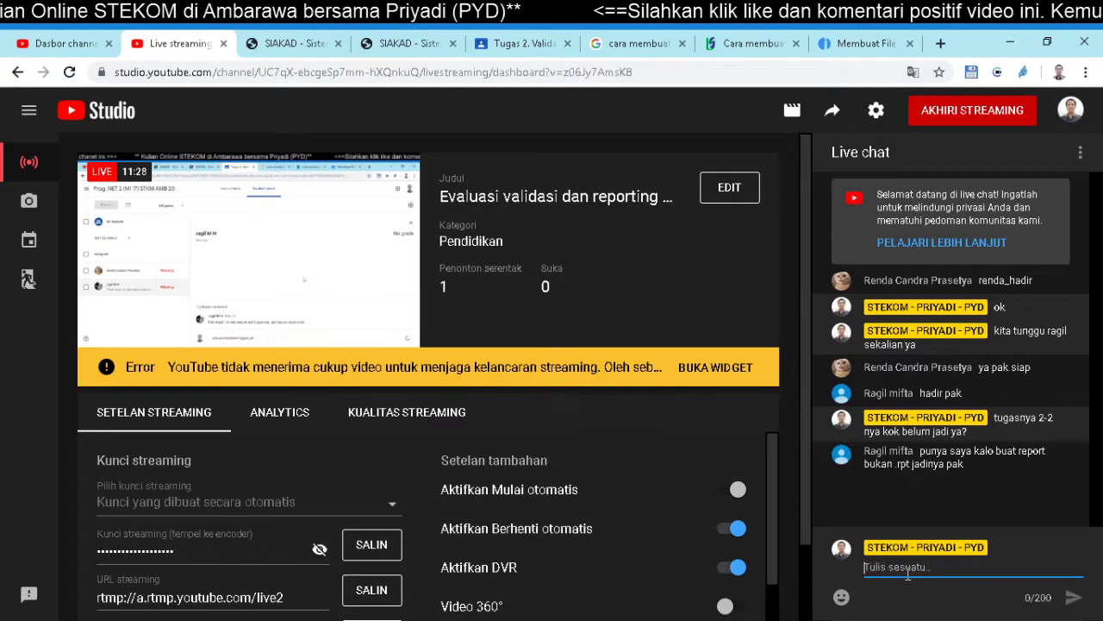
Send "harus diinstall crystal report dulu ya" in the live chat
text(ha)
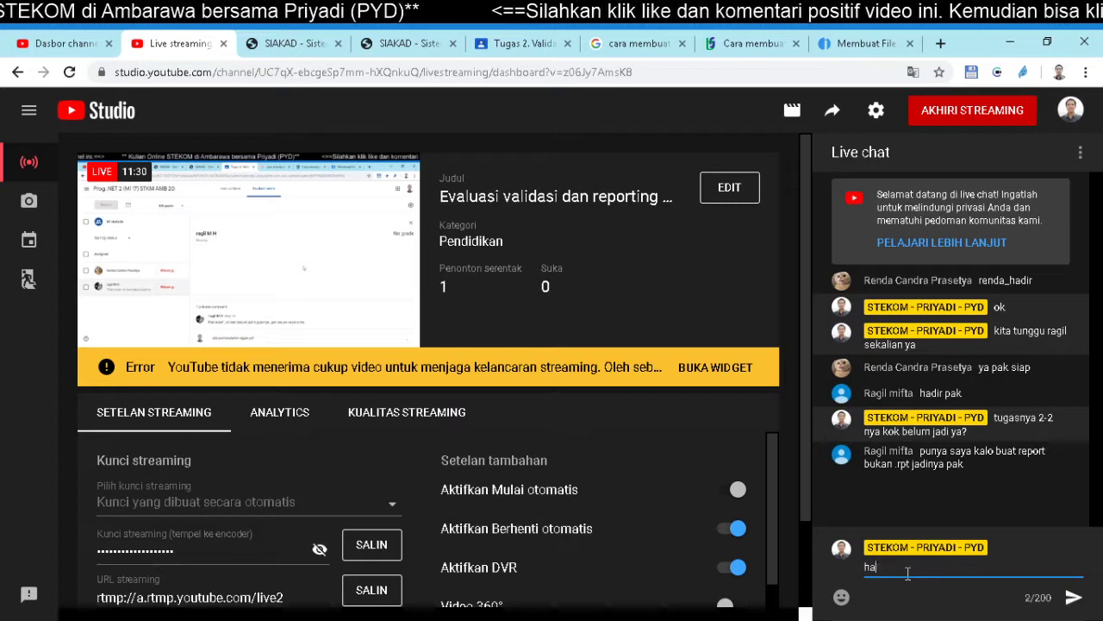
text(rus diinst)
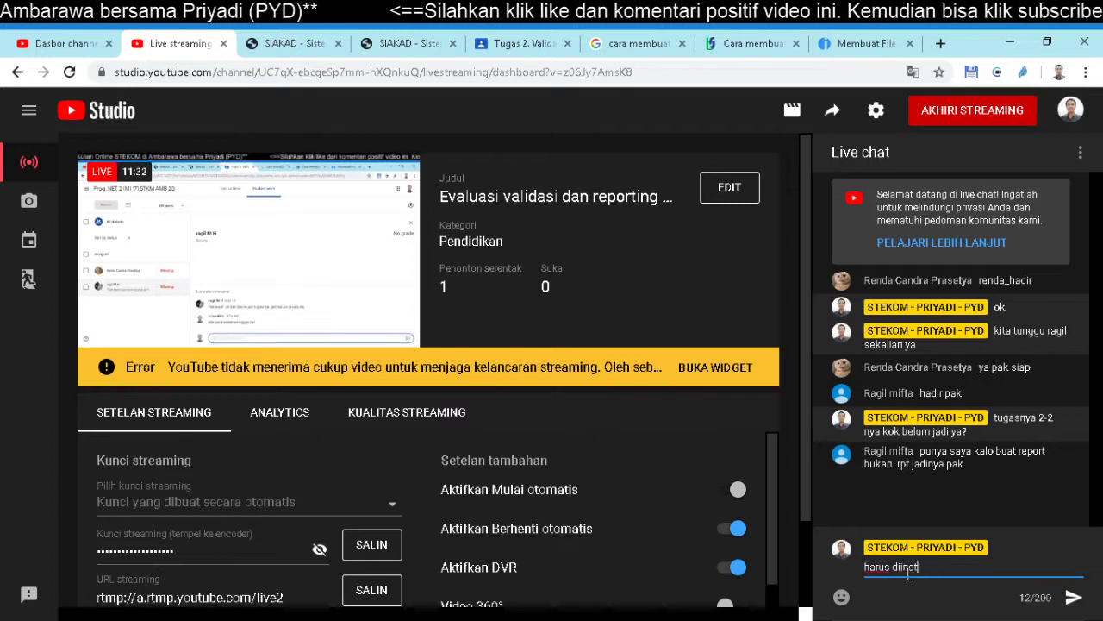
text(all c)
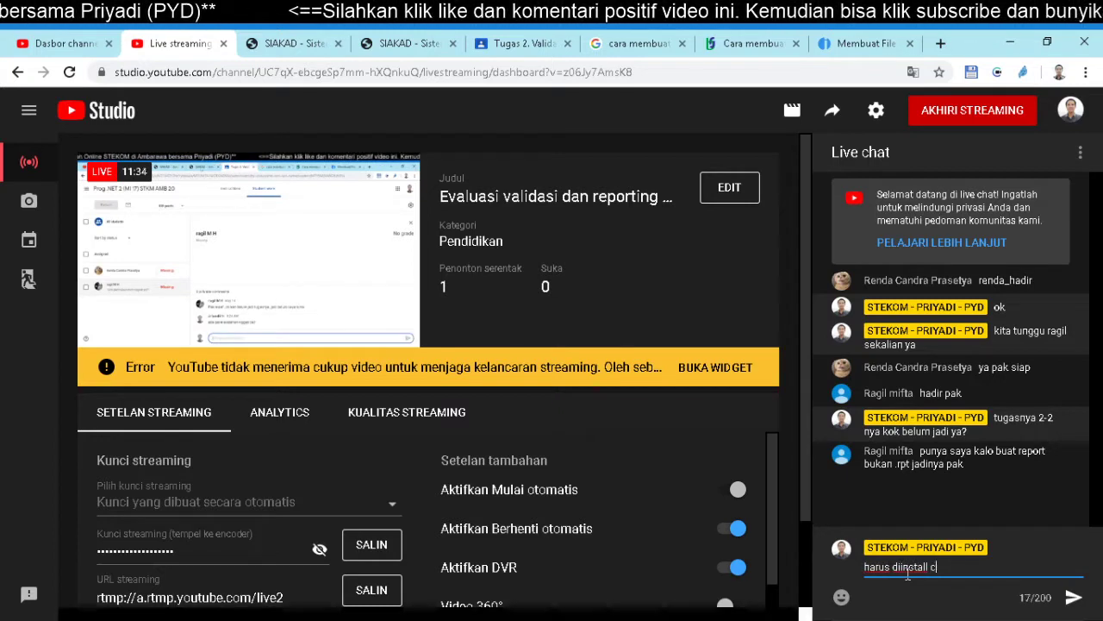
text(rystal)
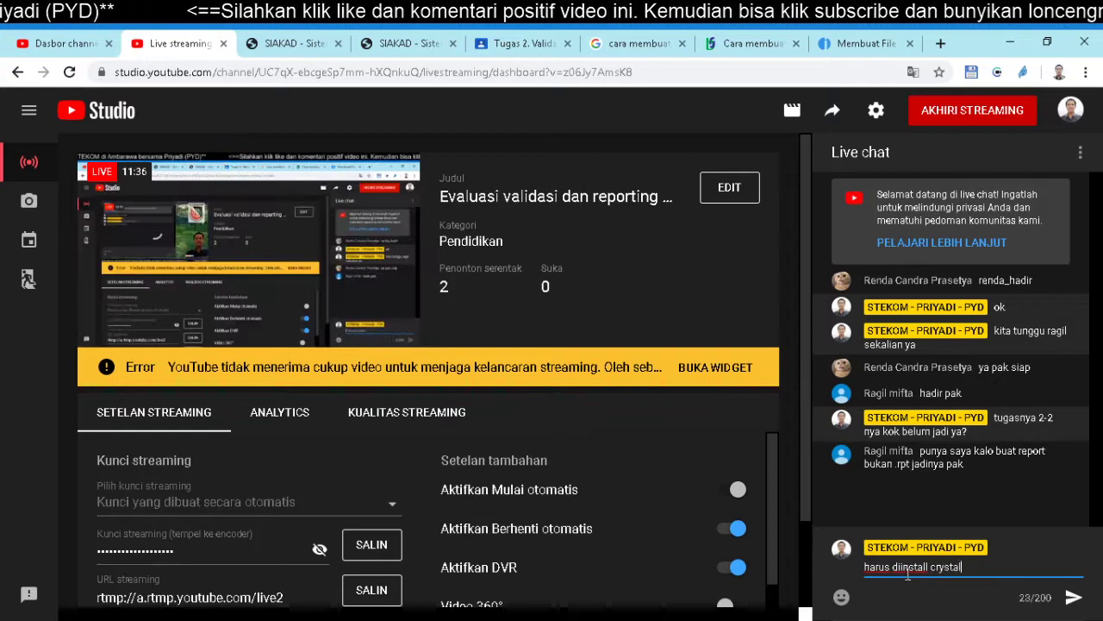
text( report )
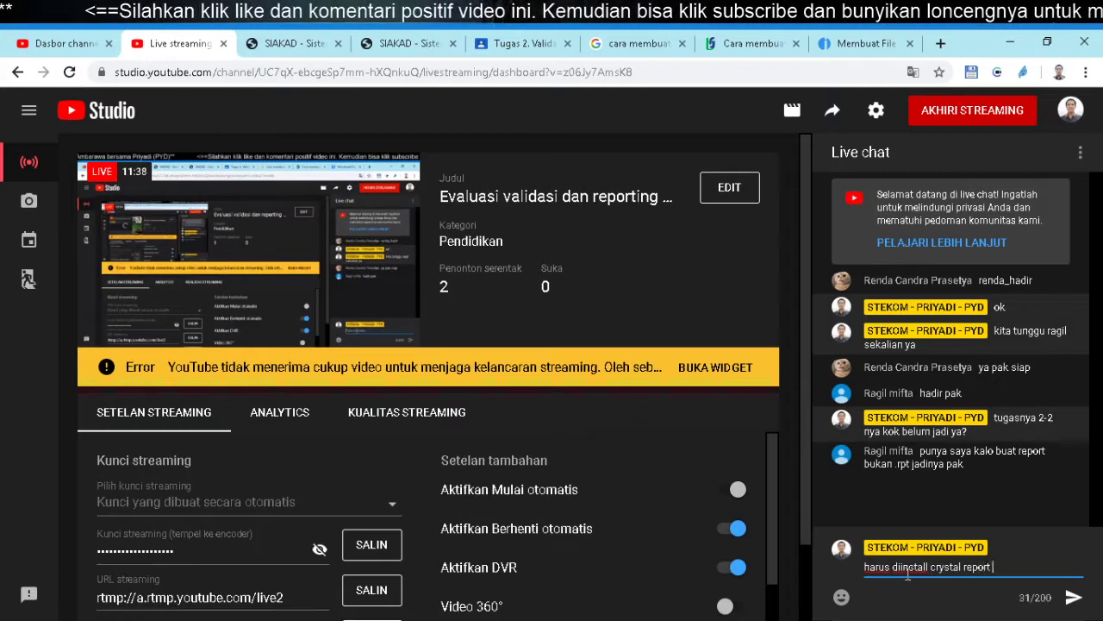
text(dulu ya)
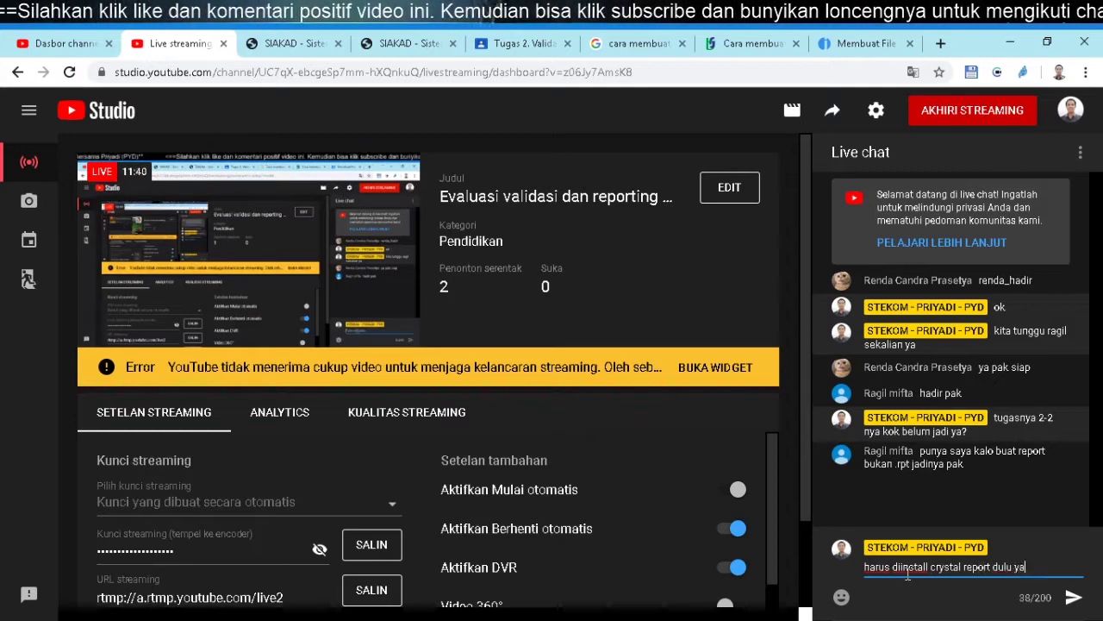
key(Return)
Ask "sudah diinstall crystal reportnya belum?" in the live chat
text(sudah )
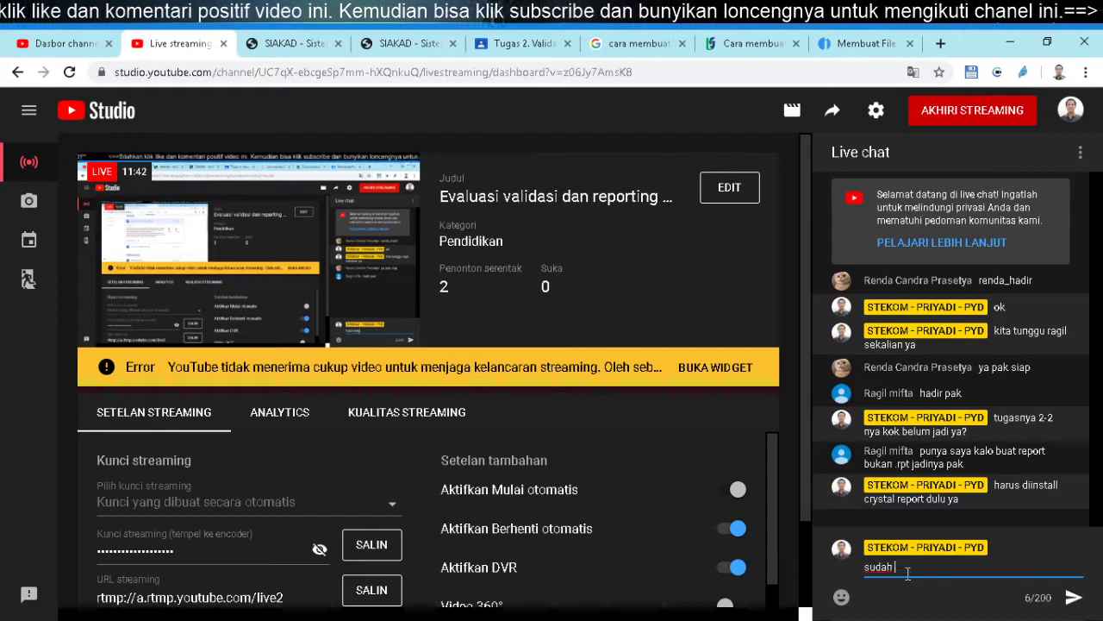
text(diinsta)
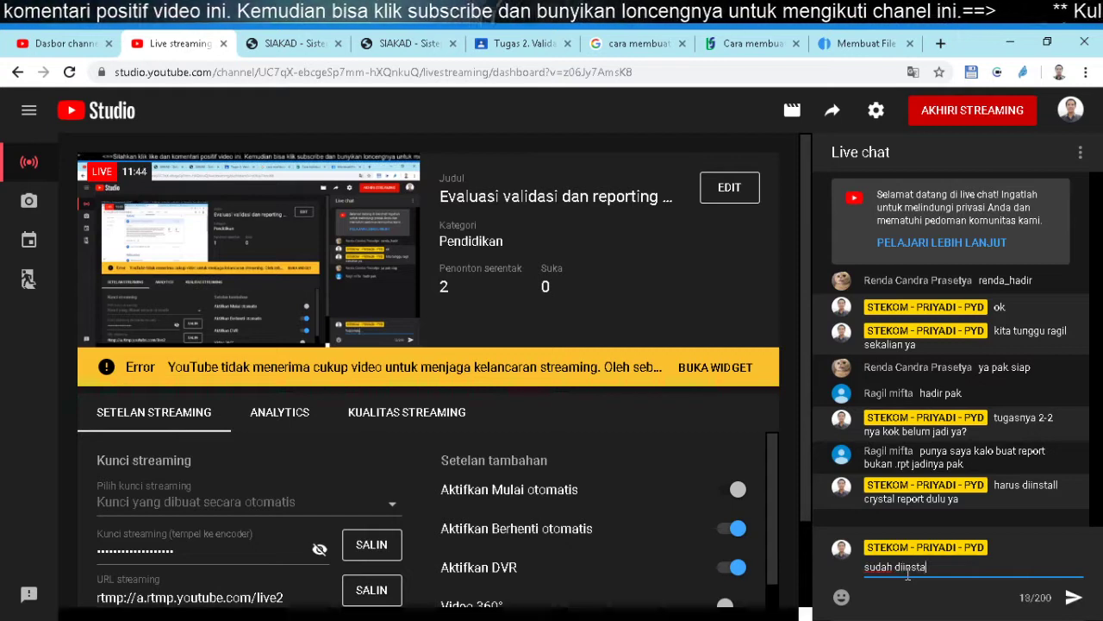
text(ll crus)
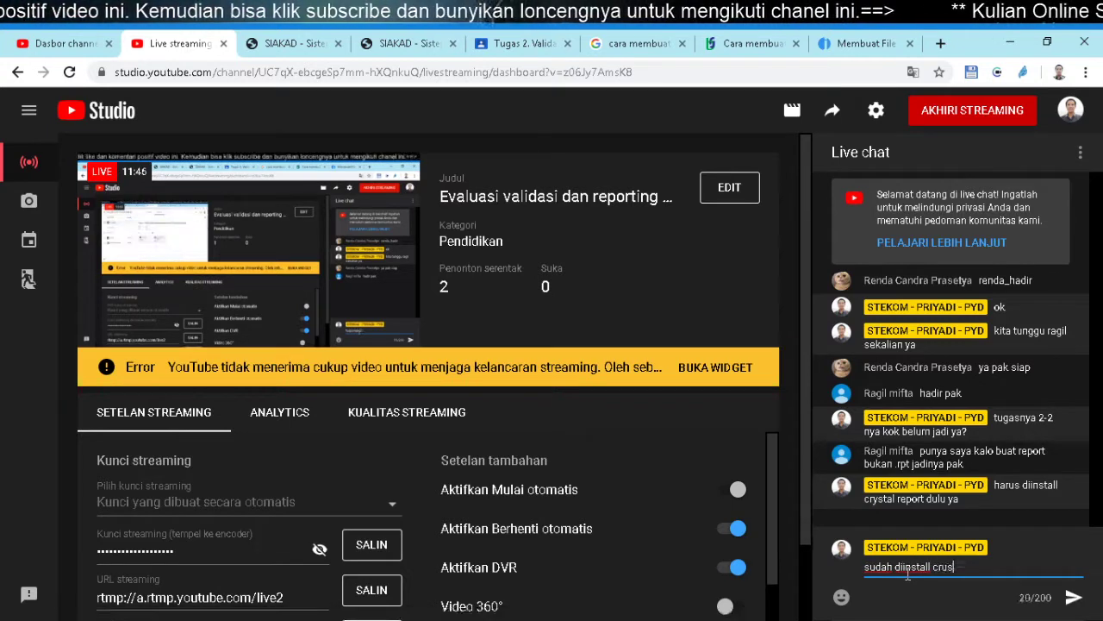
key(BackSpace)
key(BackSpace)
text(ystal )
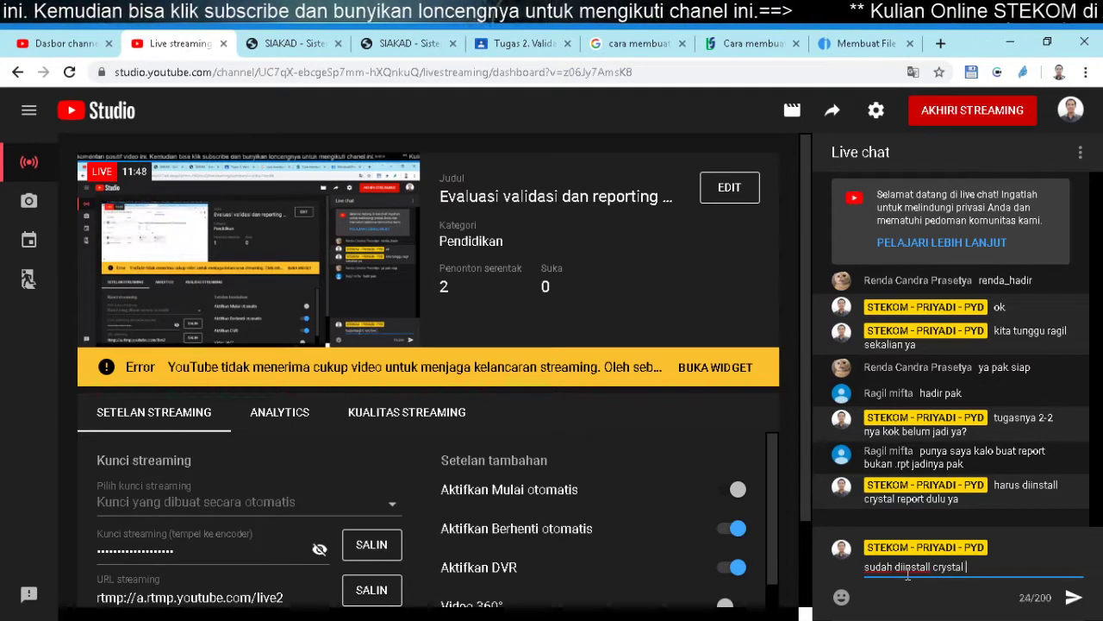
text(reportnya )
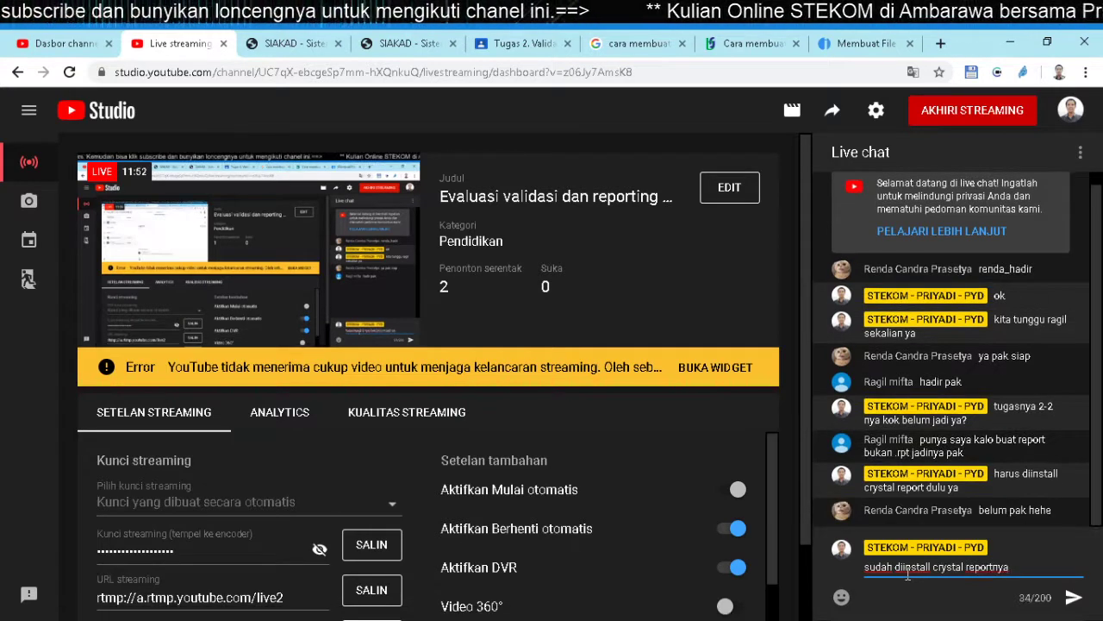
text(belum)
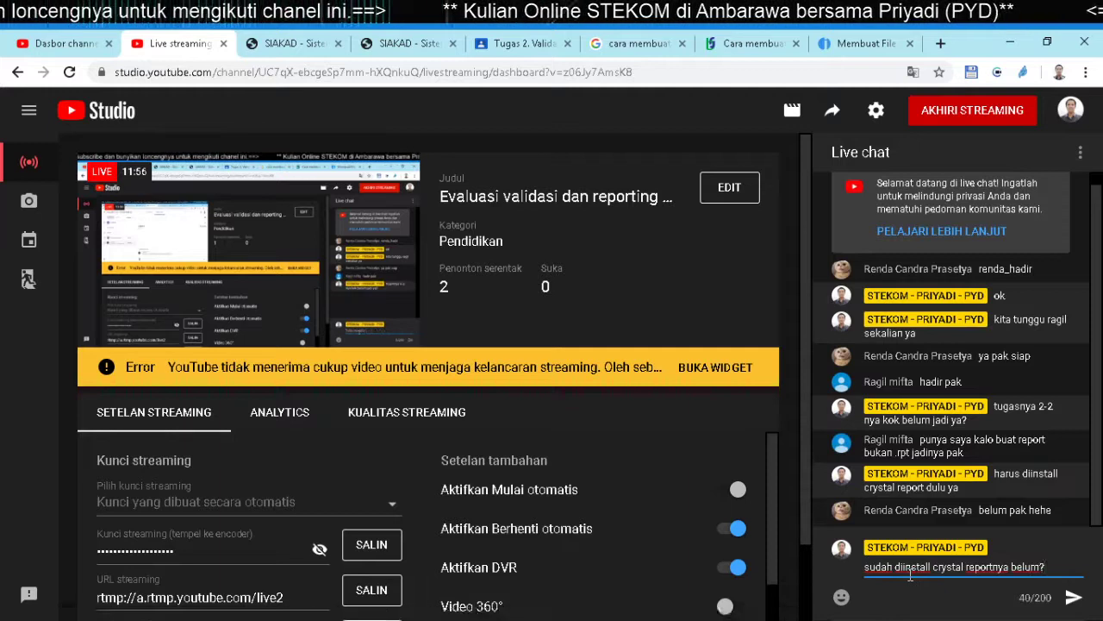
text(?)
key(Return)
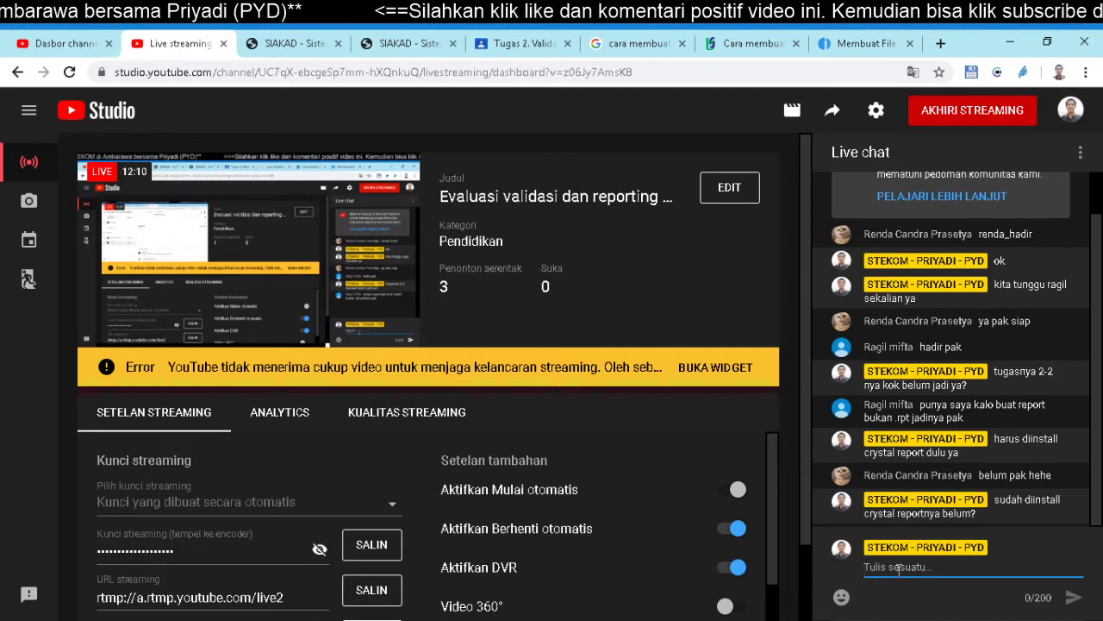
Switch to Google Classroom, open the Prog .NET 2 class's classwork list, and expand the ODBC Mysql Connector material
click(527, 41)
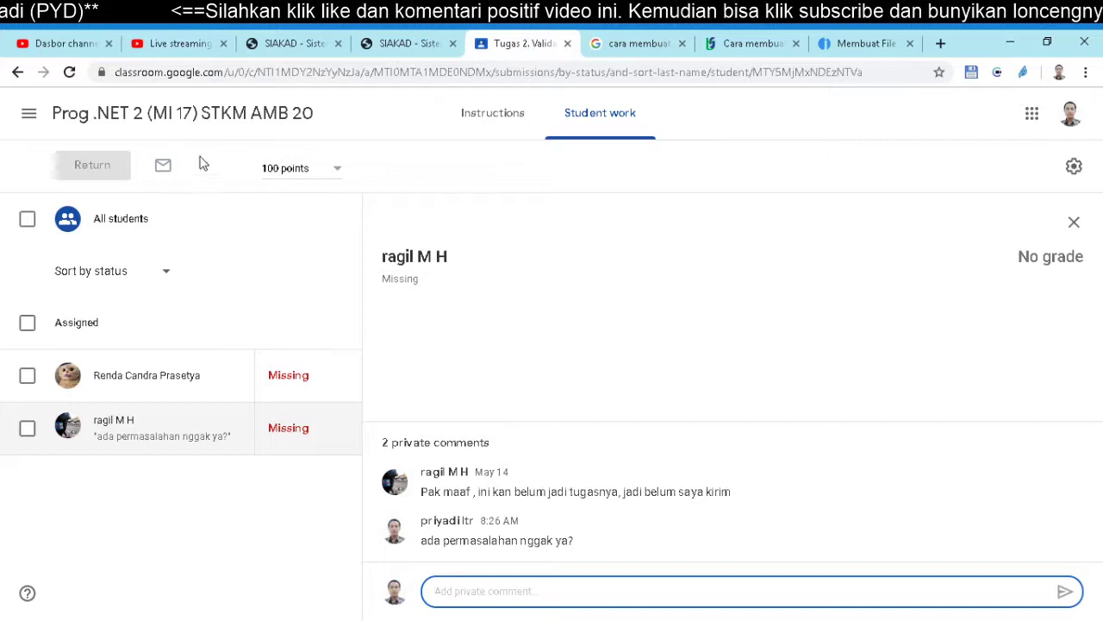
click(209, 116)
click(517, 121)
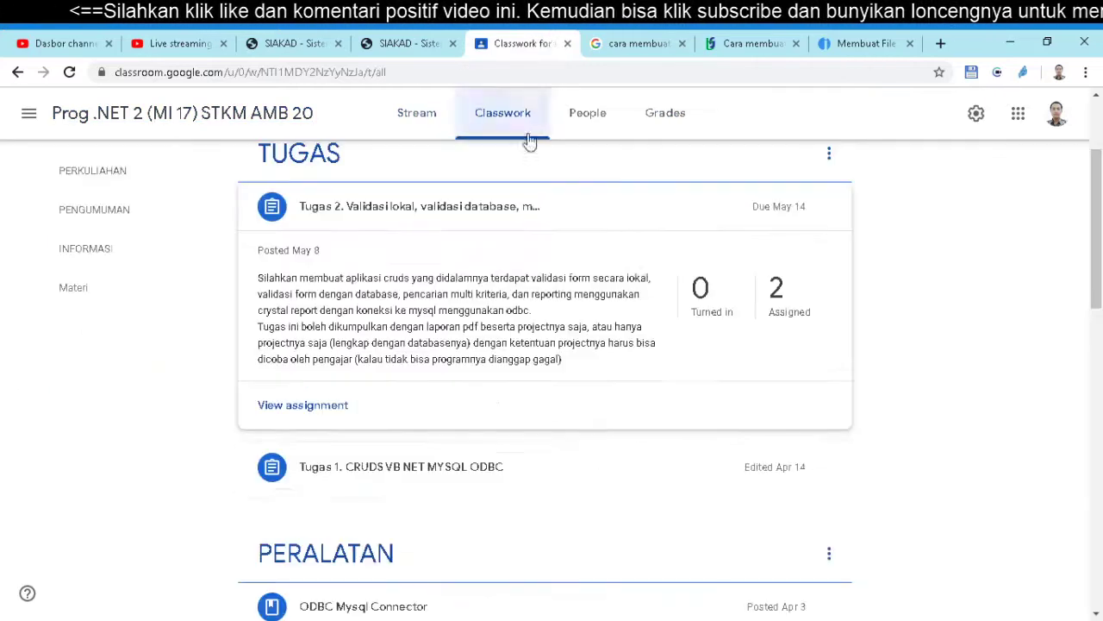
scroll(591, 374, down, 3)
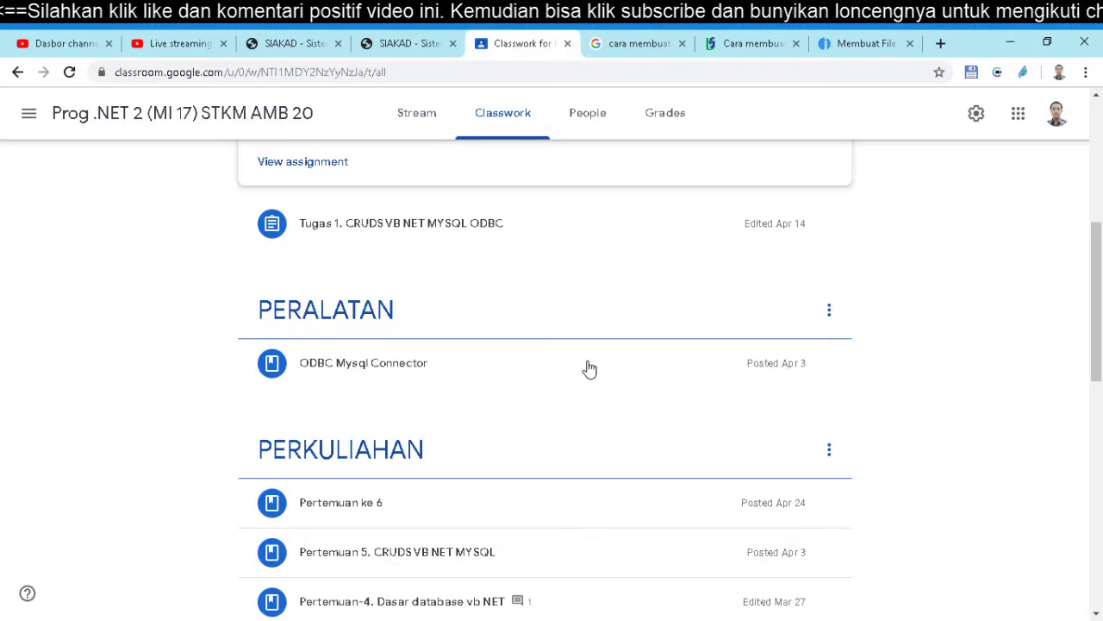
click(414, 364)
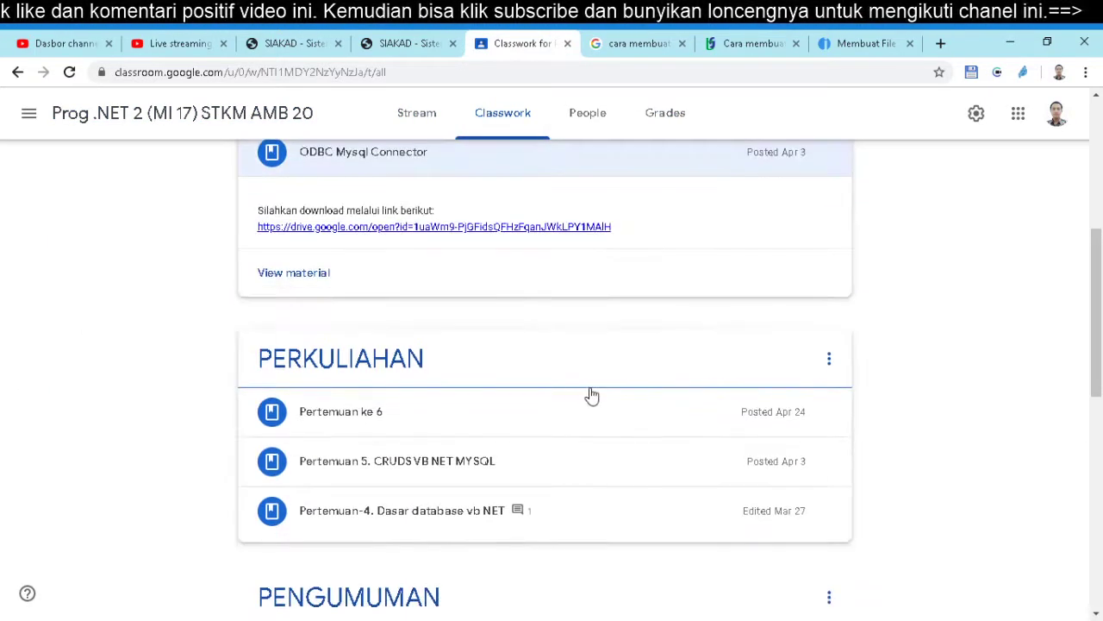
Look through the class's lecture, announcement, information and material topics for a Crystal Report installer
scroll(591, 396, down, 1)
scroll(592, 395, down, 3)
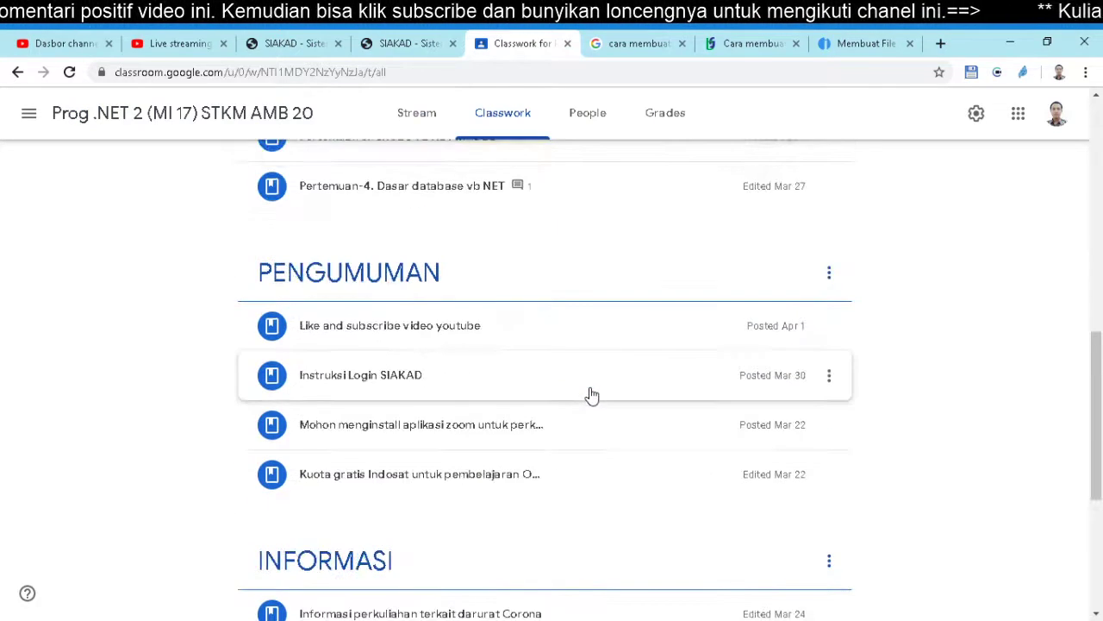
scroll(591, 396, down, 3)
scroll(591, 396, down, 1)
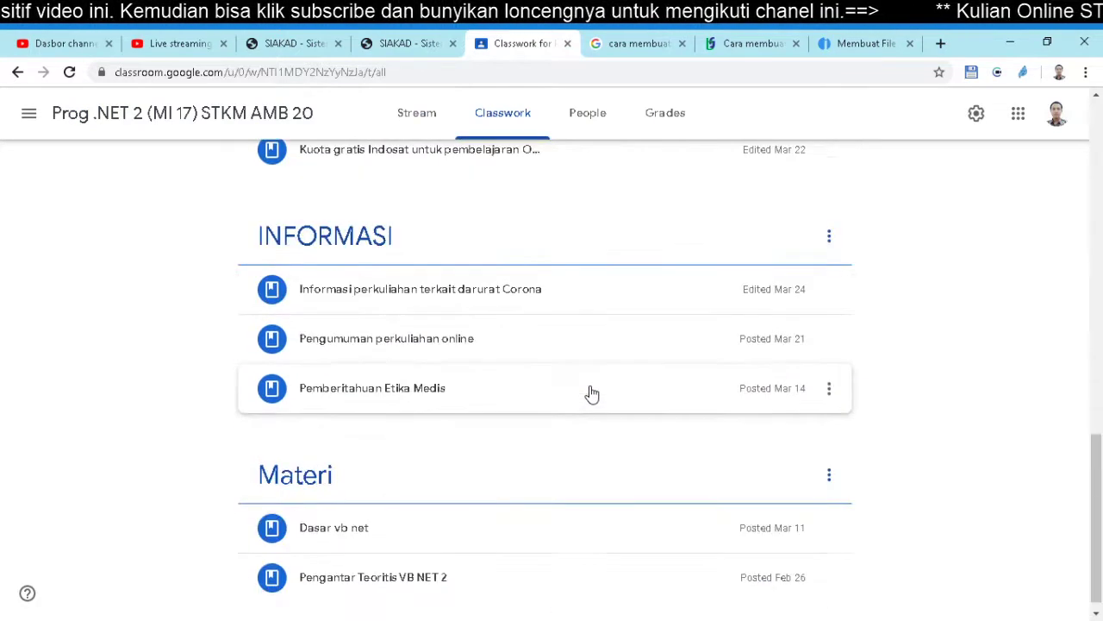
scroll(591, 391, down, 1)
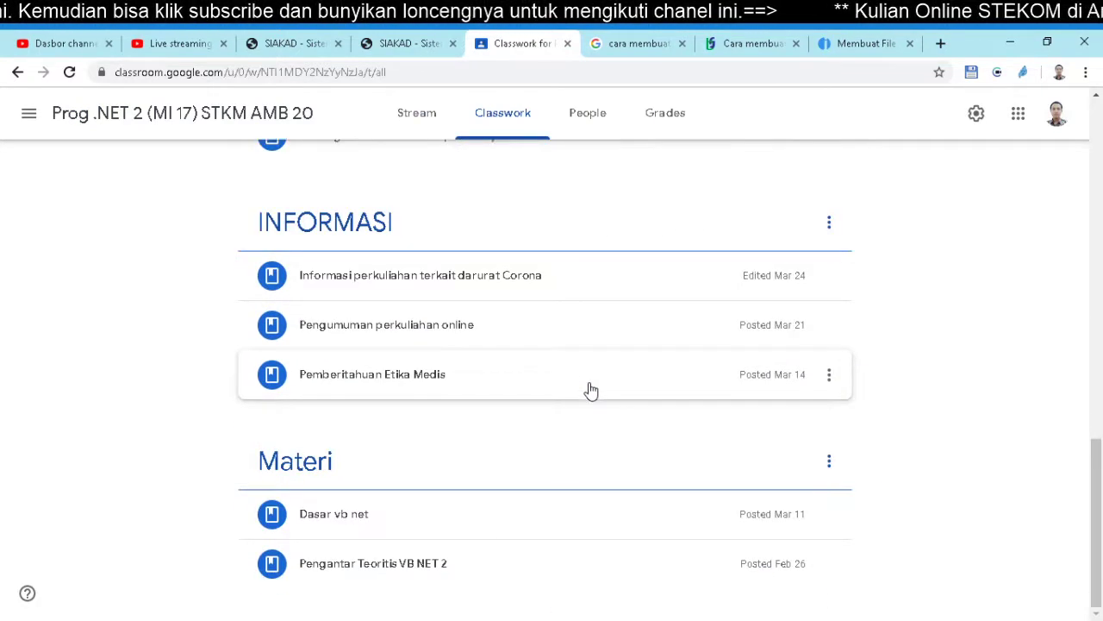
scroll(591, 391, up, 3)
scroll(592, 388, down, 3)
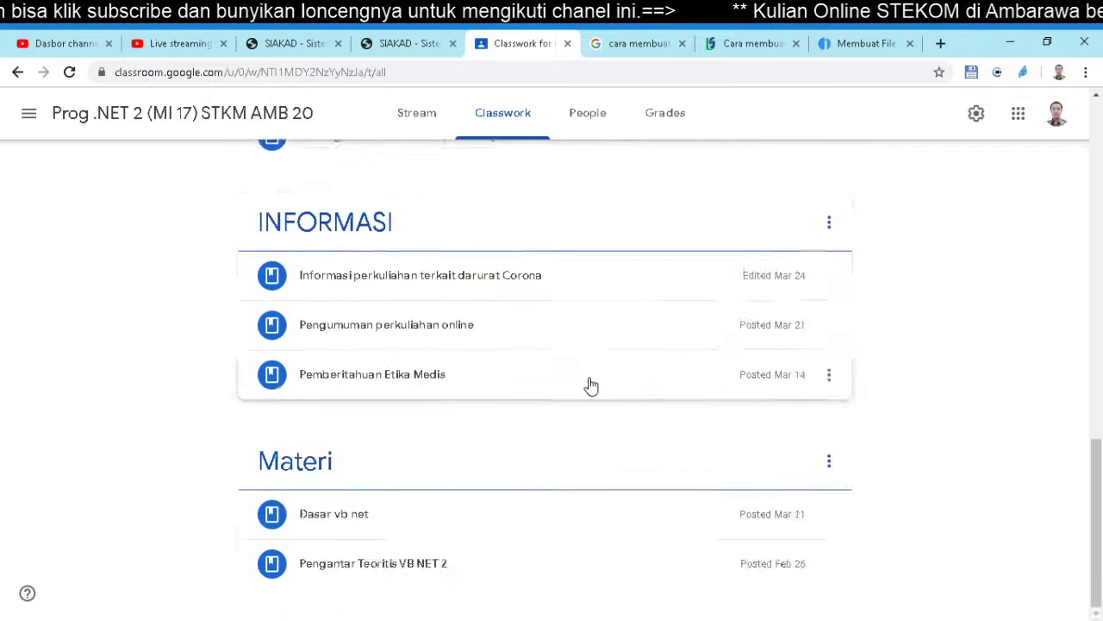
scroll(592, 386, up, 7)
scroll(591, 387, up, 2)
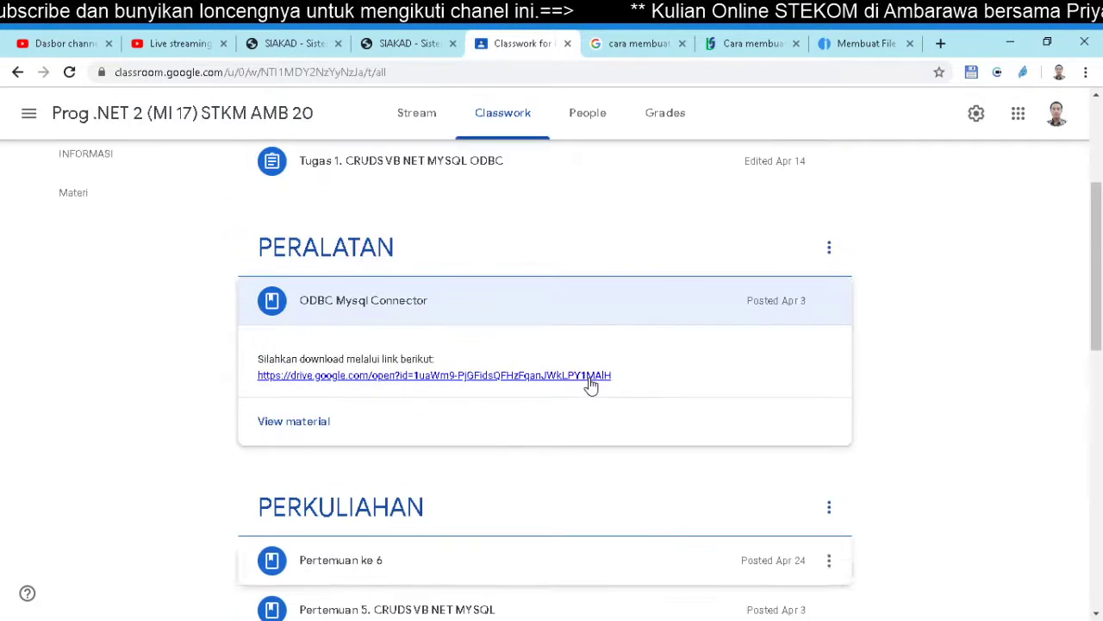
Follow the ODBC material's download link to Google Drive, go up to the !Peralatan folder, and look through its contents
click(410, 376)
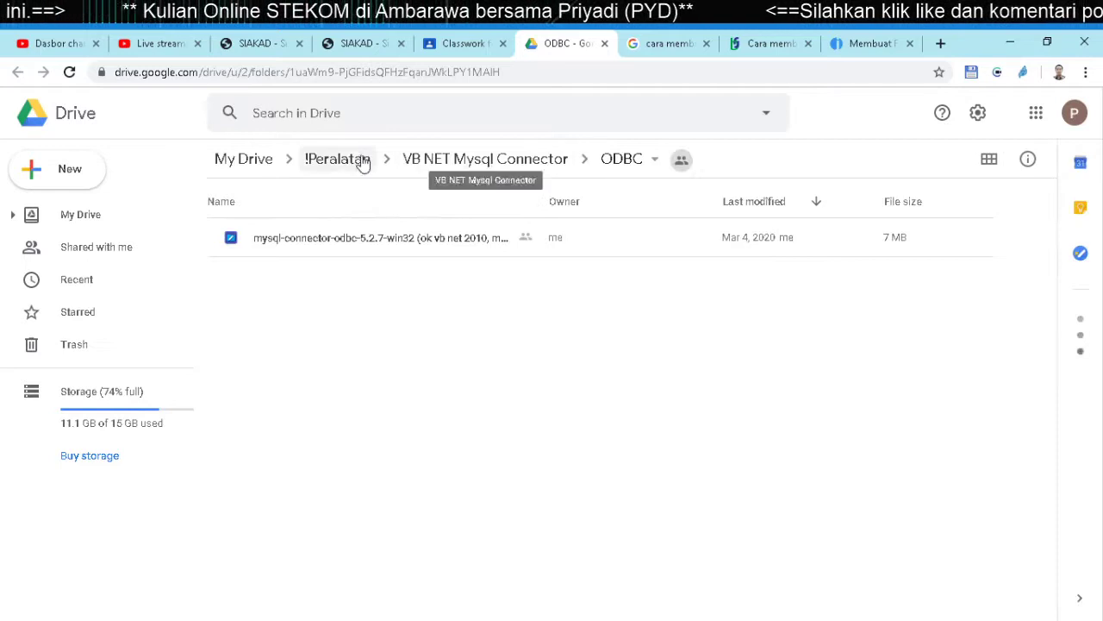
click(340, 163)
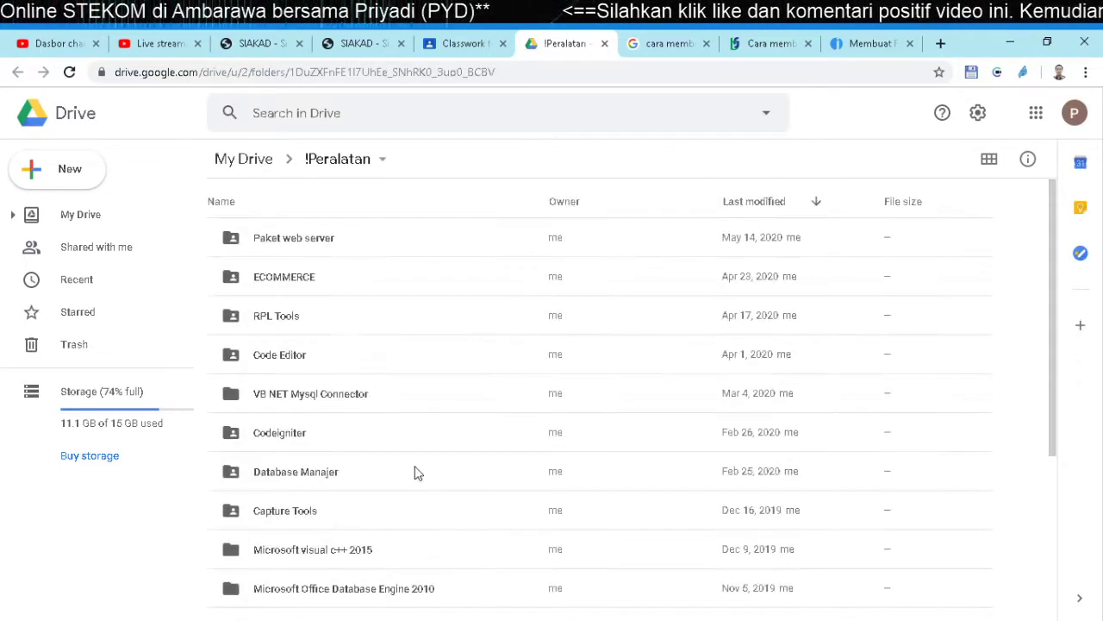
scroll(442, 462, down, 3)
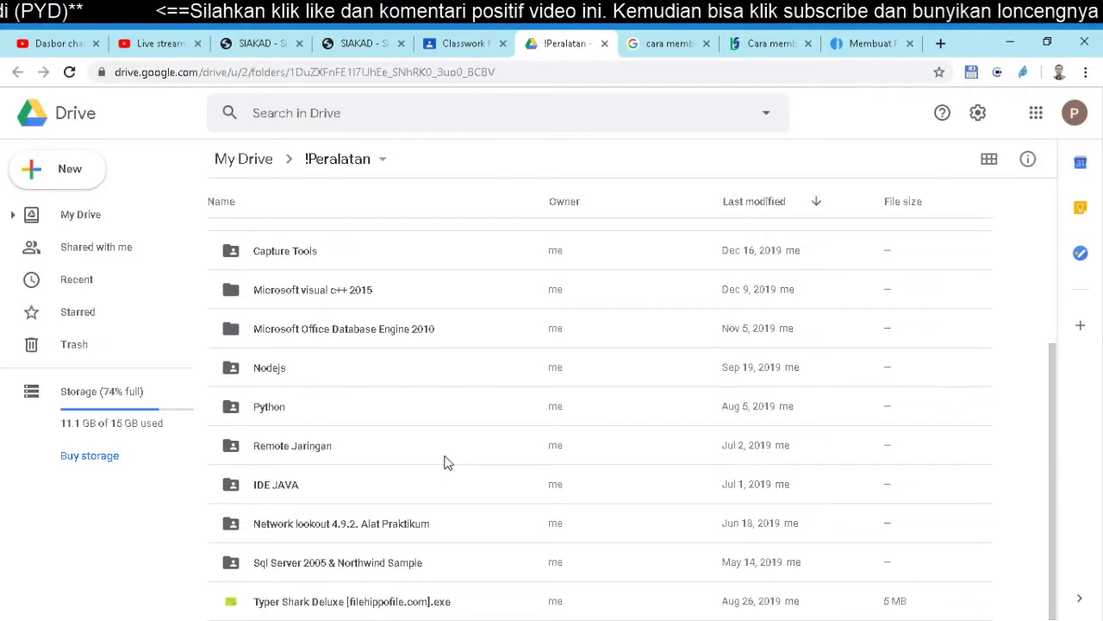
scroll(445, 462, up, 2)
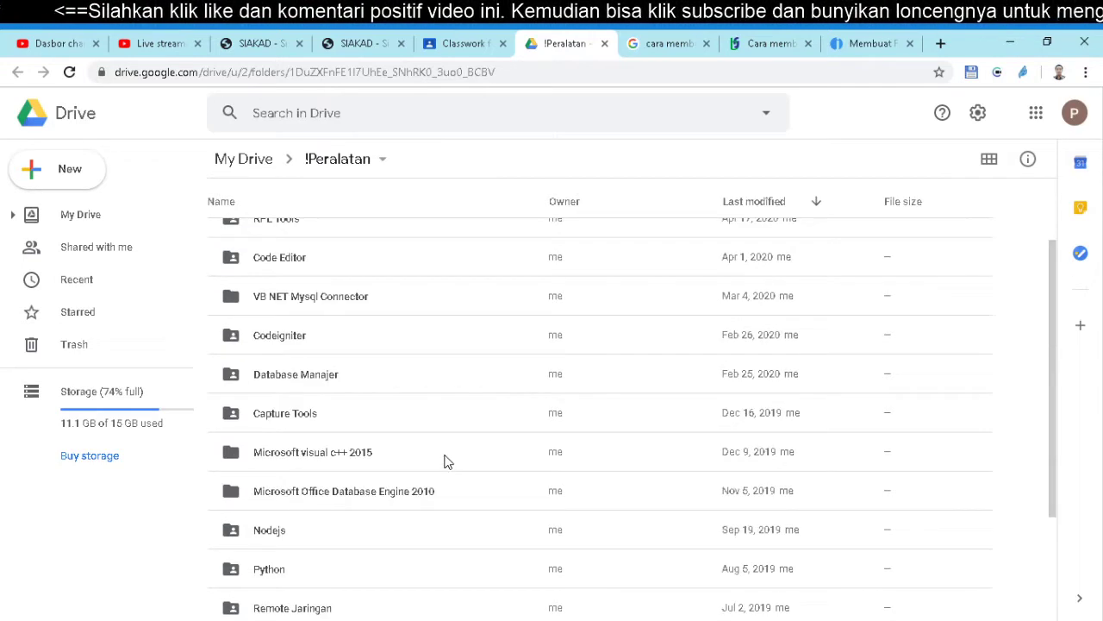
scroll(447, 462, up, 1)
scroll(446, 461, up, 1)
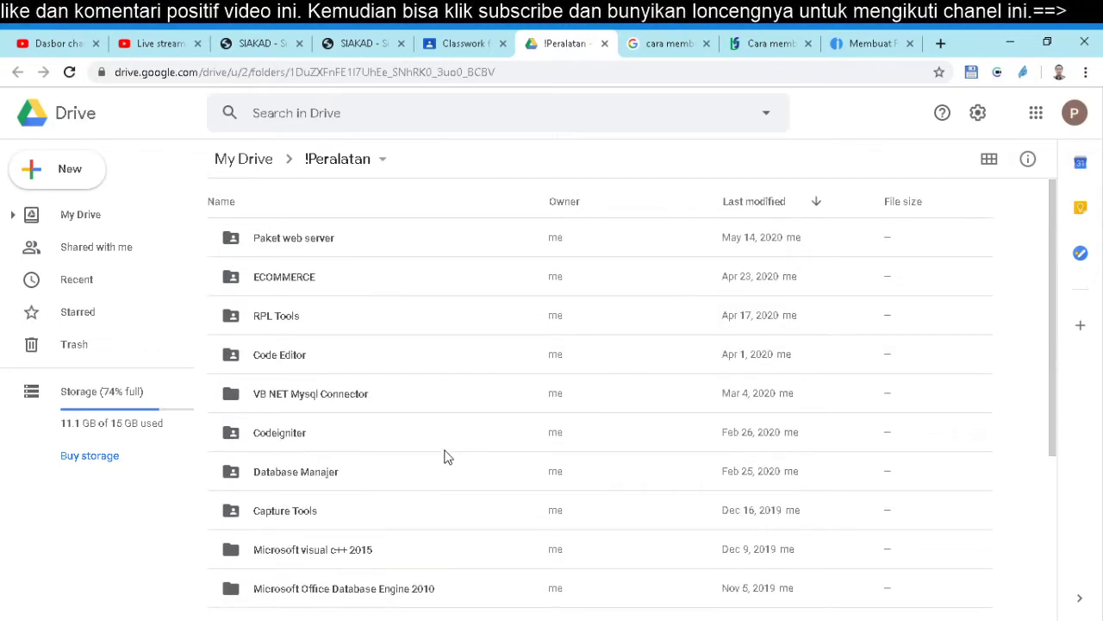
scroll(447, 450, down, 2)
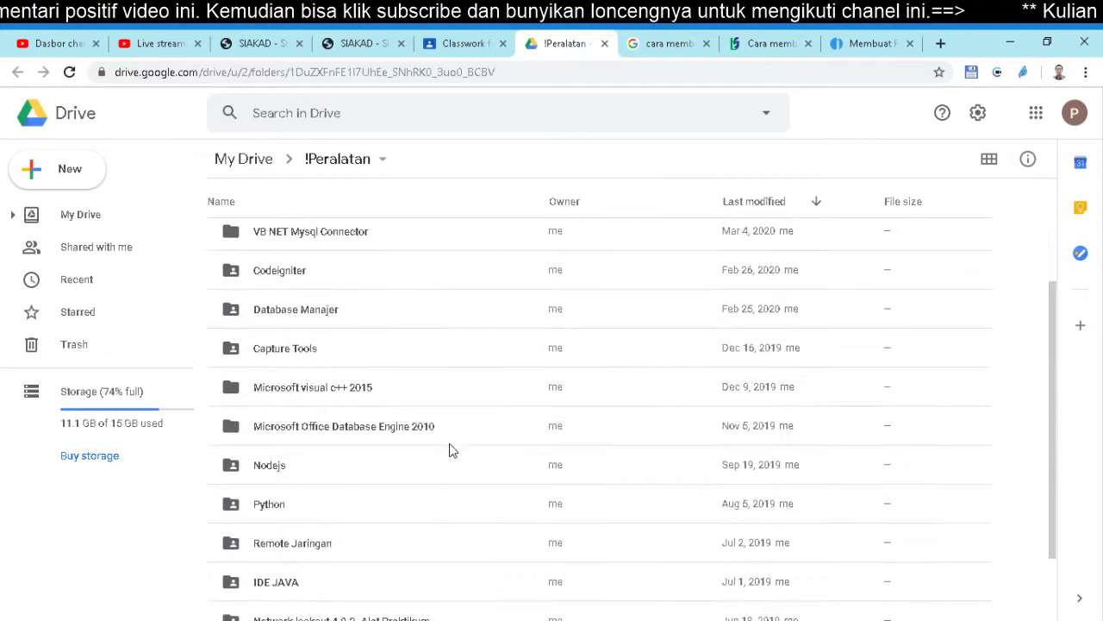
scroll(452, 447, down, 1)
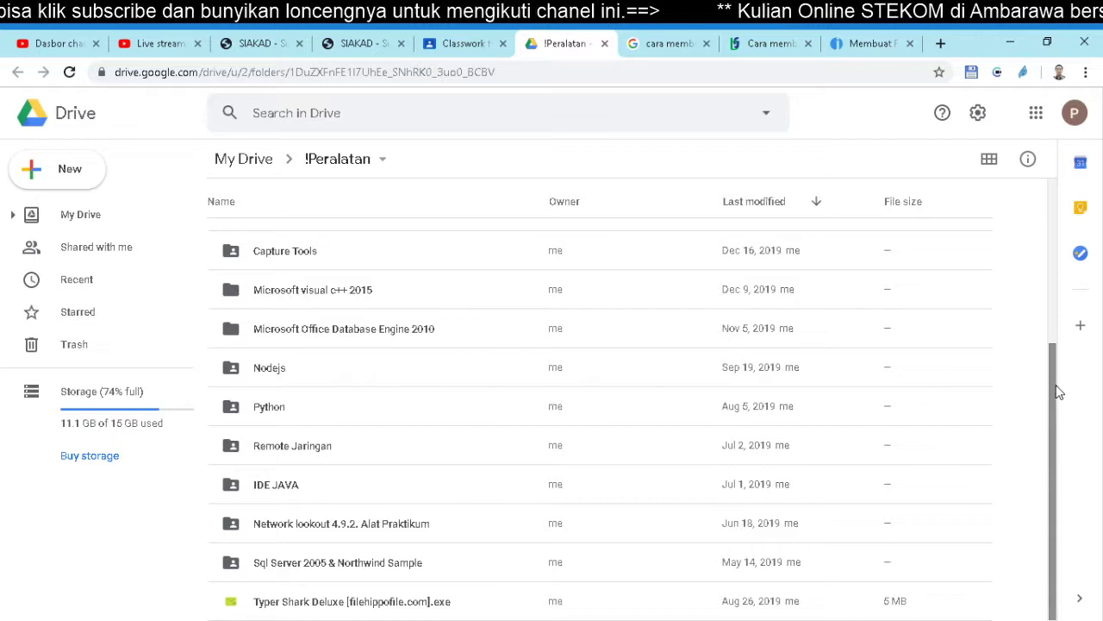
drag(1056, 384, 1027, 400)
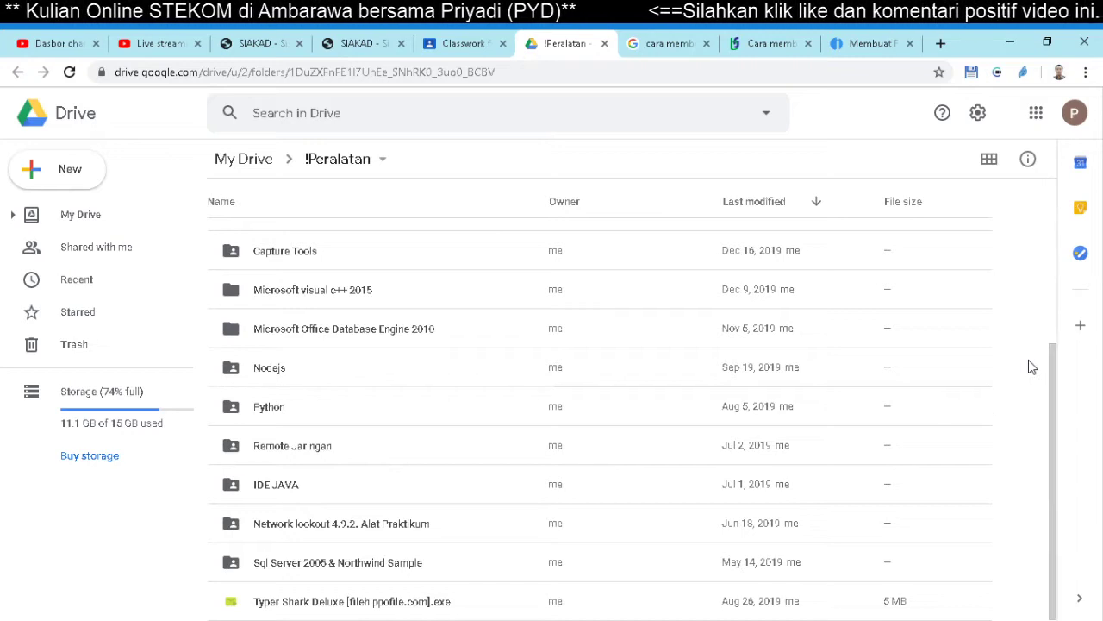
Create a new folder named "Crystal Report" inside !Peralatan
right_click(1025, 355)
click(931, 381)
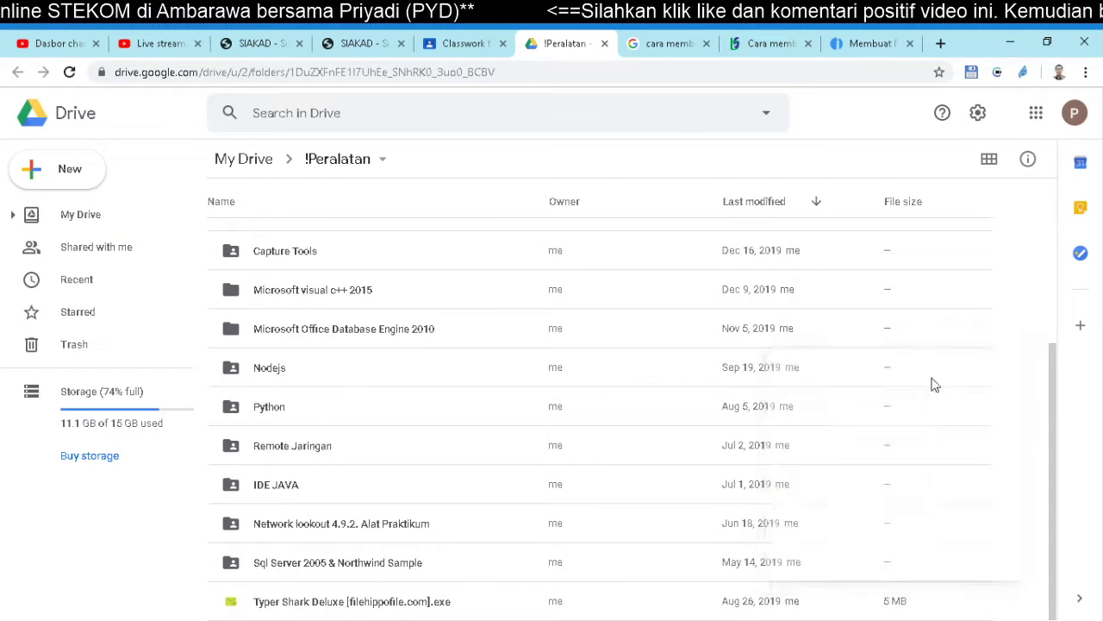
text(C)
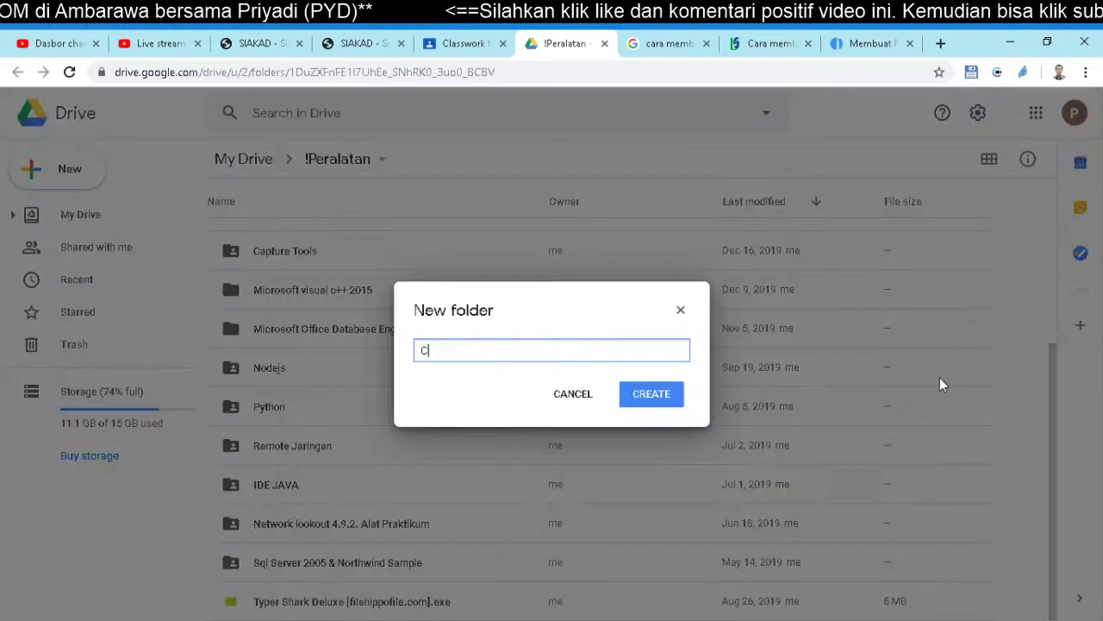
text(rystal )
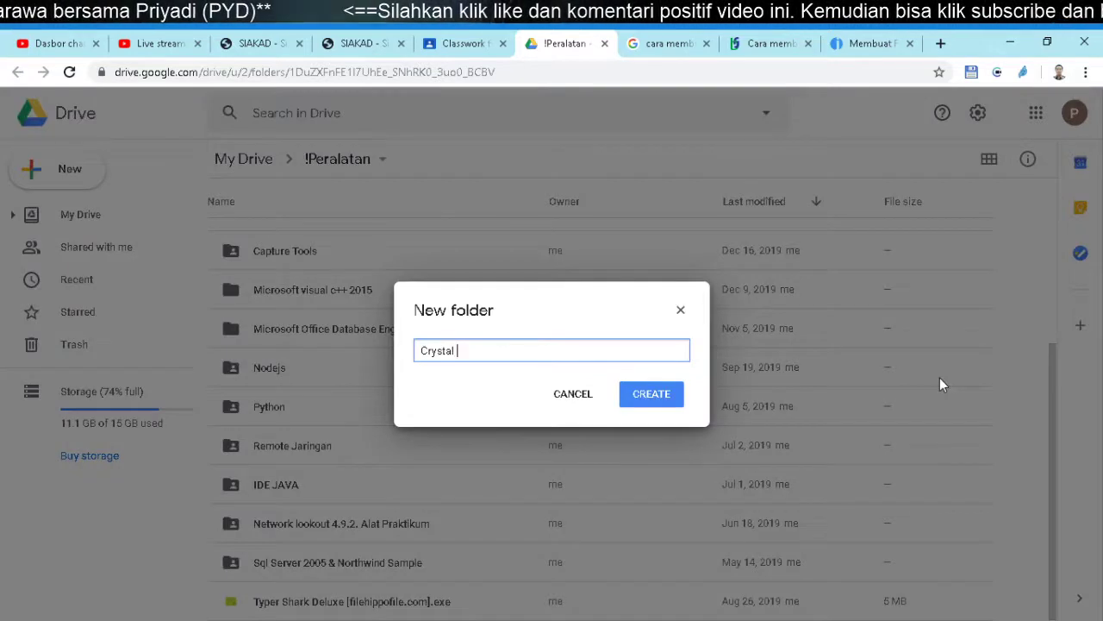
text(Report)
key(Return)
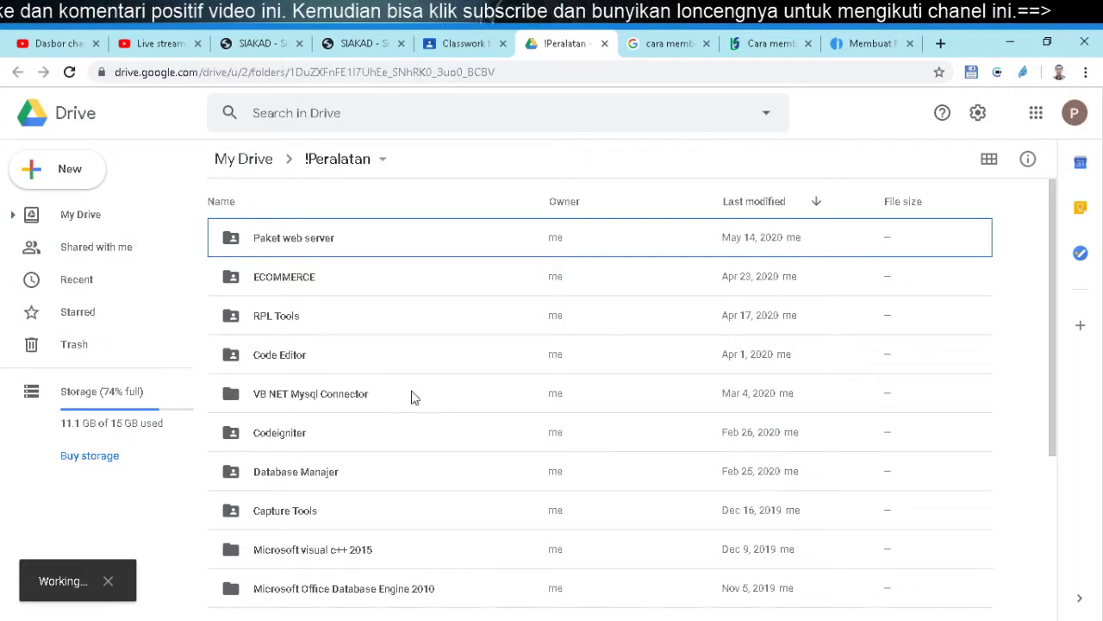
scroll(416, 418, down, 3)
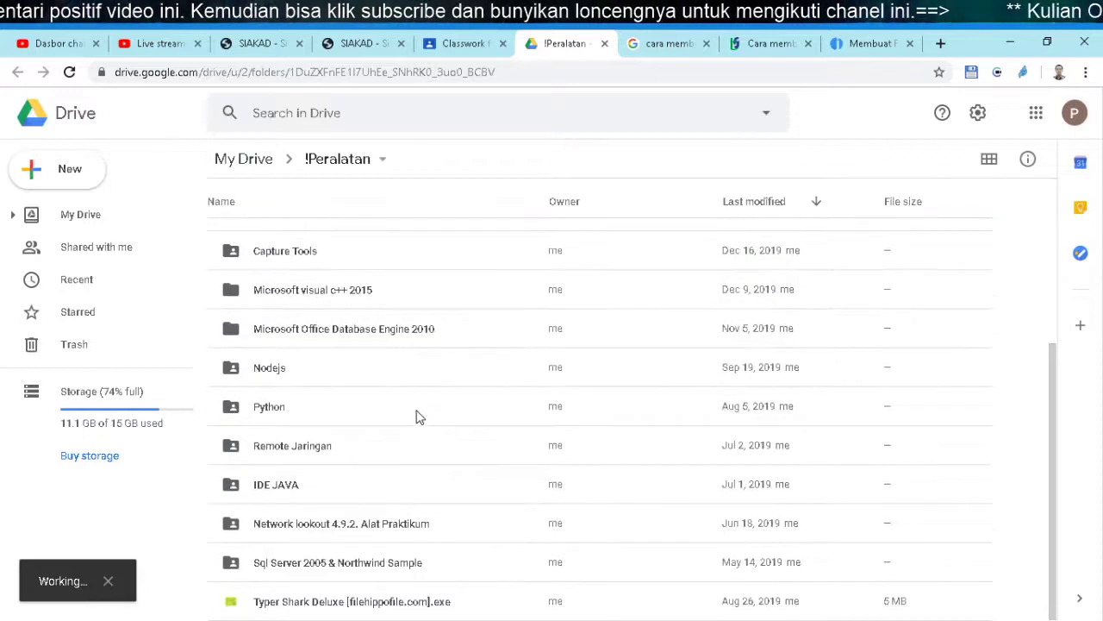
Reload the !Peralatan folder listing, open the Crystal Report folder, and upload CRforVS_13_0_5 ok.exe into it
scroll(419, 416, up, 3)
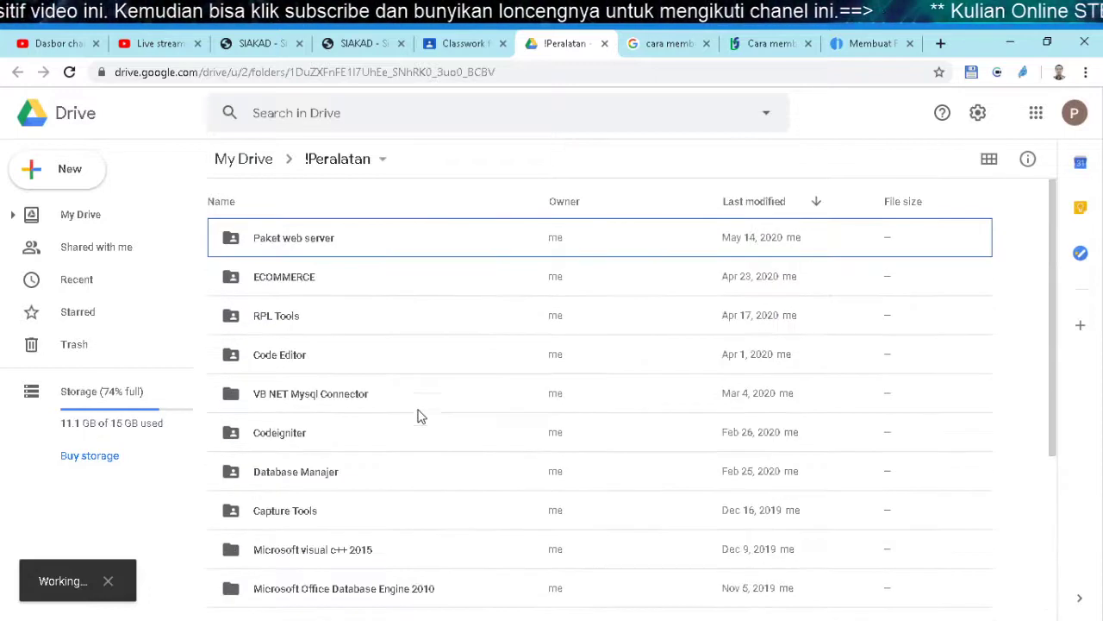
click(68, 72)
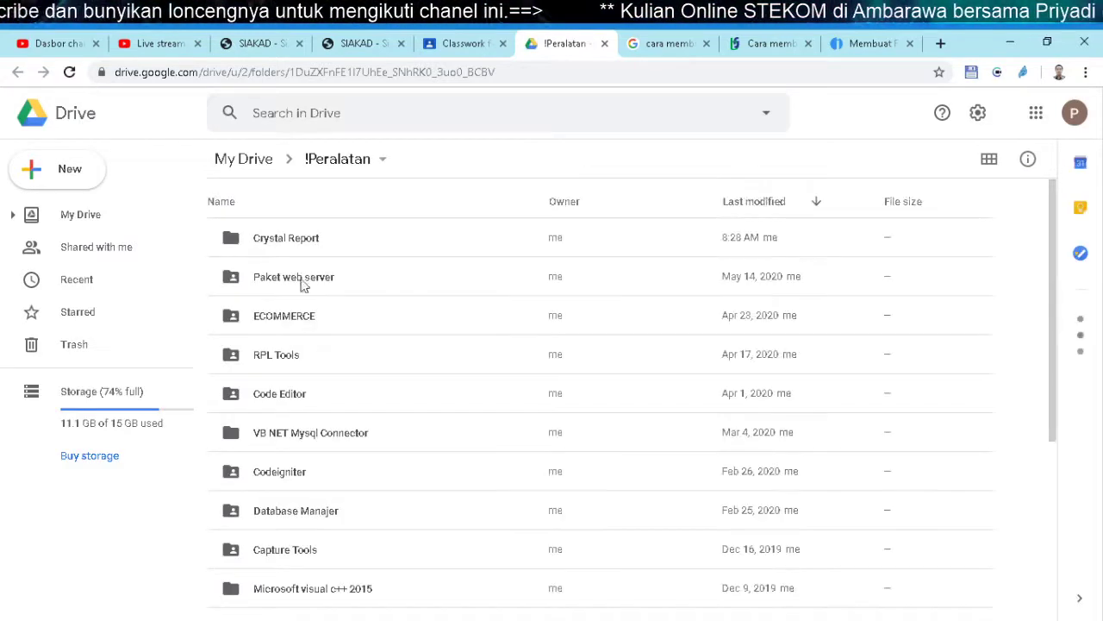
click(285, 244)
key(Return)
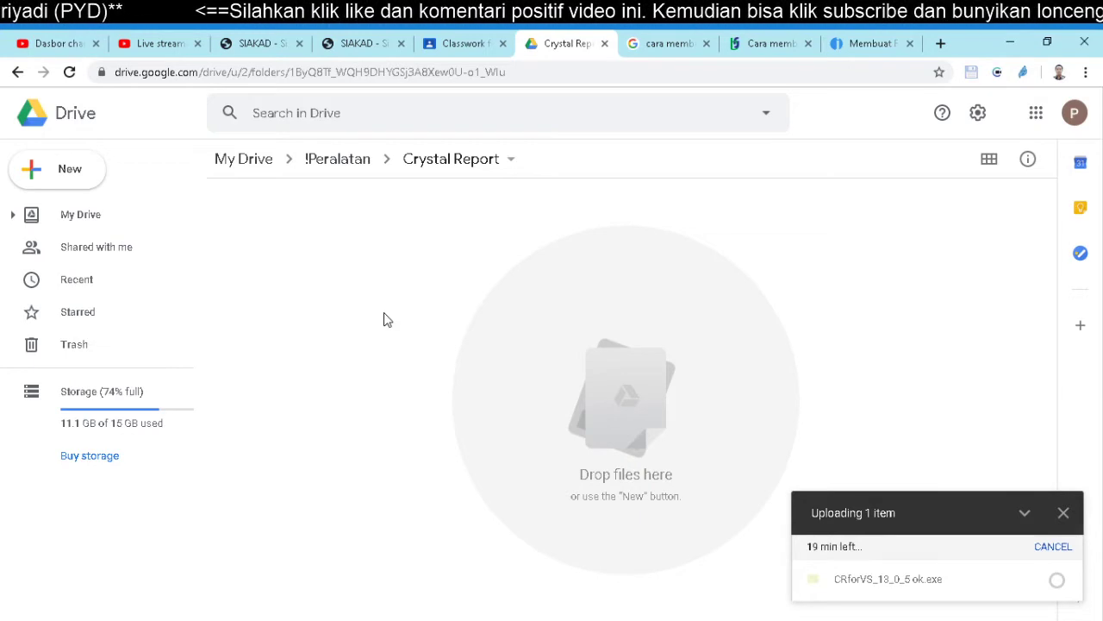
Go back up to the !Peralatan folder and get a shareable link for the Crystal Report folder
click(329, 166)
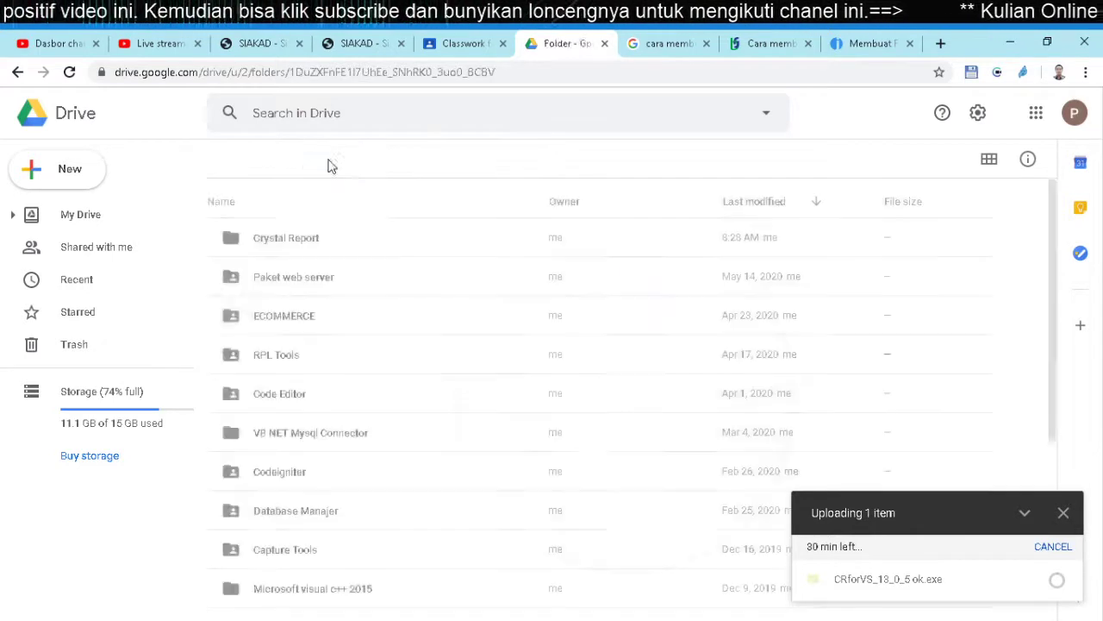
click(270, 239)
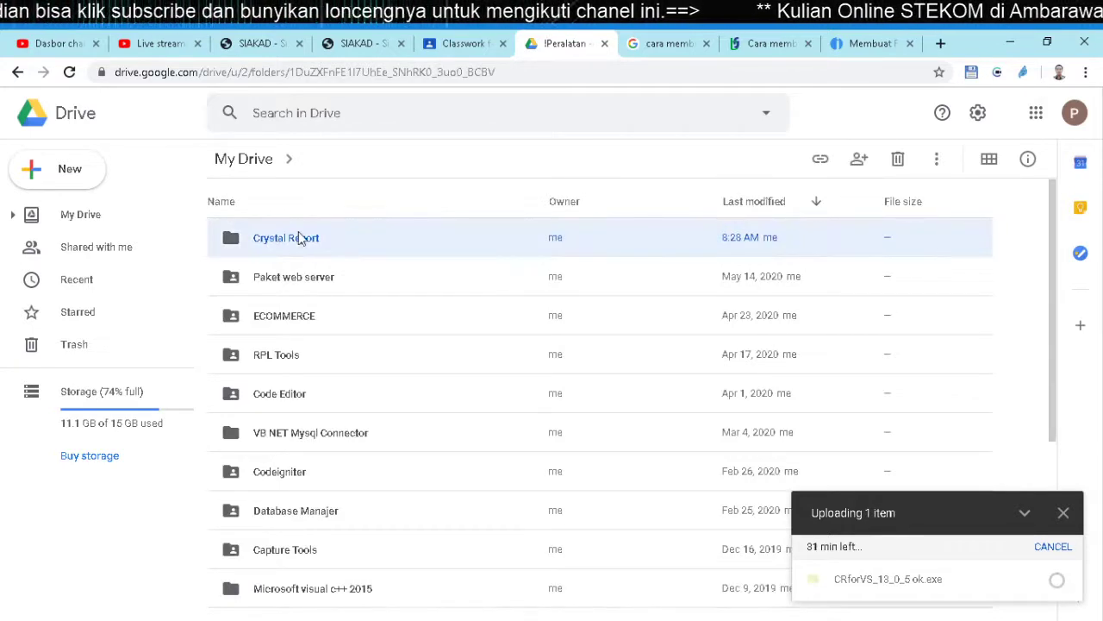
right_click(297, 244)
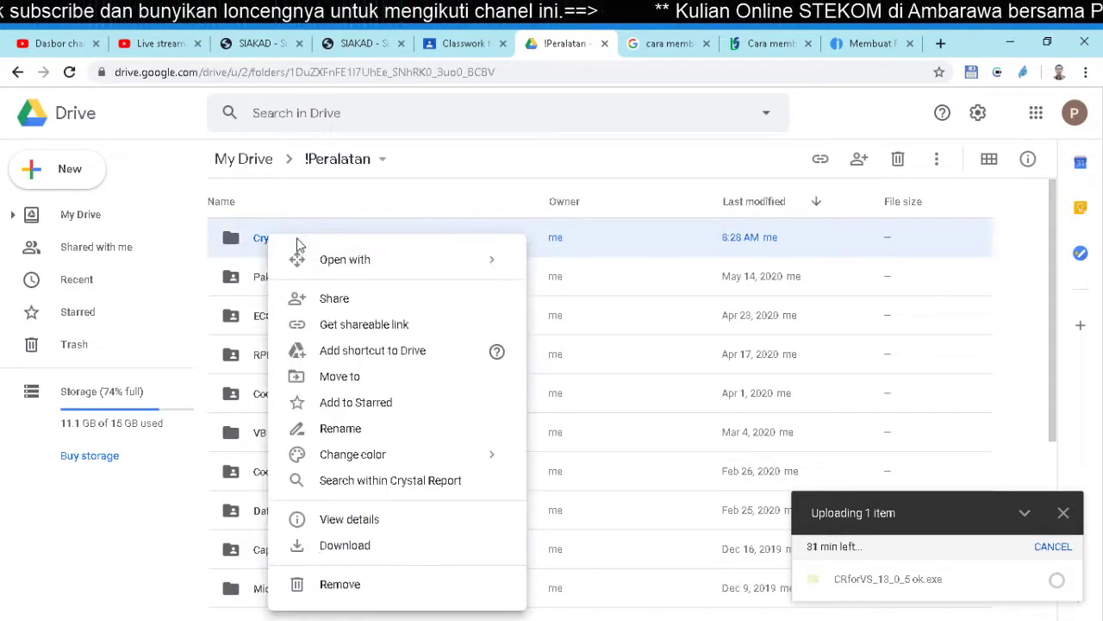
click(385, 324)
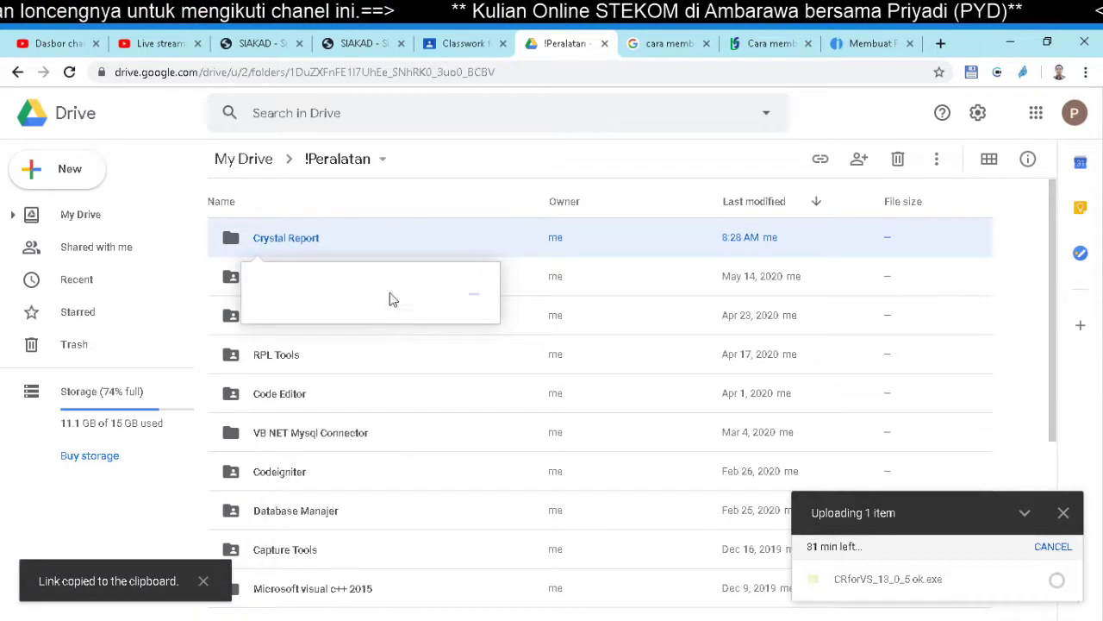
Switch to Google Classroom and create a new class material titled "Crystal Report"
click(461, 52)
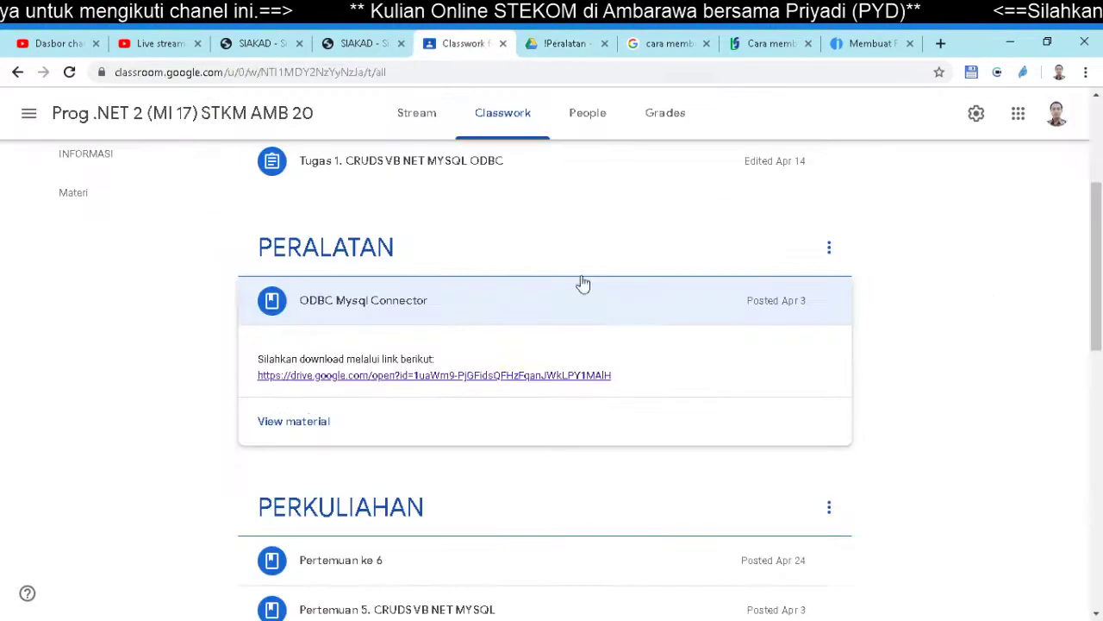
scroll(383, 220, up, 3)
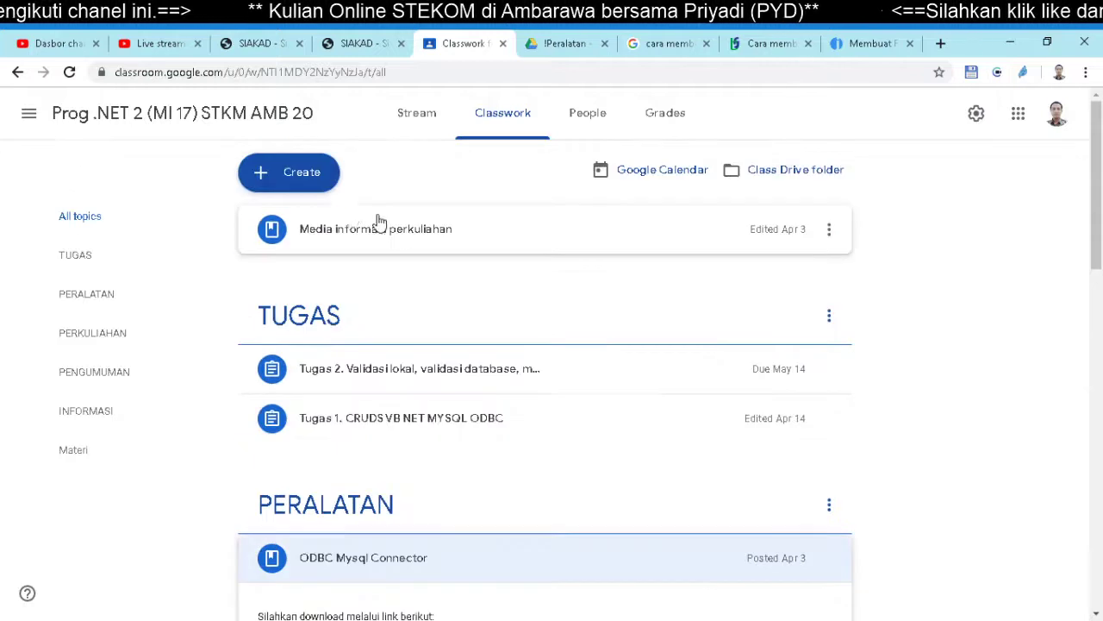
click(305, 180)
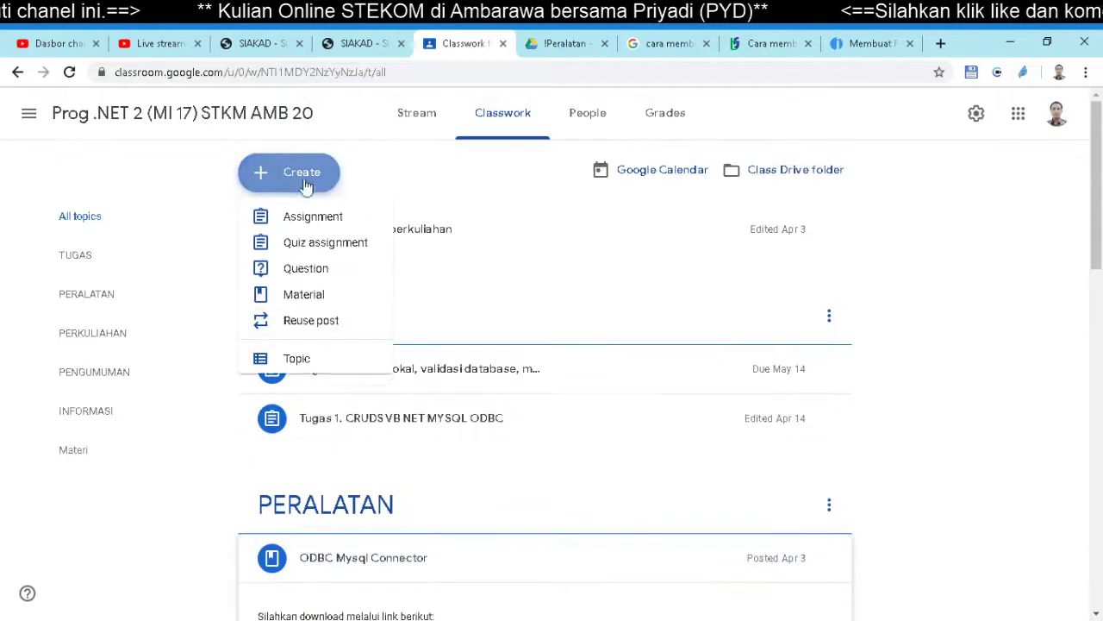
click(325, 296)
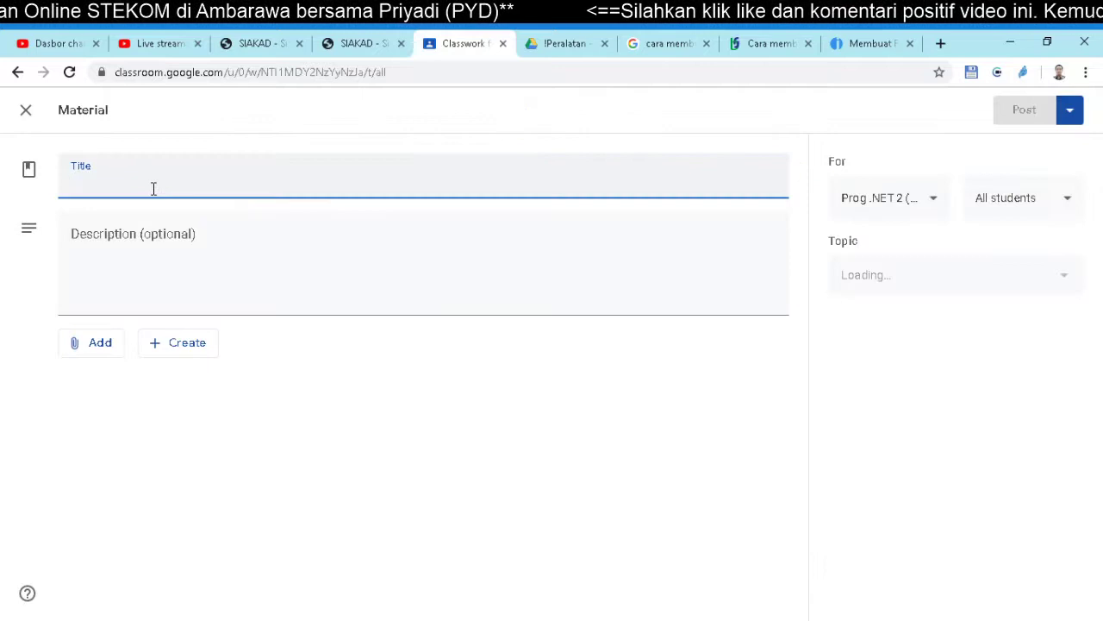
text(Crystal)
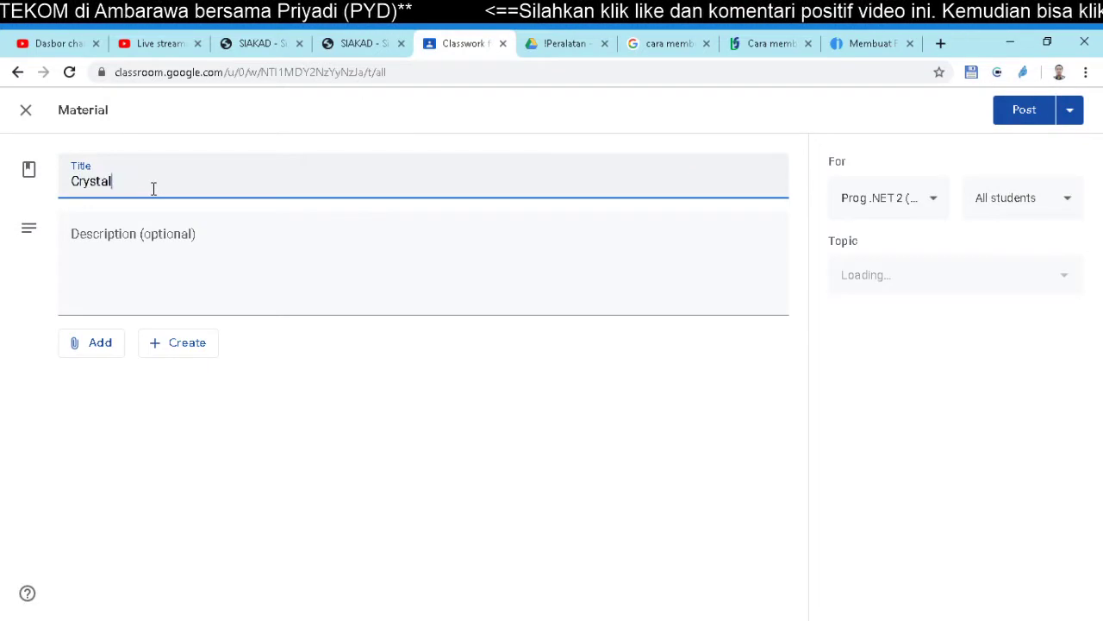
text( Report)
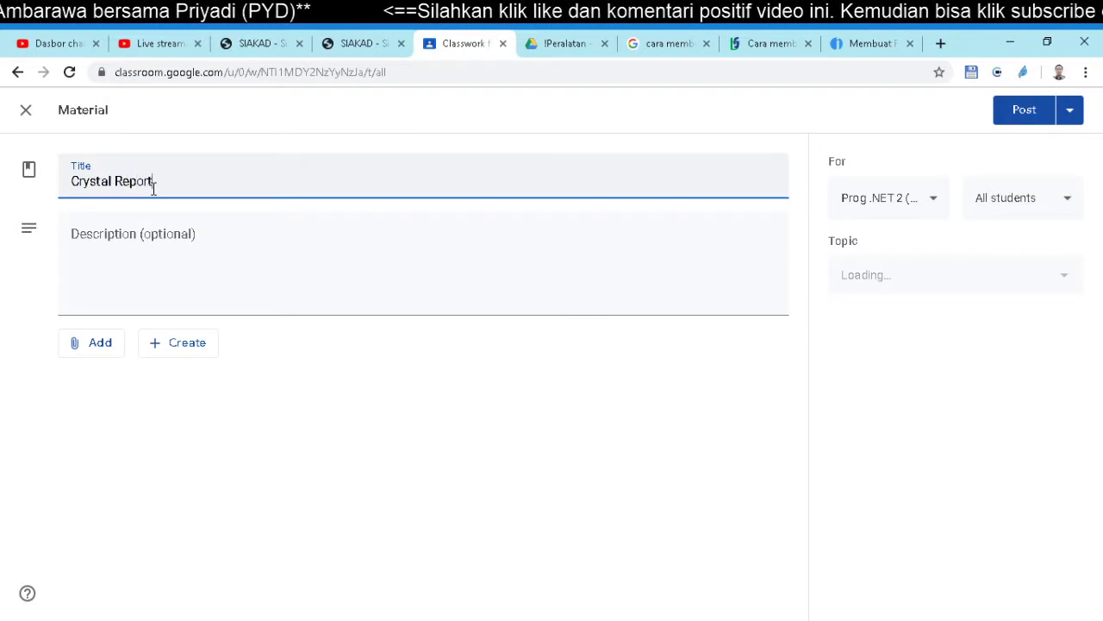
Fill in the material's description with "silahkan download melalui link berikut" followed by the copied Drive folder link on a new line
click(156, 250)
text(si)
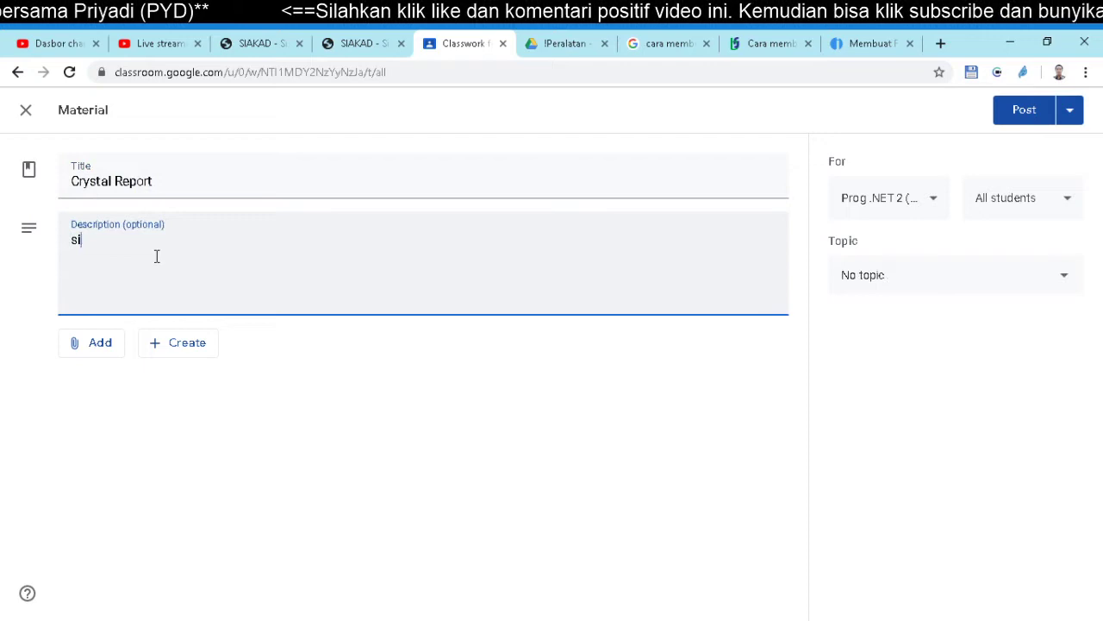
text(lahkan dow)
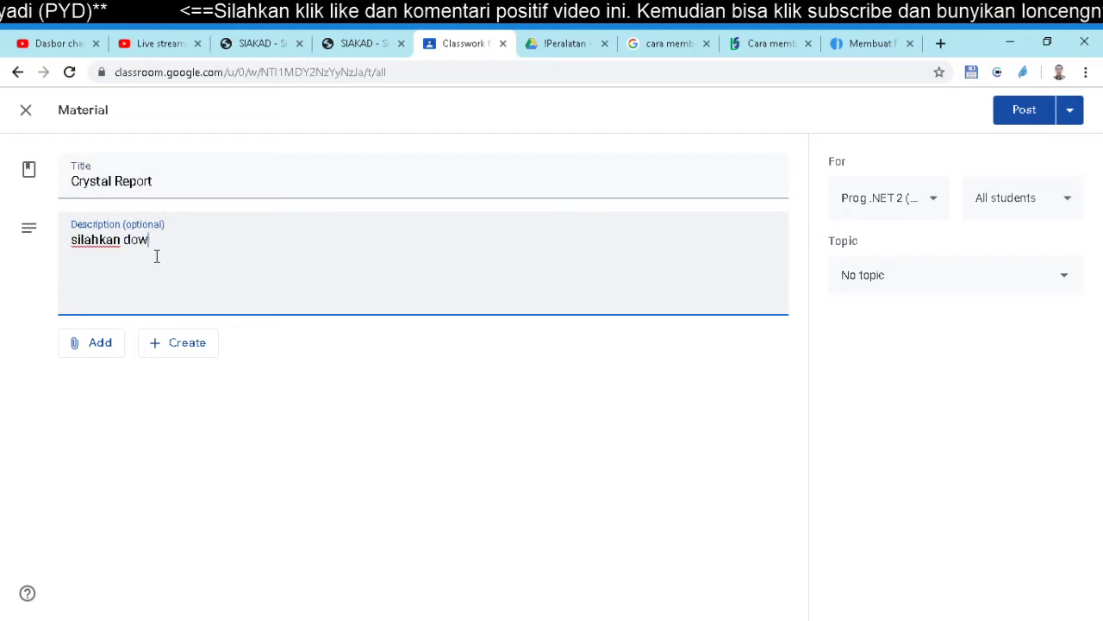
text(nload melalui link berikut)
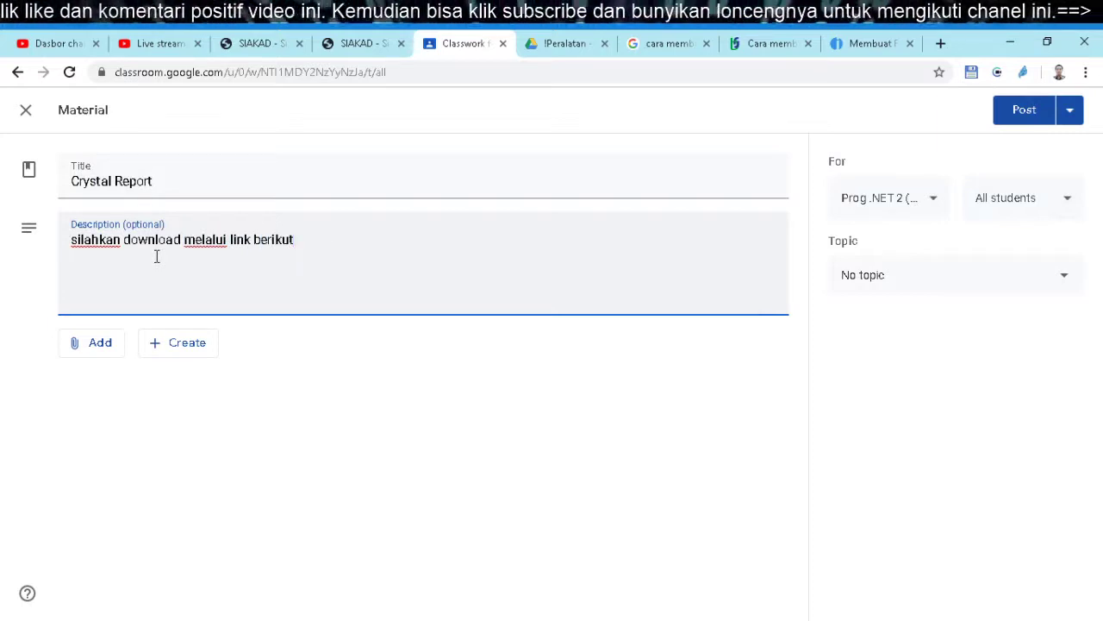
key(ctrl+v)
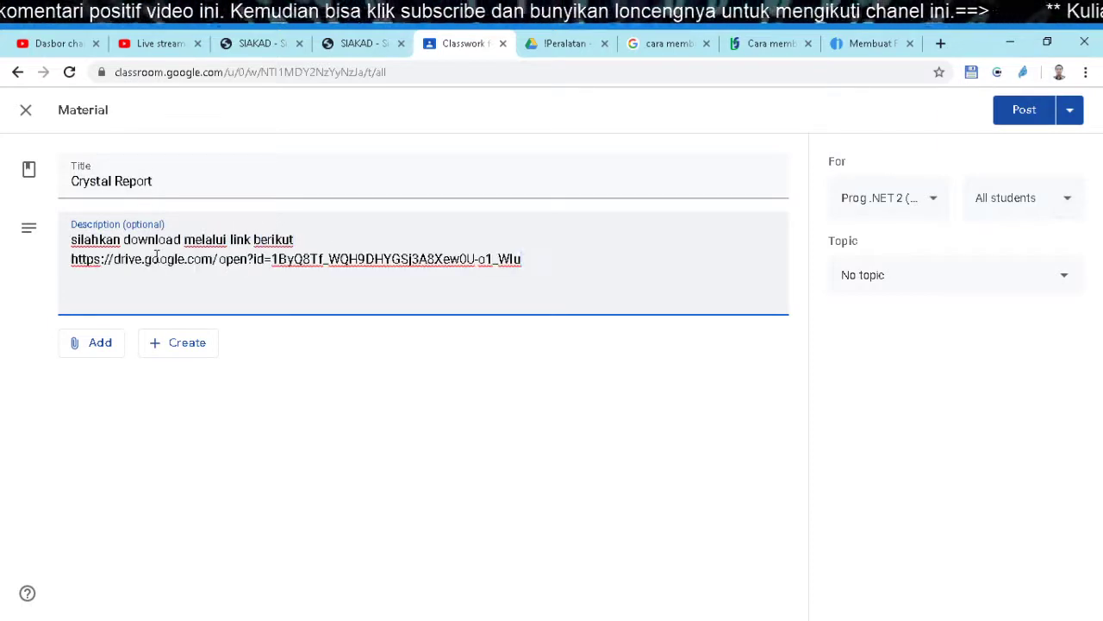
Assign the material to the PERALATAN topic and post it to the class
click(901, 277)
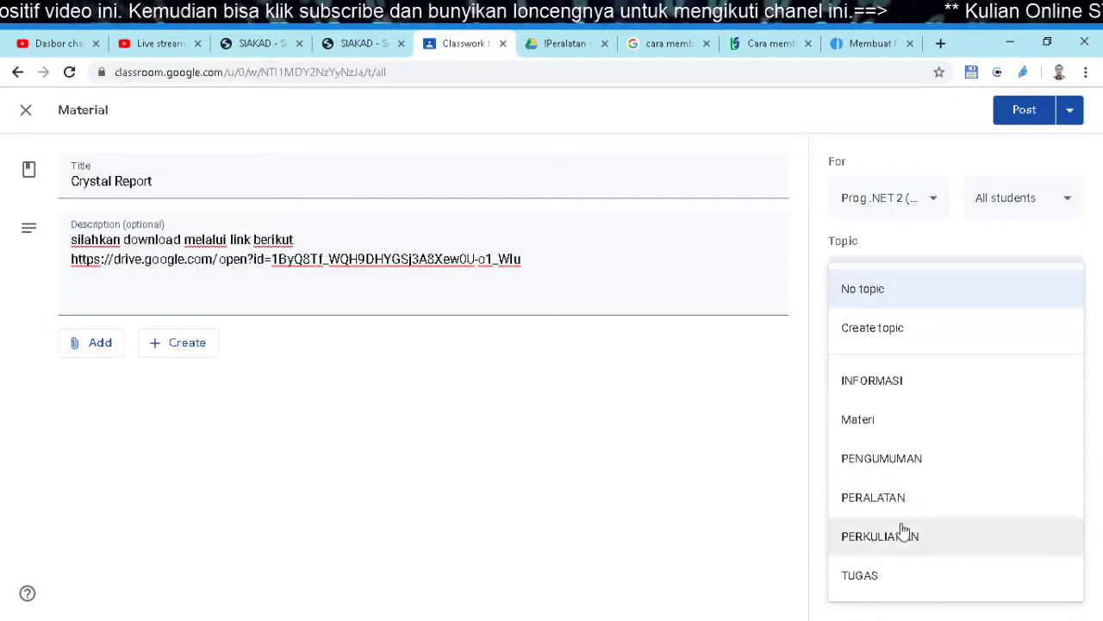
click(884, 500)
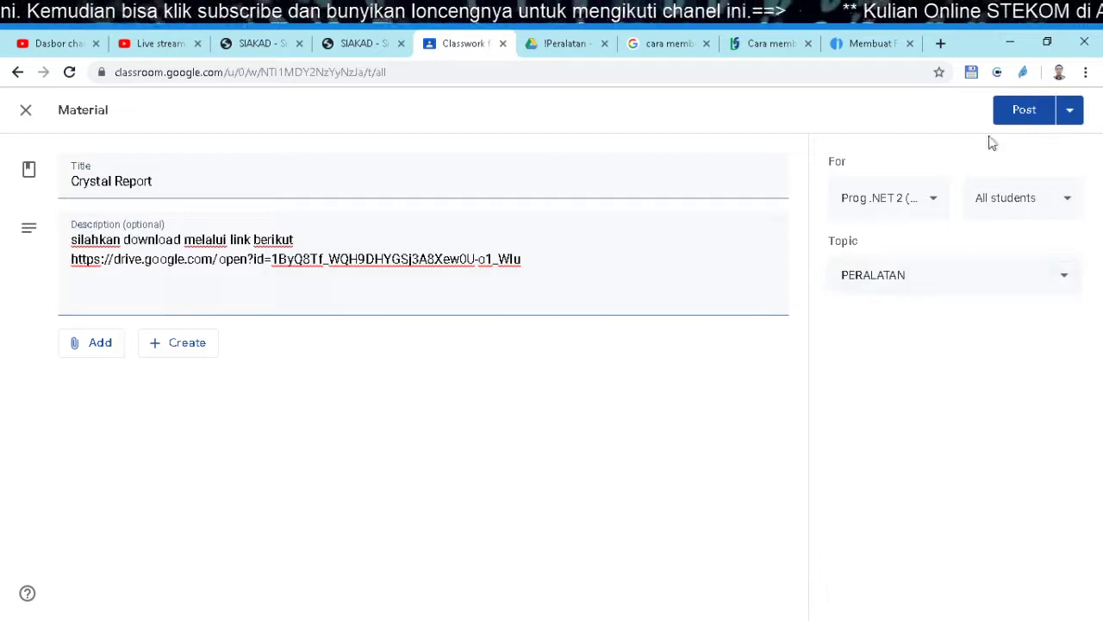
click(1015, 119)
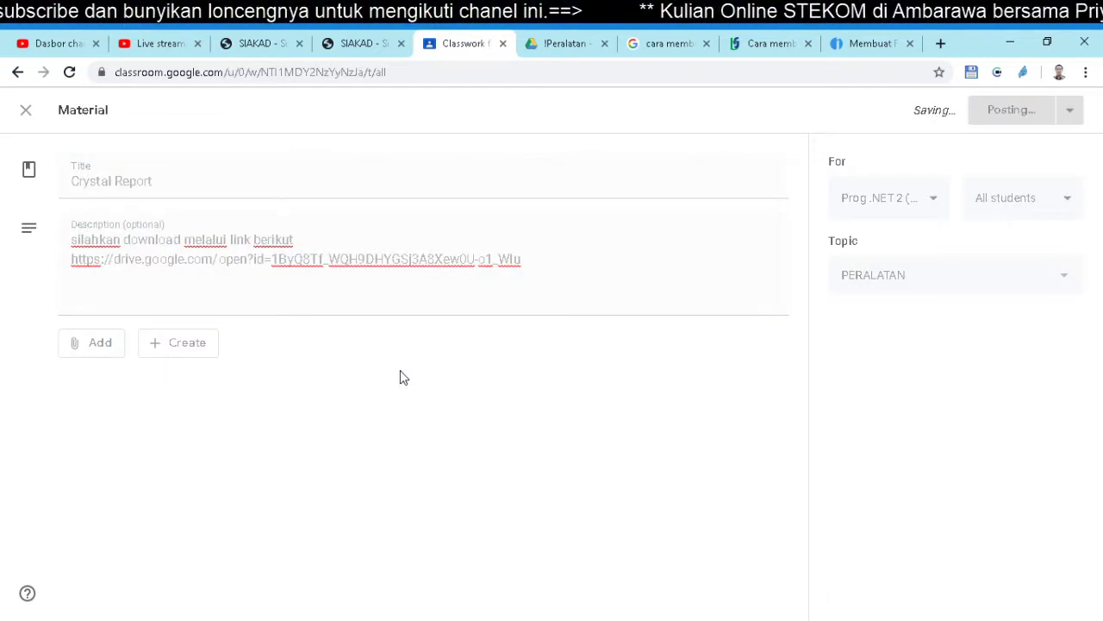
Check the live chat in YouTube Studio and reopen the Crystal Report folder in Google Drive to check the upload
key(ctrl+2)
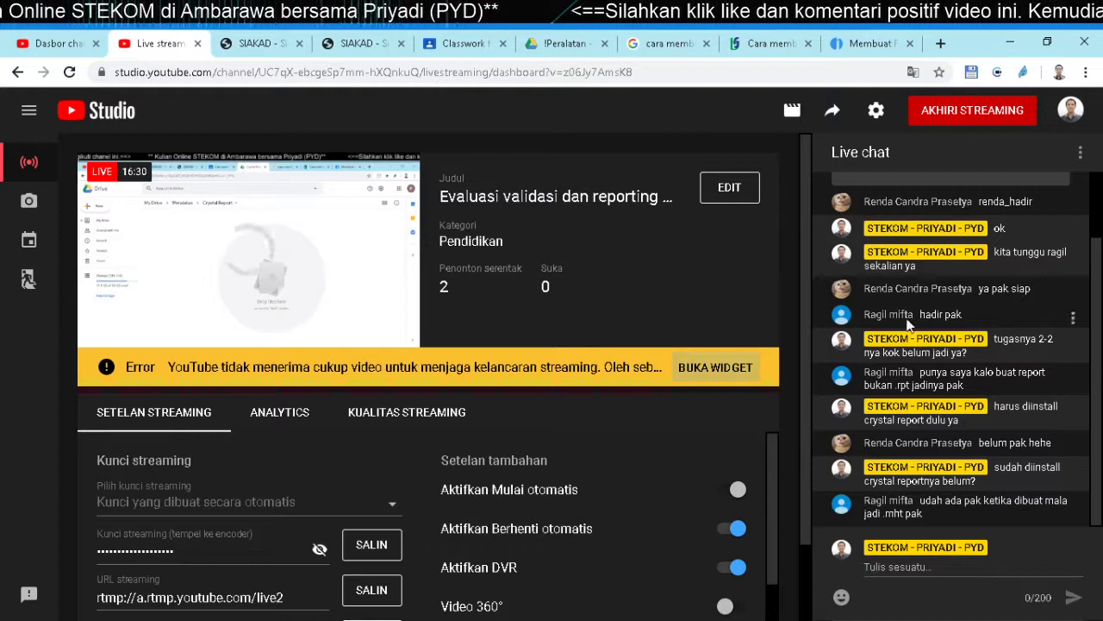
click(903, 566)
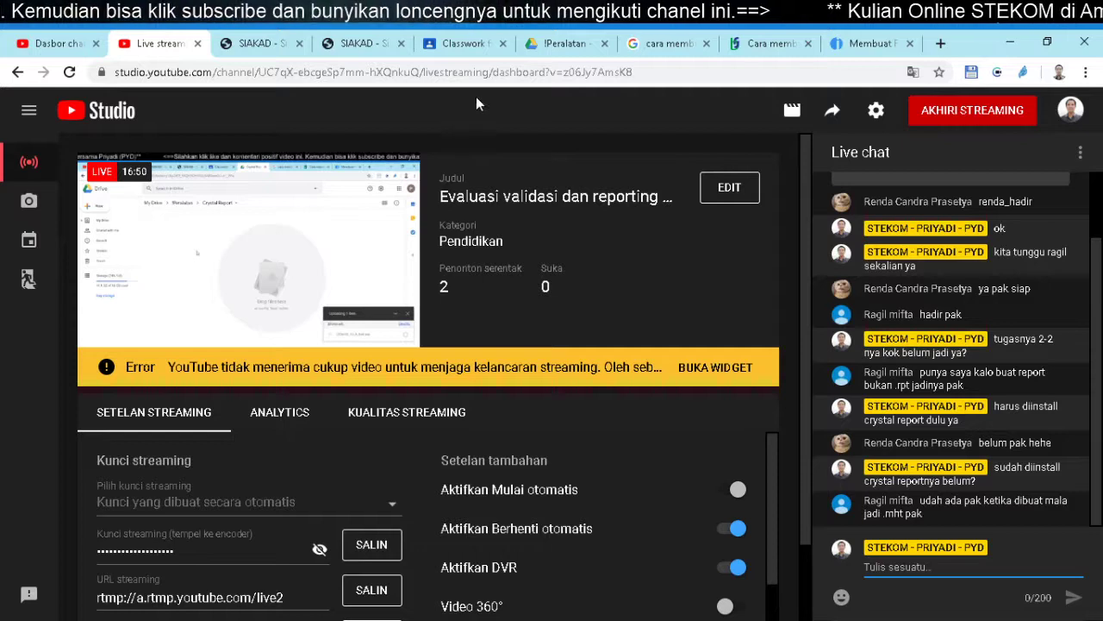
click(558, 45)
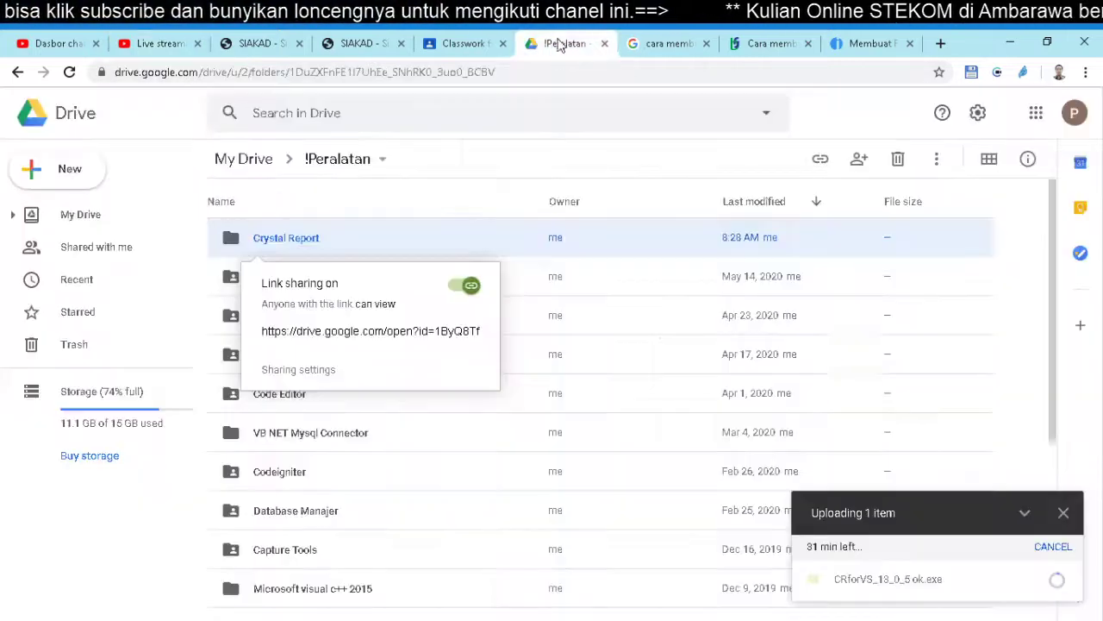
click(1027, 240)
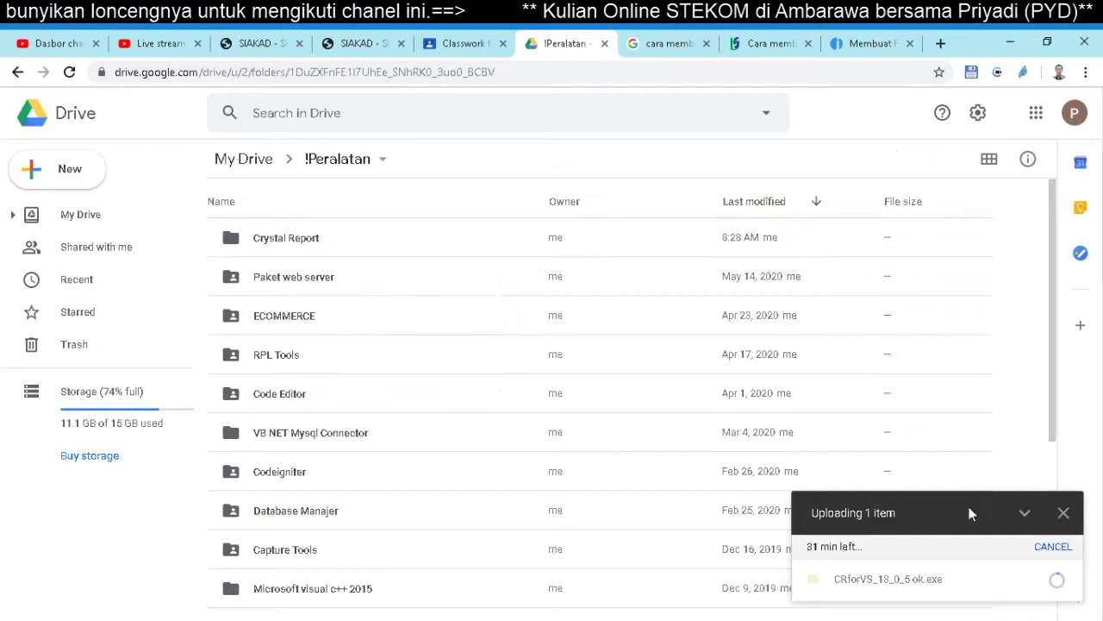
click(294, 246)
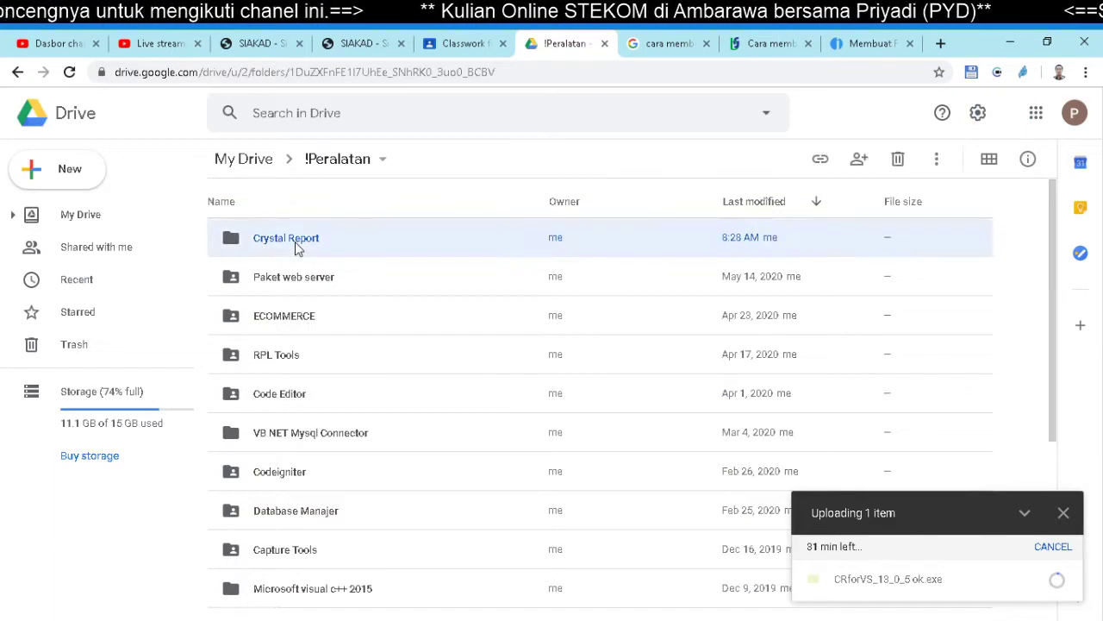
double_click(294, 241)
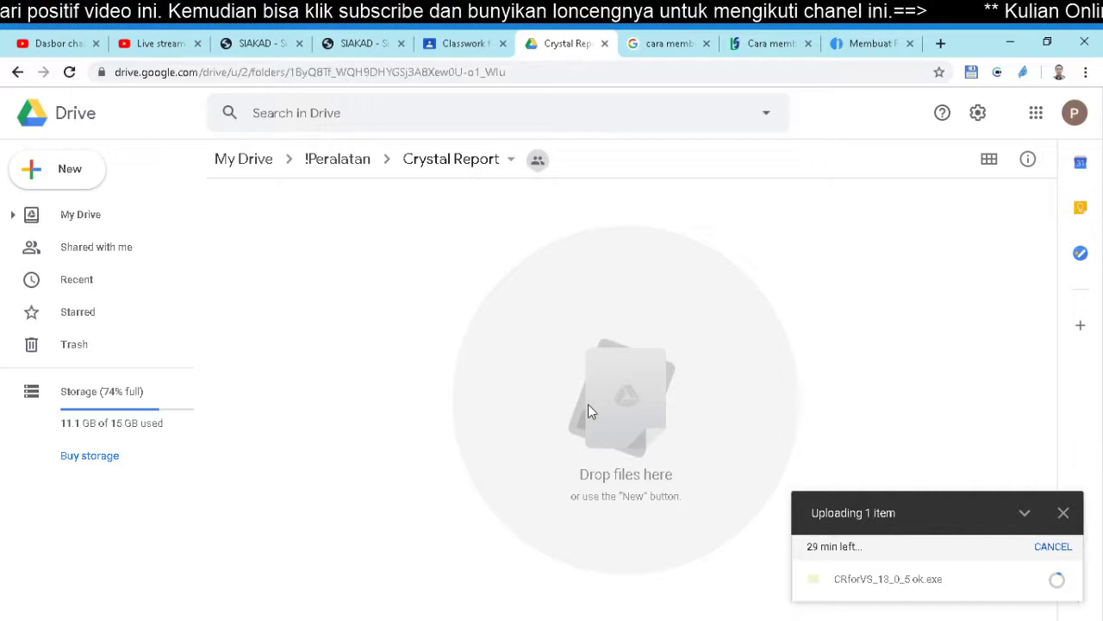
Switch to YouTube Studio and send the live chat message "kita coba eksplorasi lagi ya"
click(148, 45)
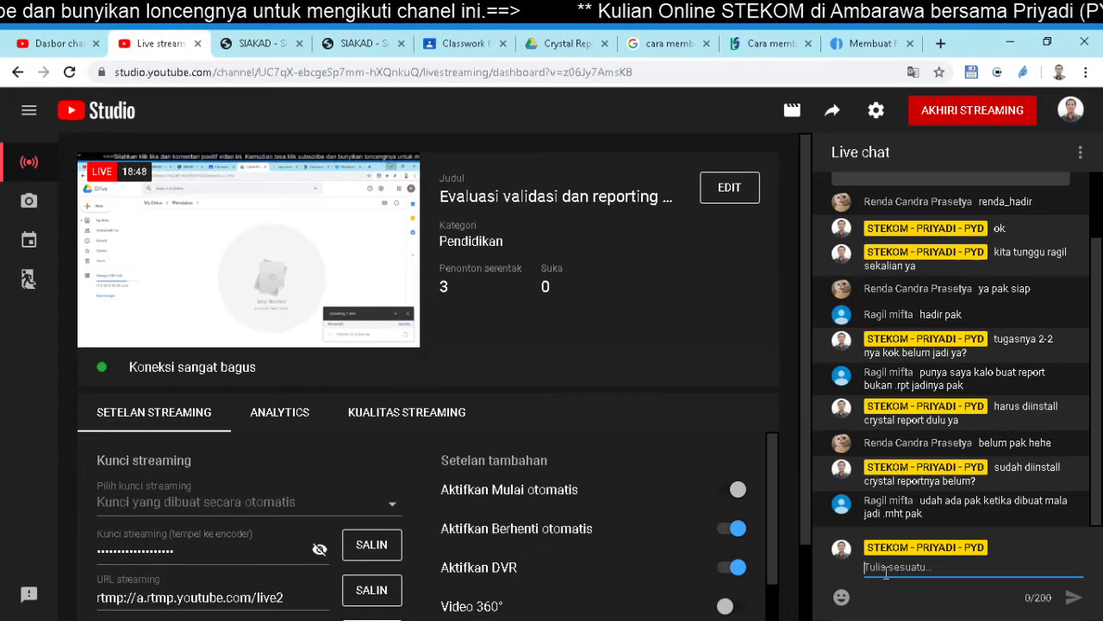
text(kita )
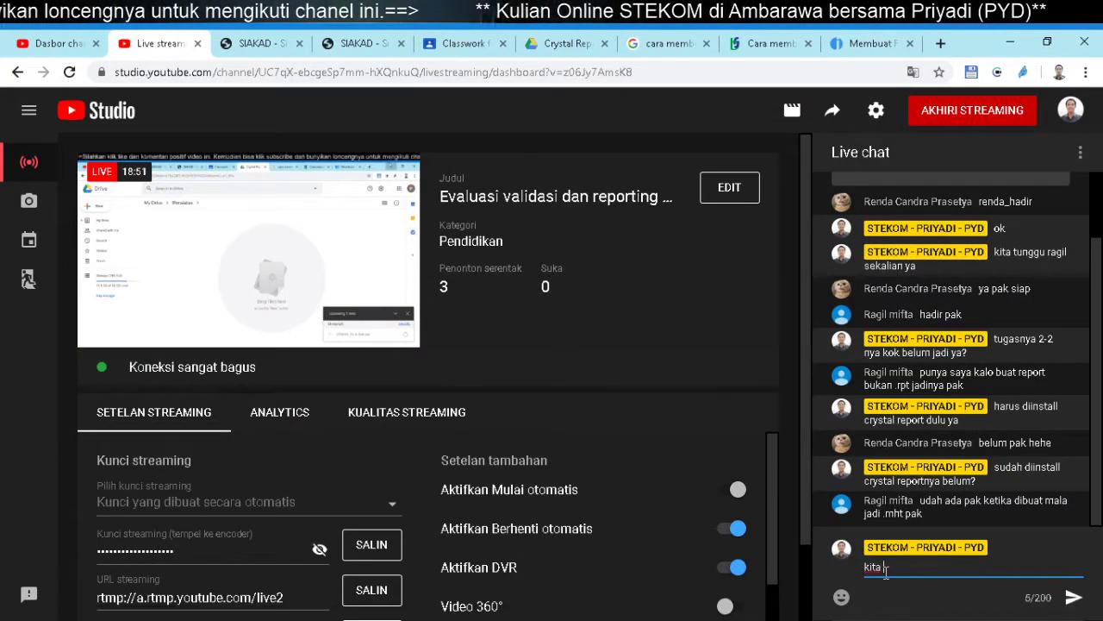
text(coba )
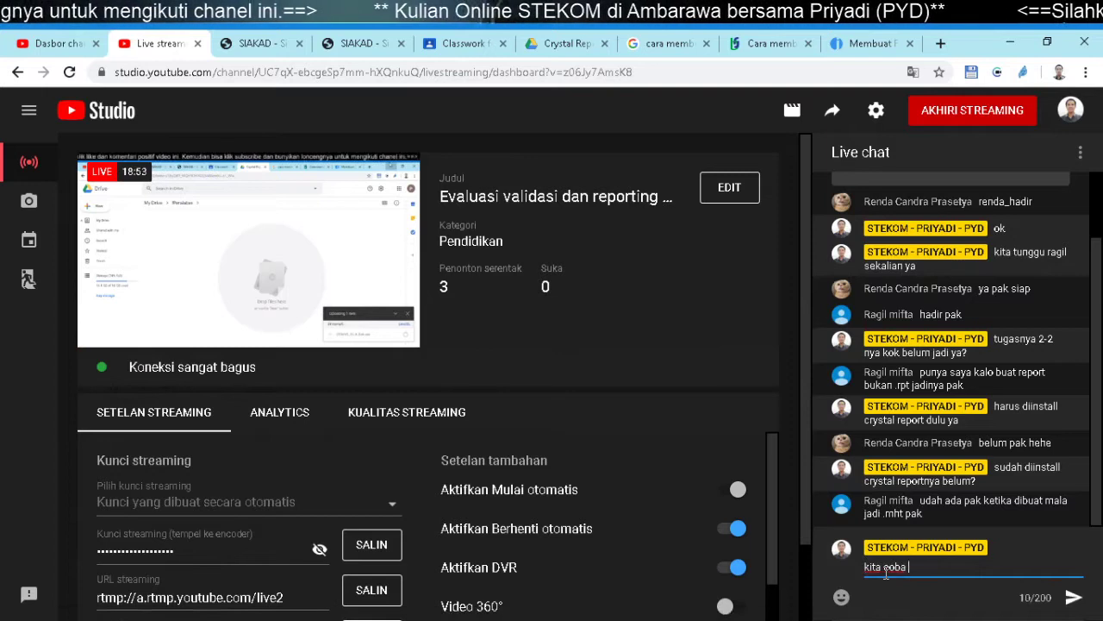
text(eksplo)
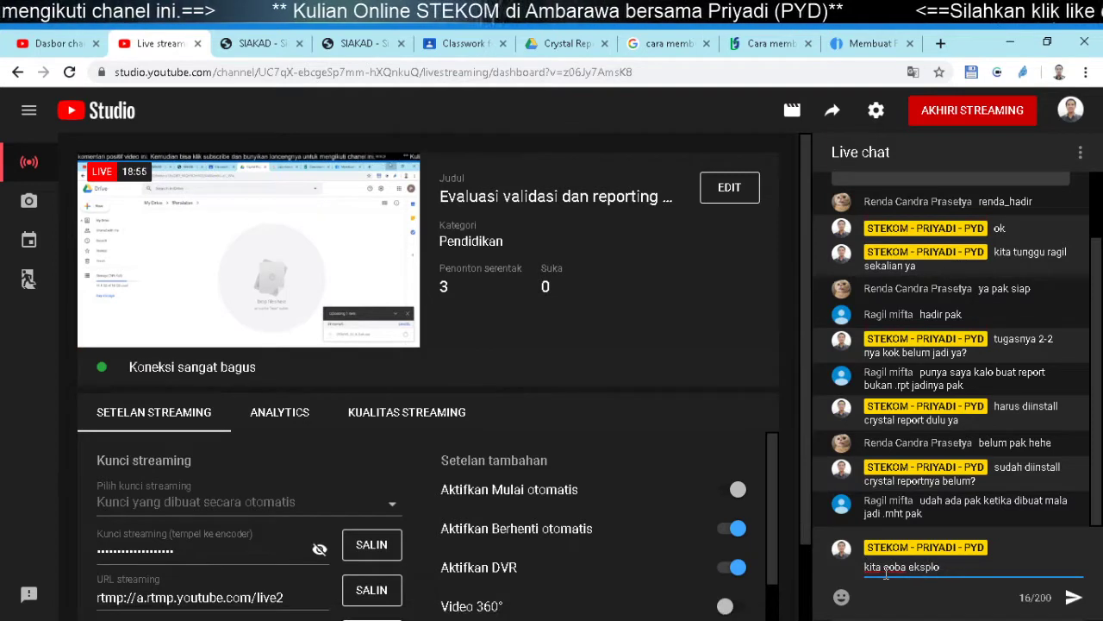
text(rasi pak)
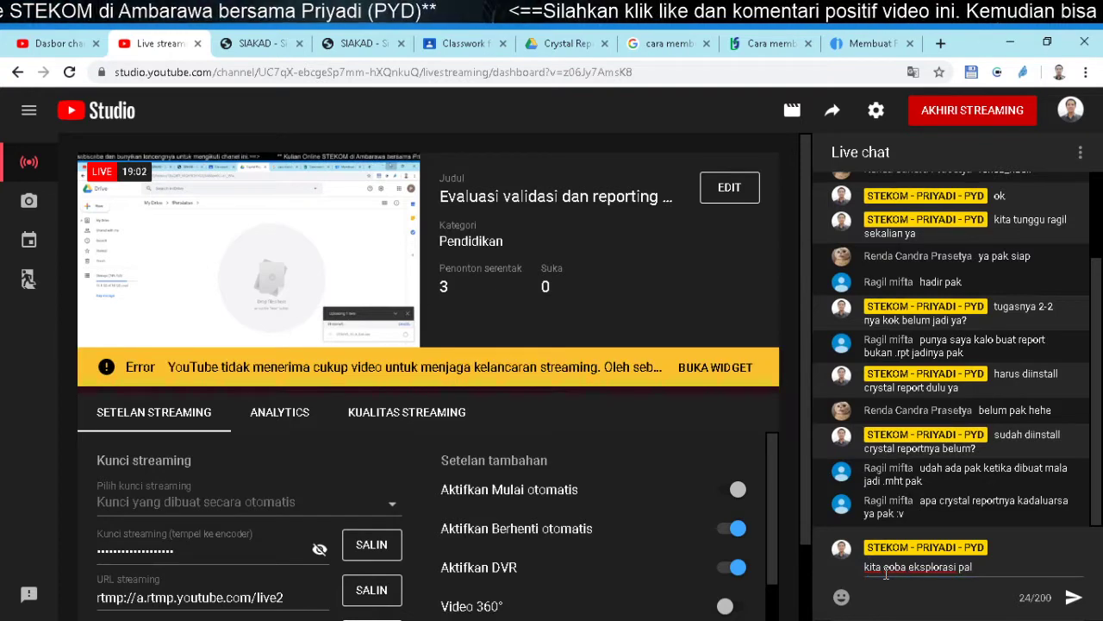
click(995, 571)
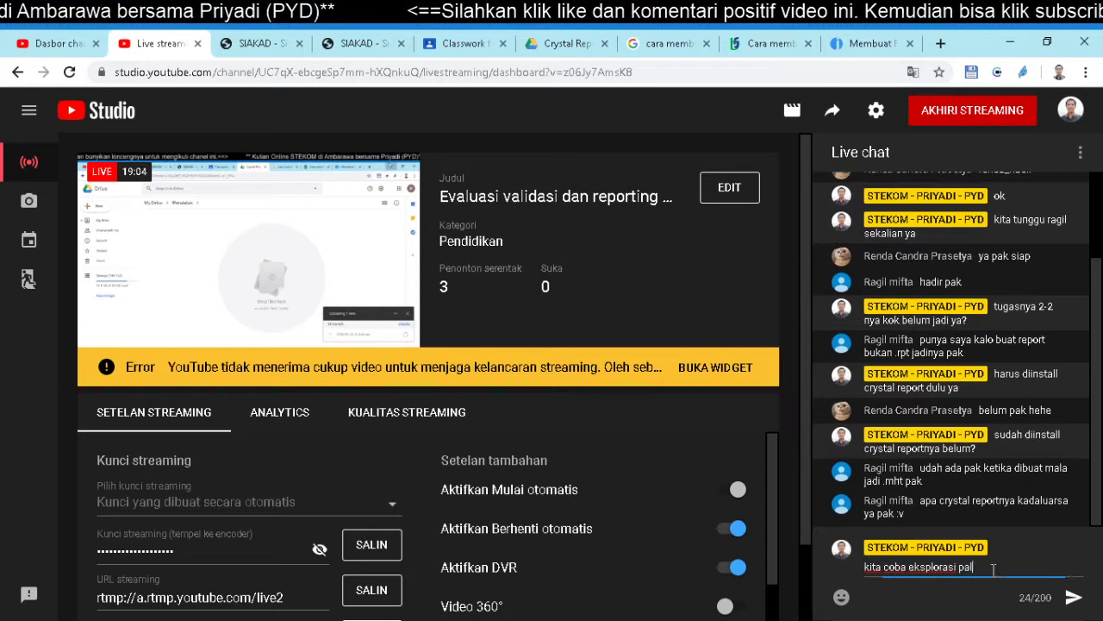
text(i )
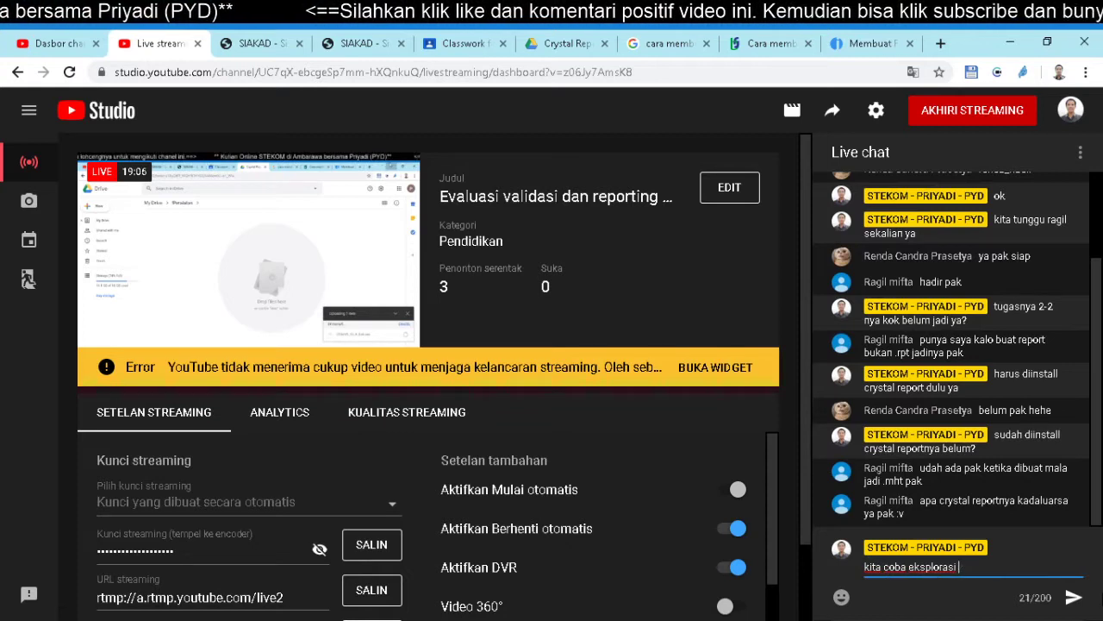
text(ya)
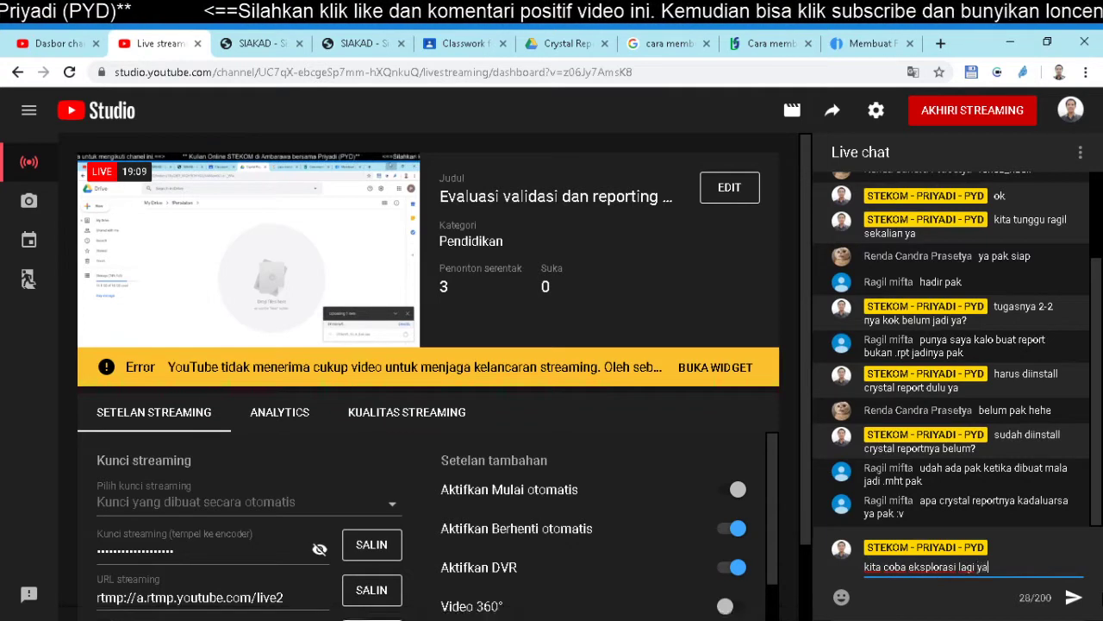
key(Return)
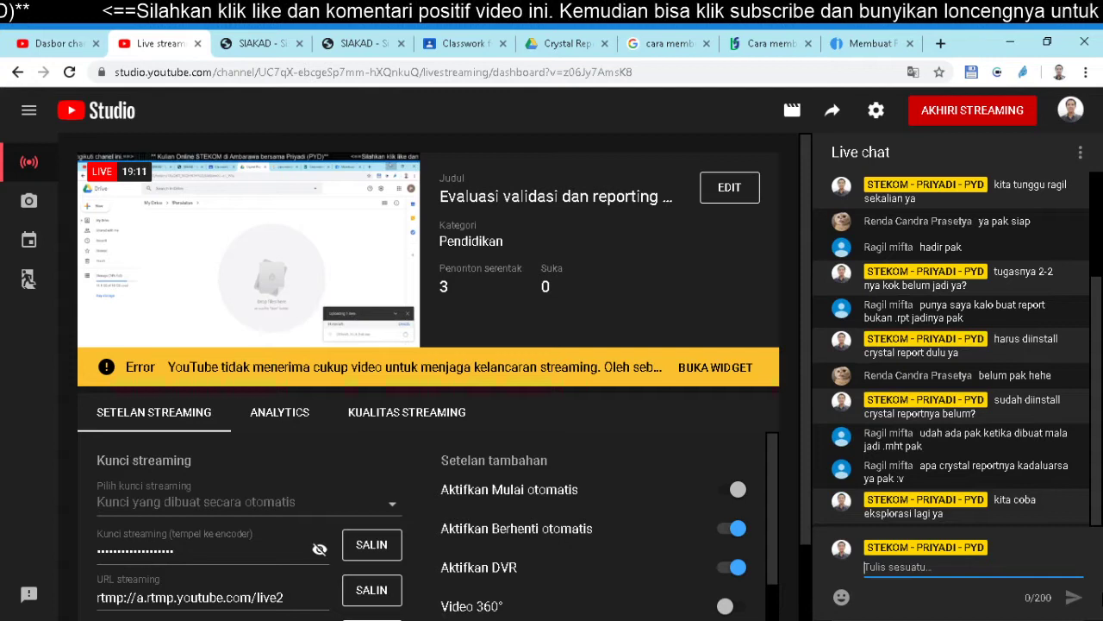
Send the live chat message "crystal report free"
text(crys)
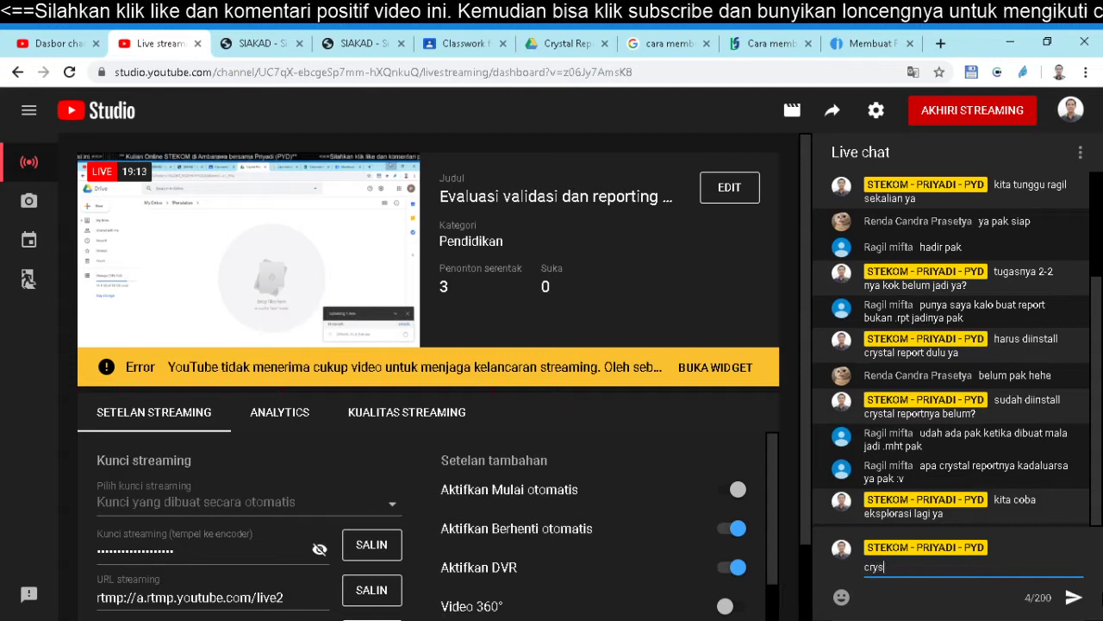
text(tal r)
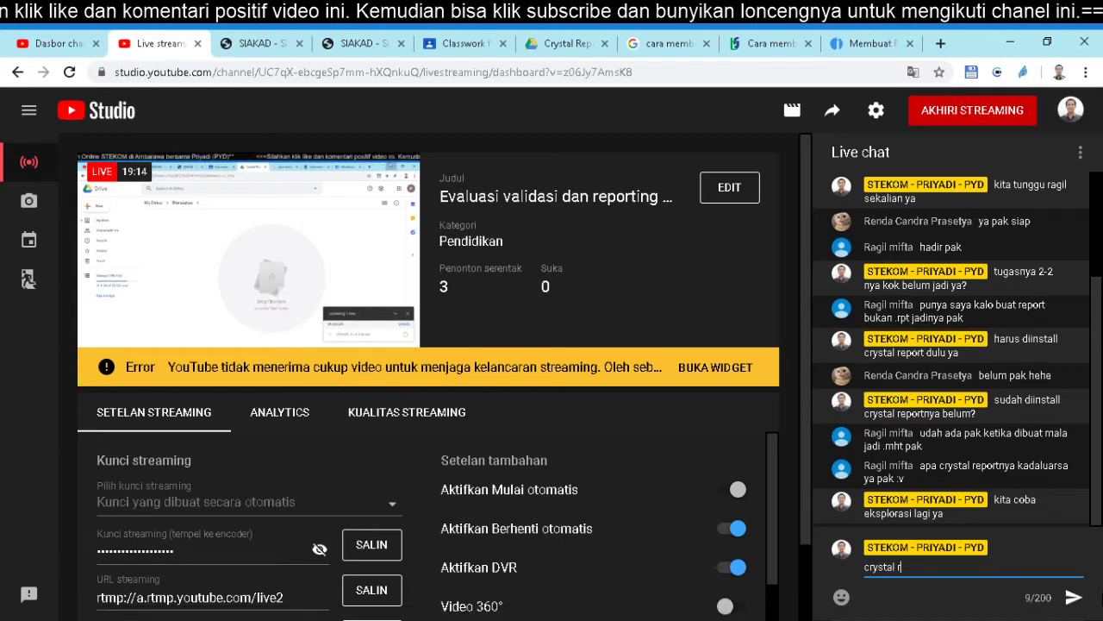
text(eport )
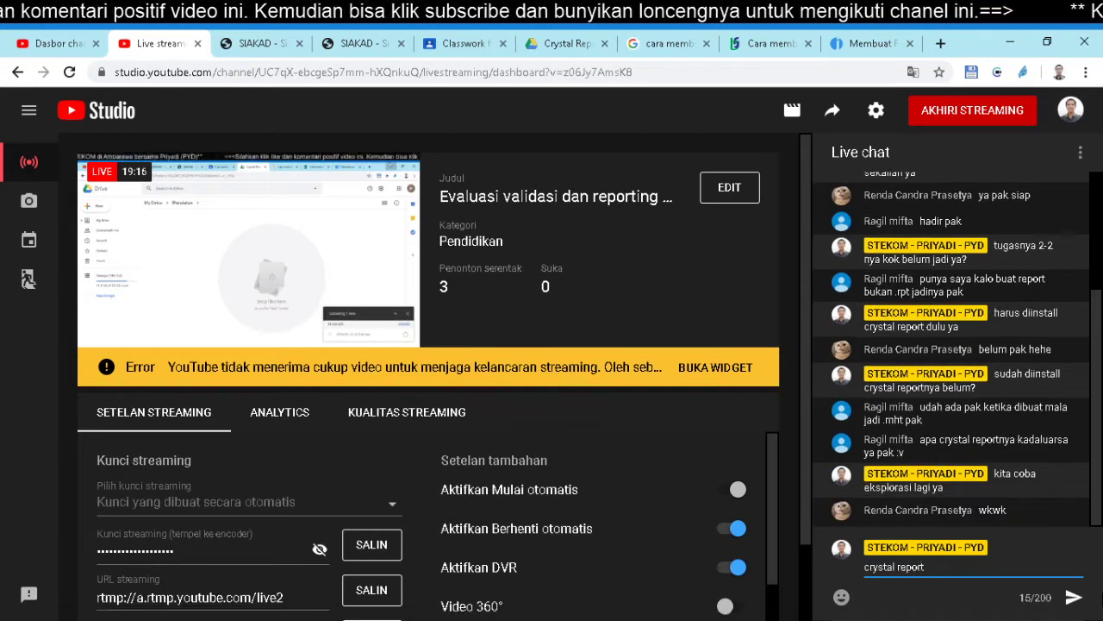
text(free)
key(Return)
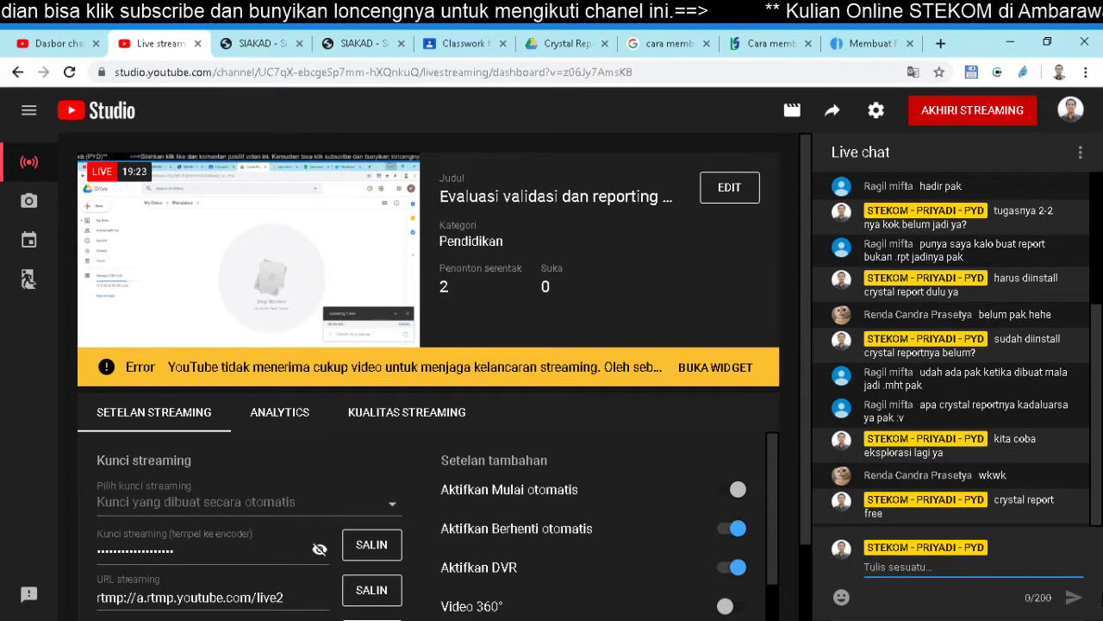
Send the live chat message "jadi nggak ada kadaluarsa nya"
text(jadi ngg)
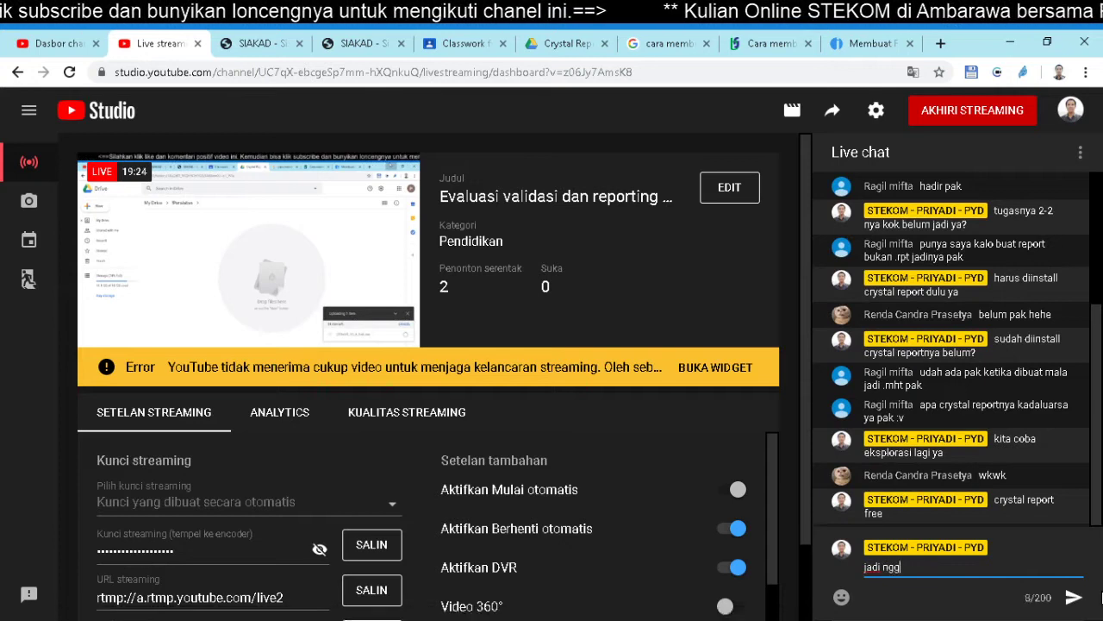
text(ak ad)
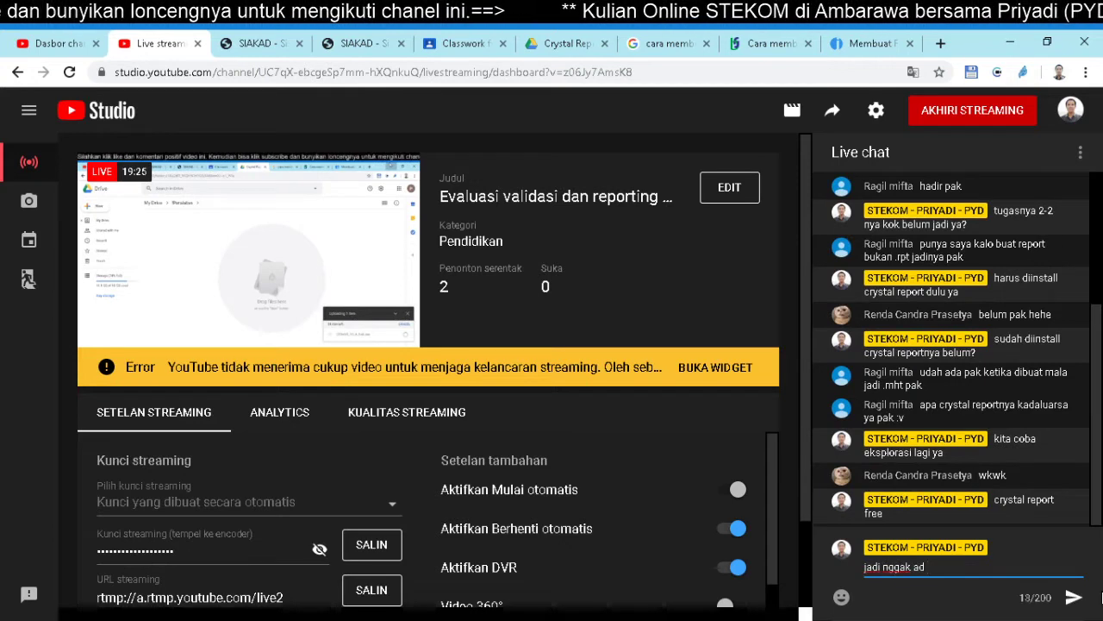
text(a kadalua)
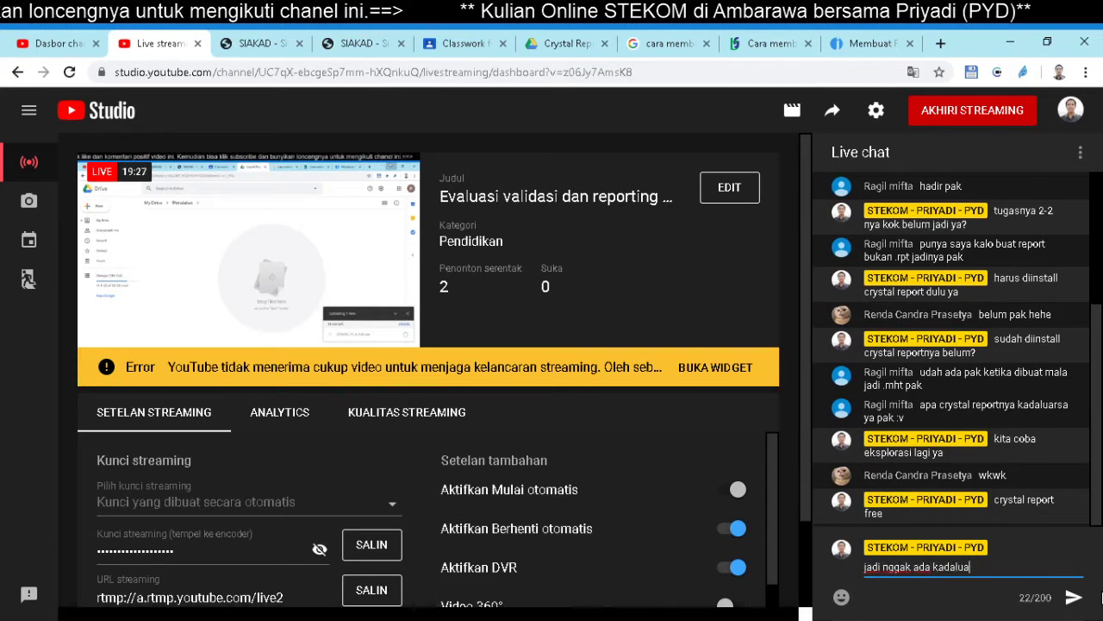
text(rsa )
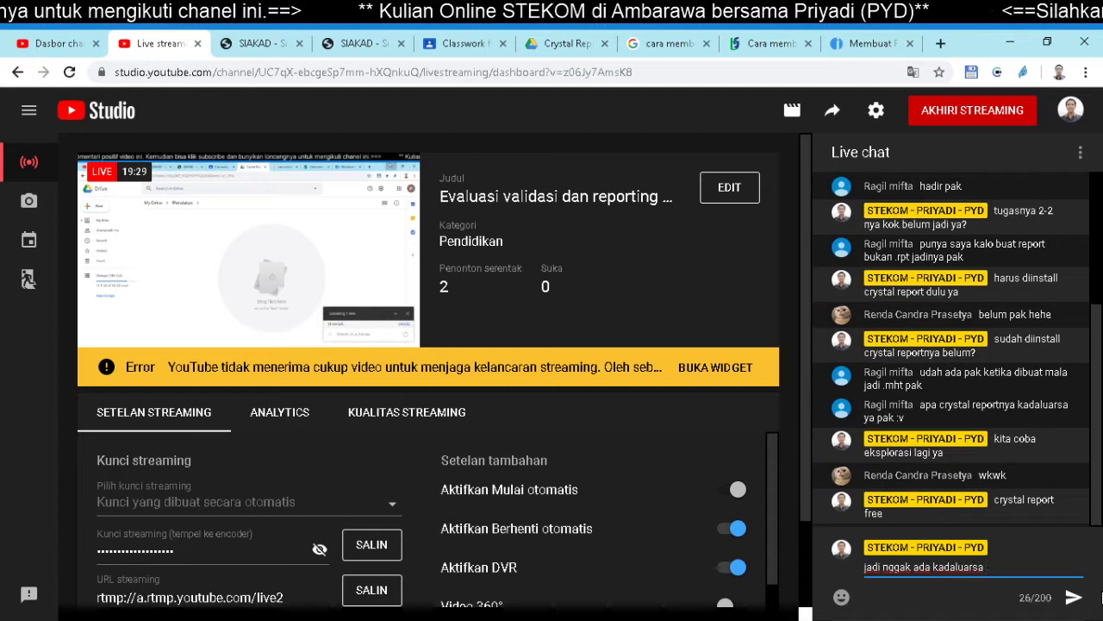
text(nya)
key(Return)
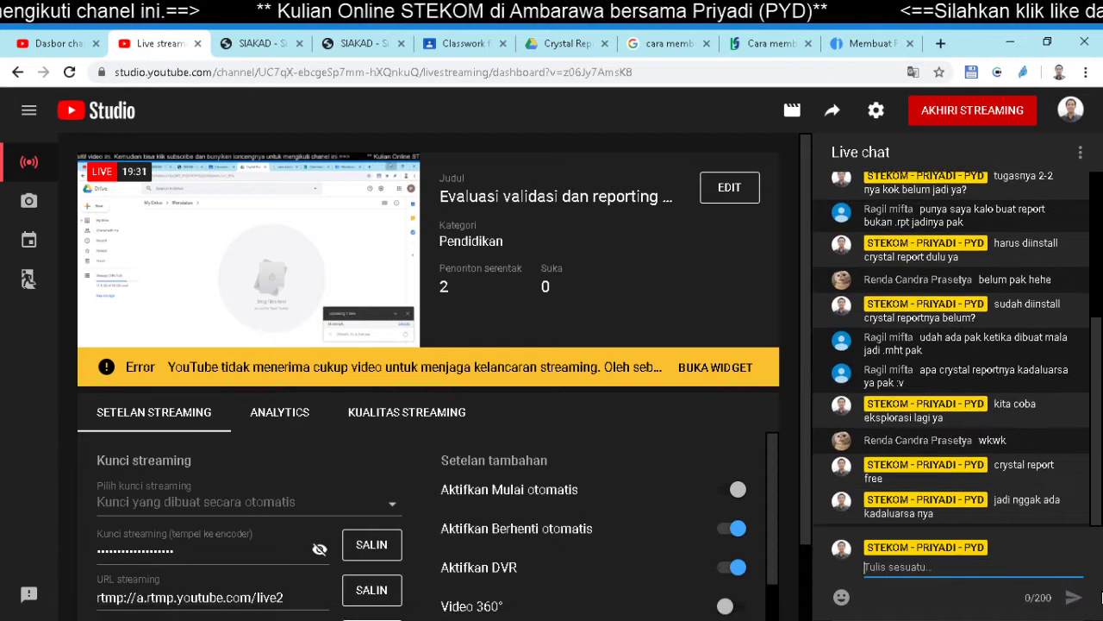
Send the live chat message "hanya mungkin tidak kompatibel saja dengan vb netnya"
text(hanya mung)
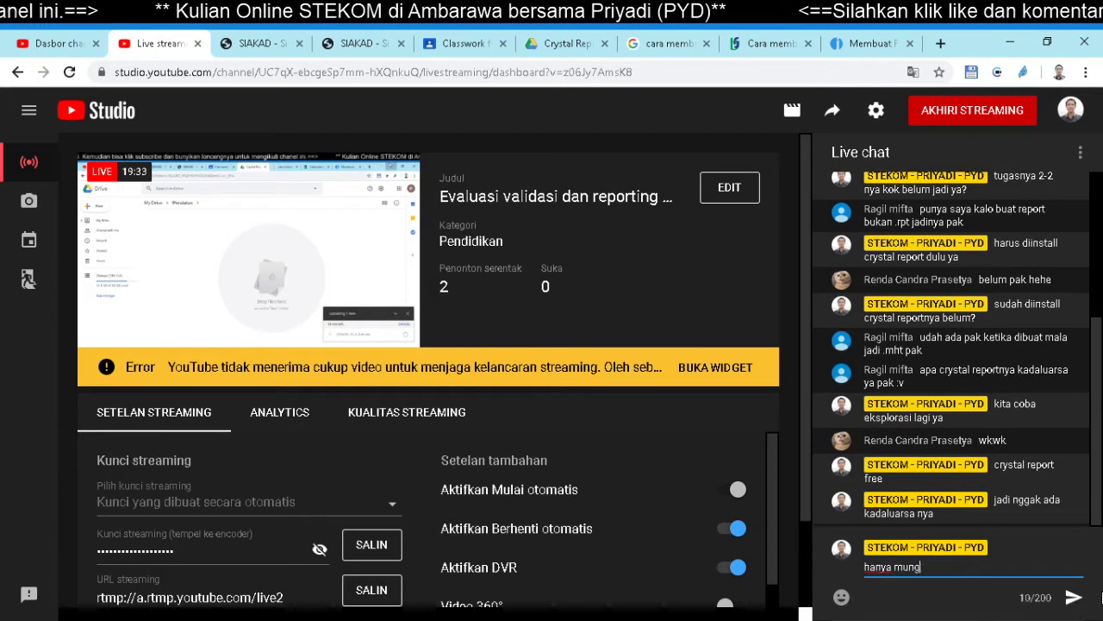
text(kin tidak )
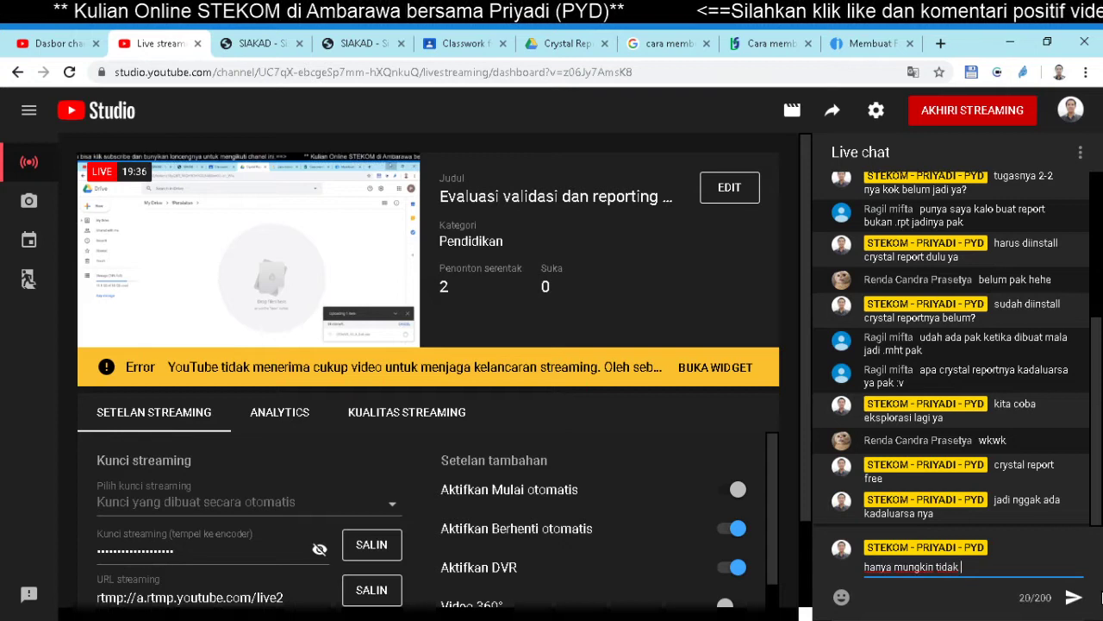
text(kompati)
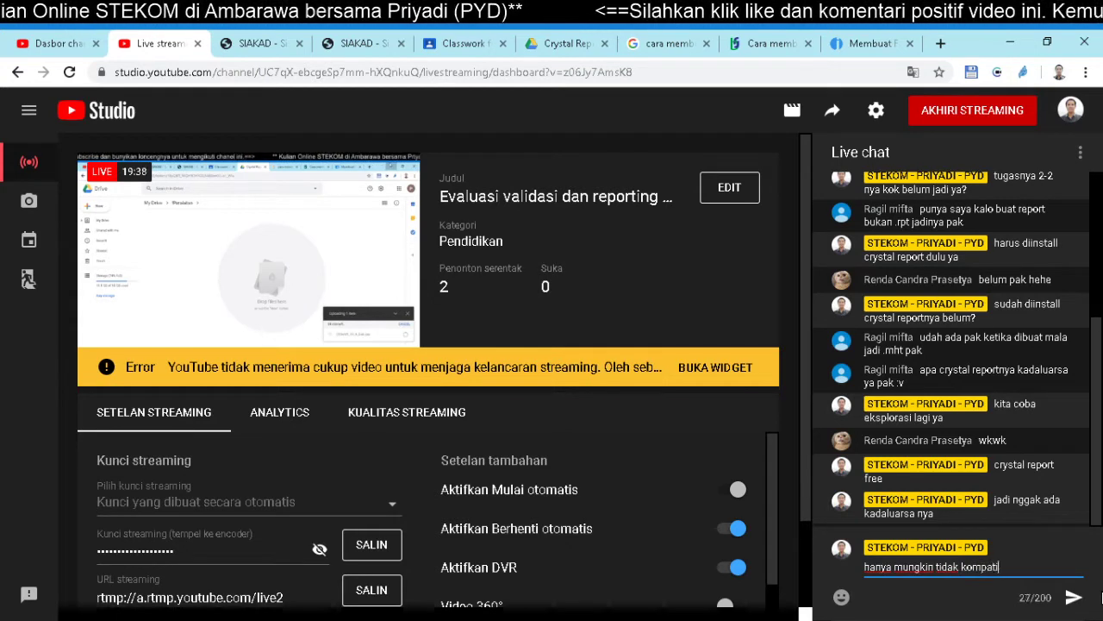
text(bel sa)
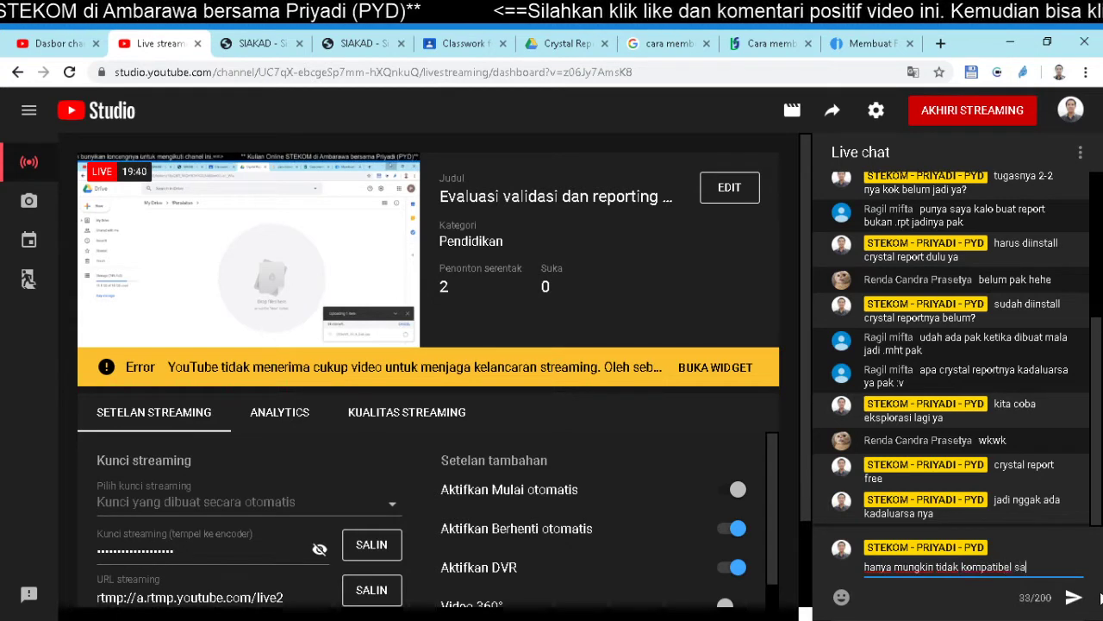
text(ja denga)
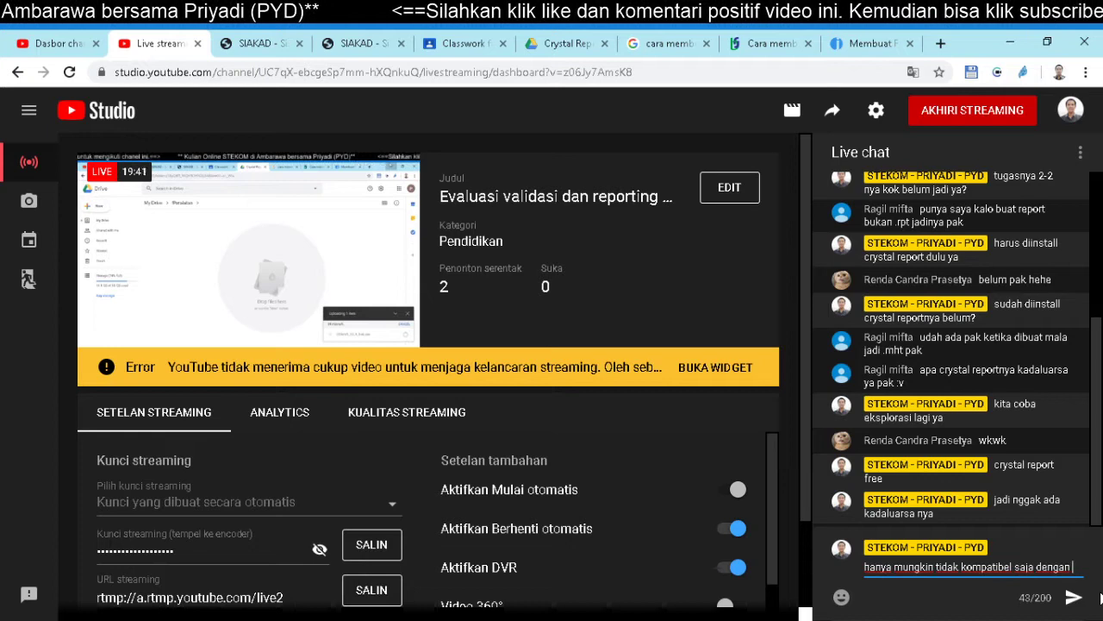
text(n )
text(vb ne)
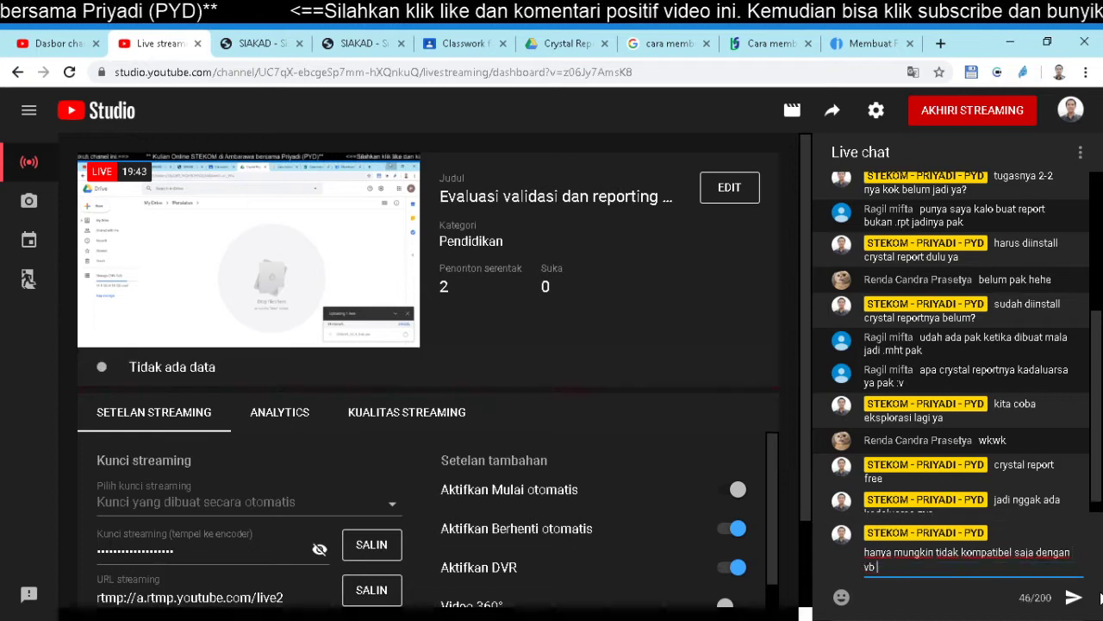
text(tnya)
key(Return)
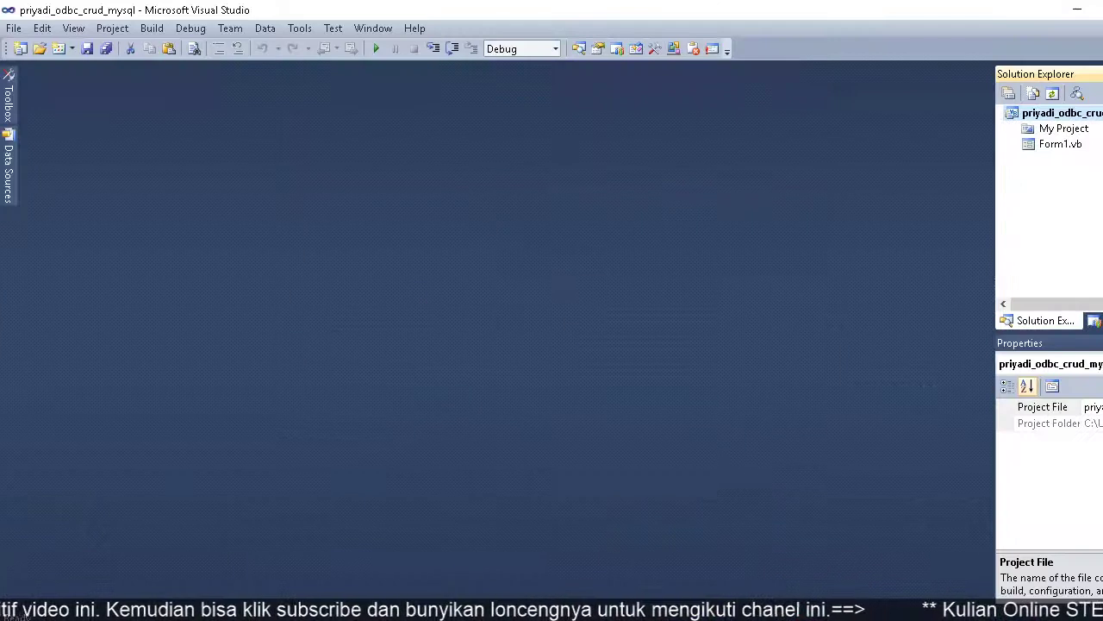
Open Form1.vb of the priyadi_odbc_crud_mysql project in the Visual Studio form designer
click(1059, 145)
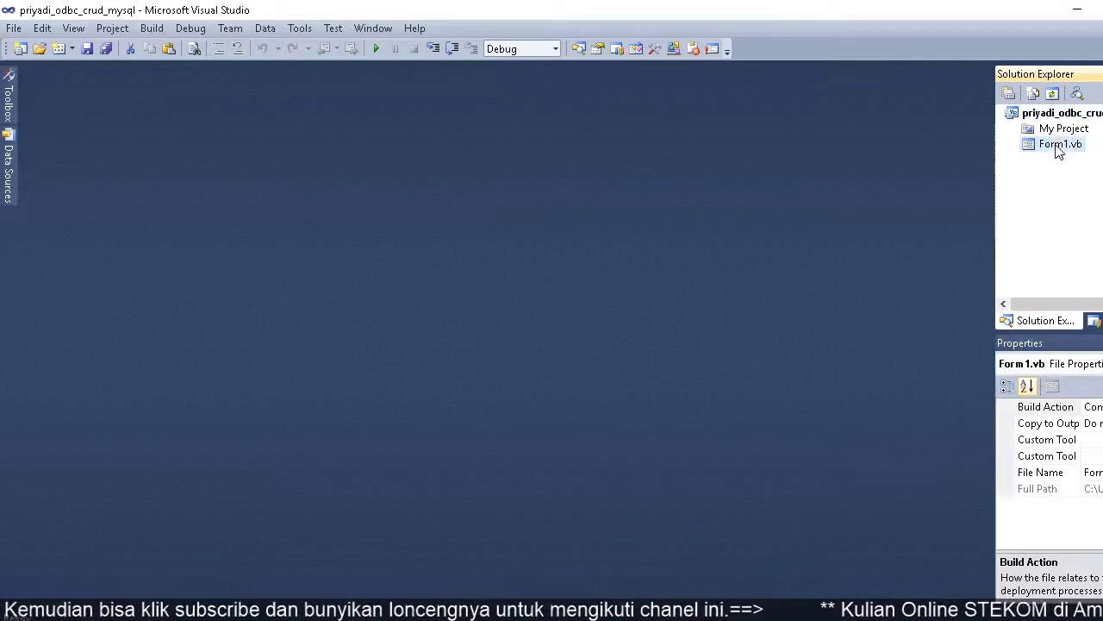
double_click(1059, 145)
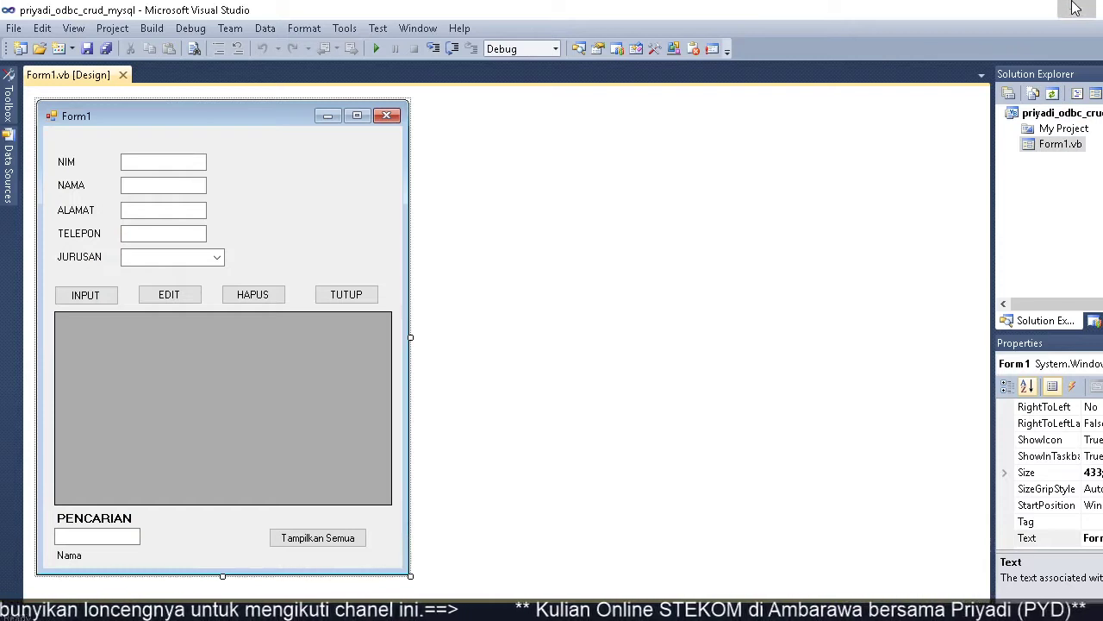
Switch to OBS, show the Intermission scene, and return the stream to the Full Display scene
click(328, 619)
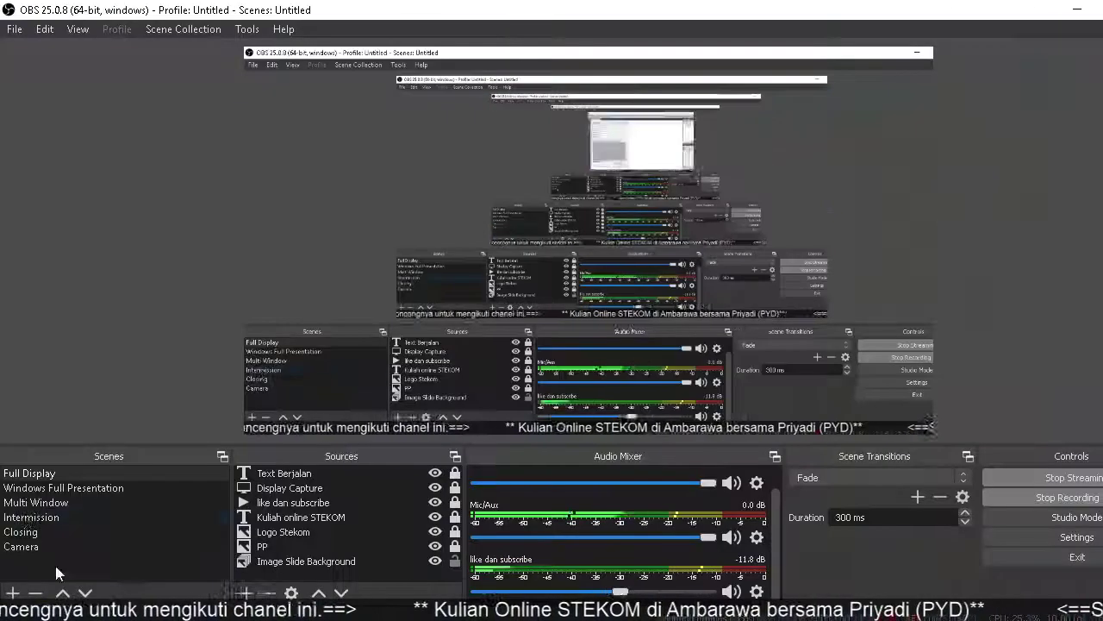
click(31, 518)
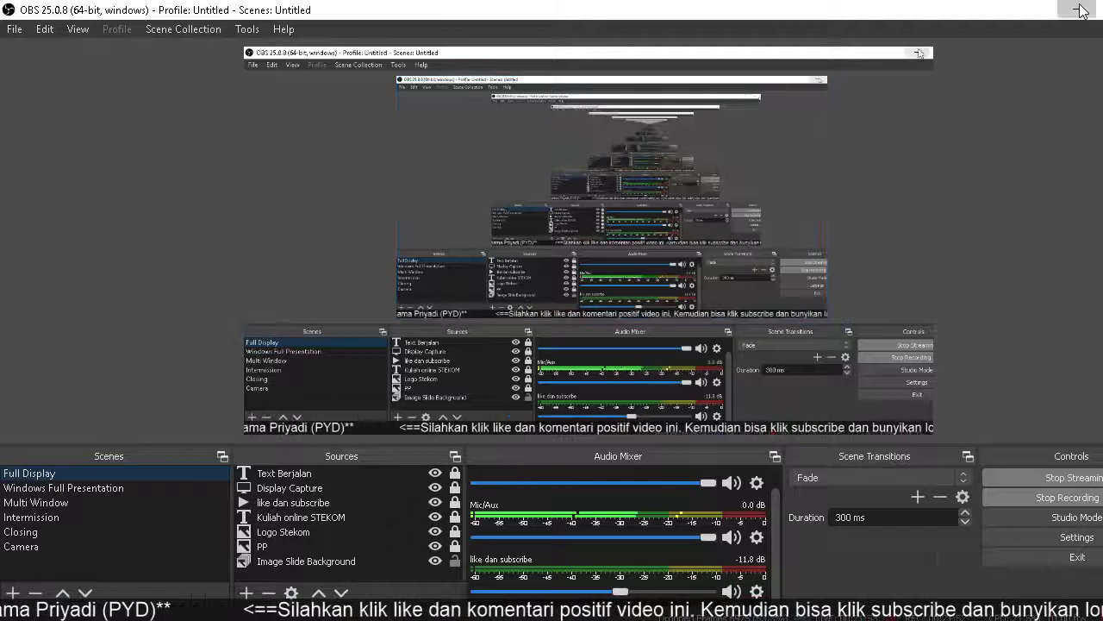
click(1081, 11)
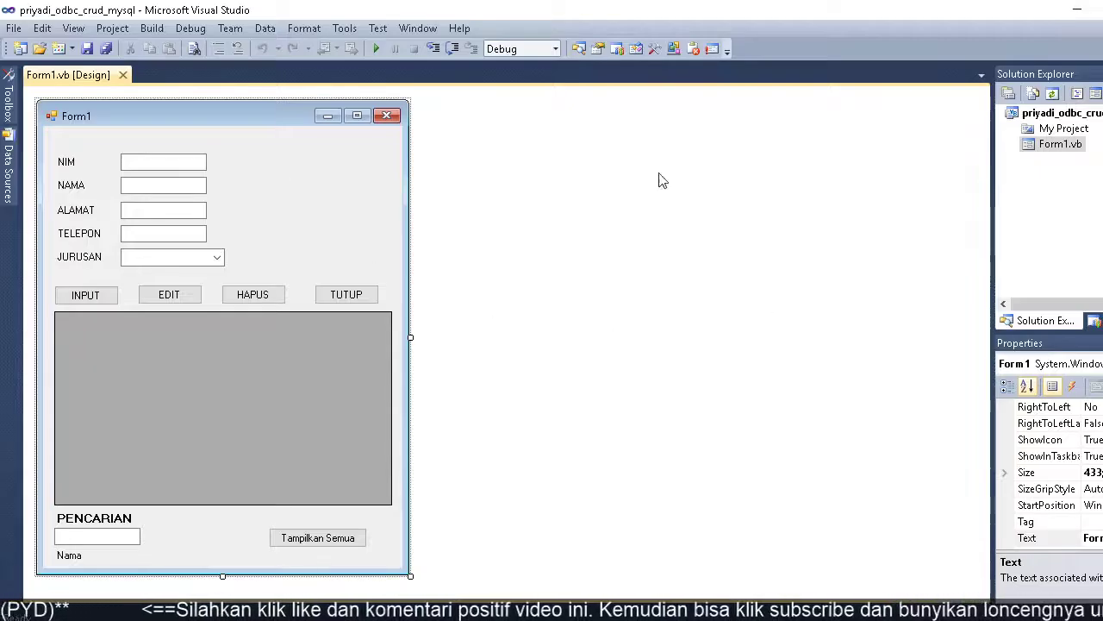
Launch the XAMPP Control Panel from the desktop and start the MySQL module
click(1077, 9)
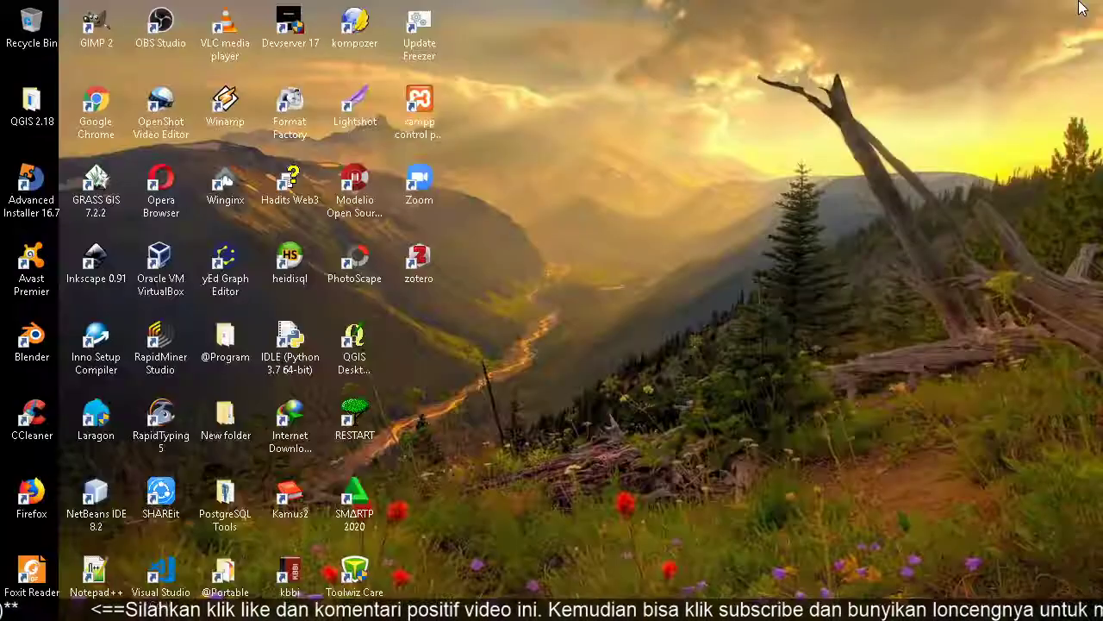
double_click(413, 103)
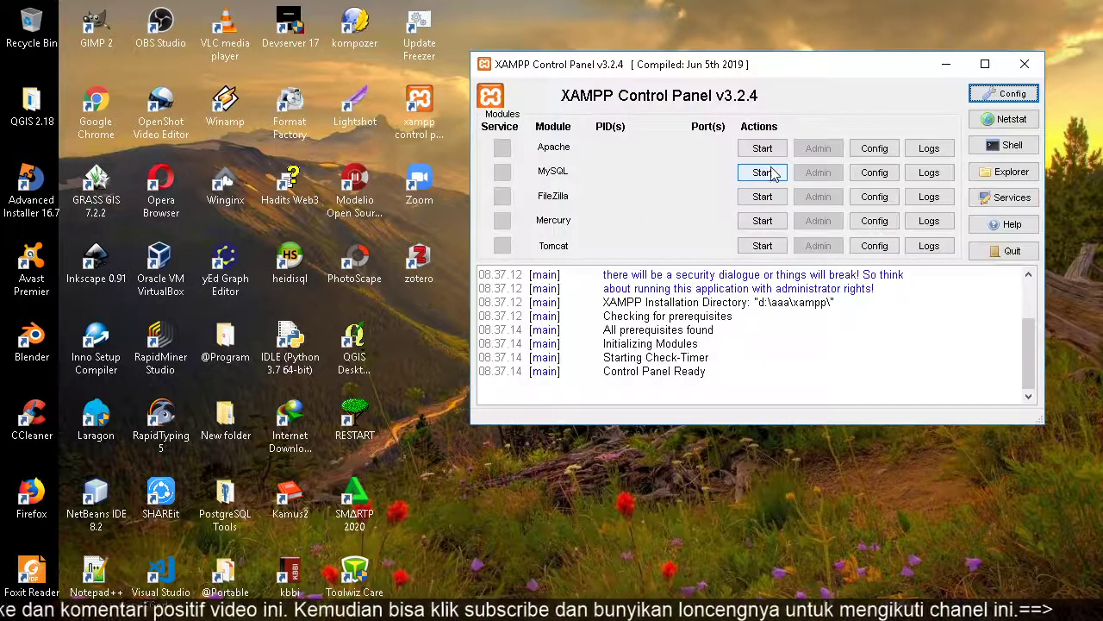
click(763, 172)
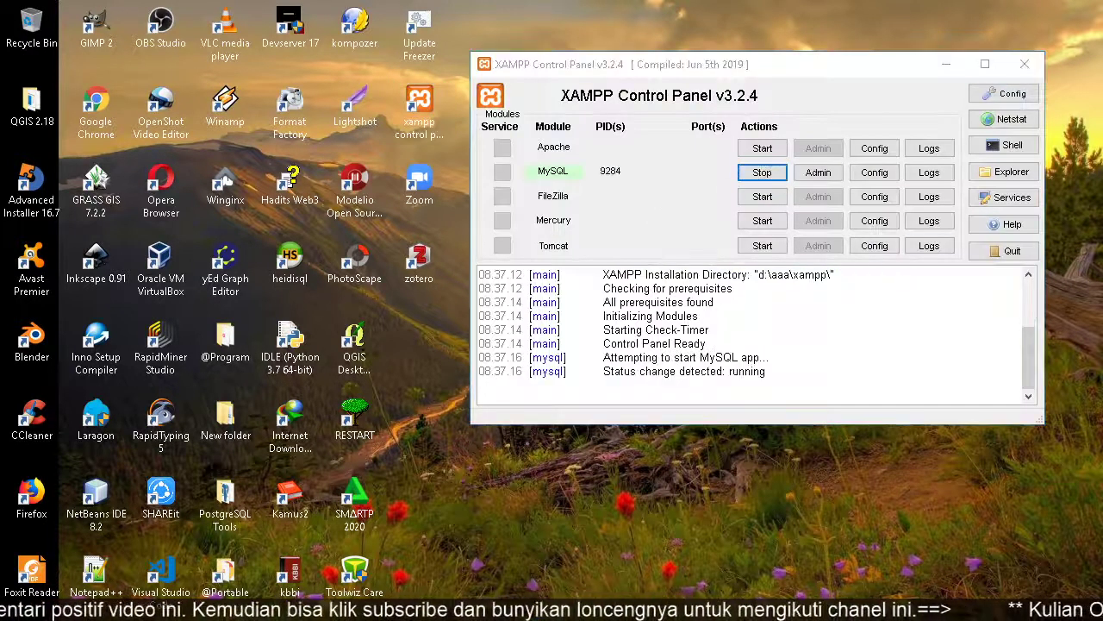
Return to Visual Studio, widen the Solution Explorer to show the full project name, and select Form1.vb
key(alt+Tab)
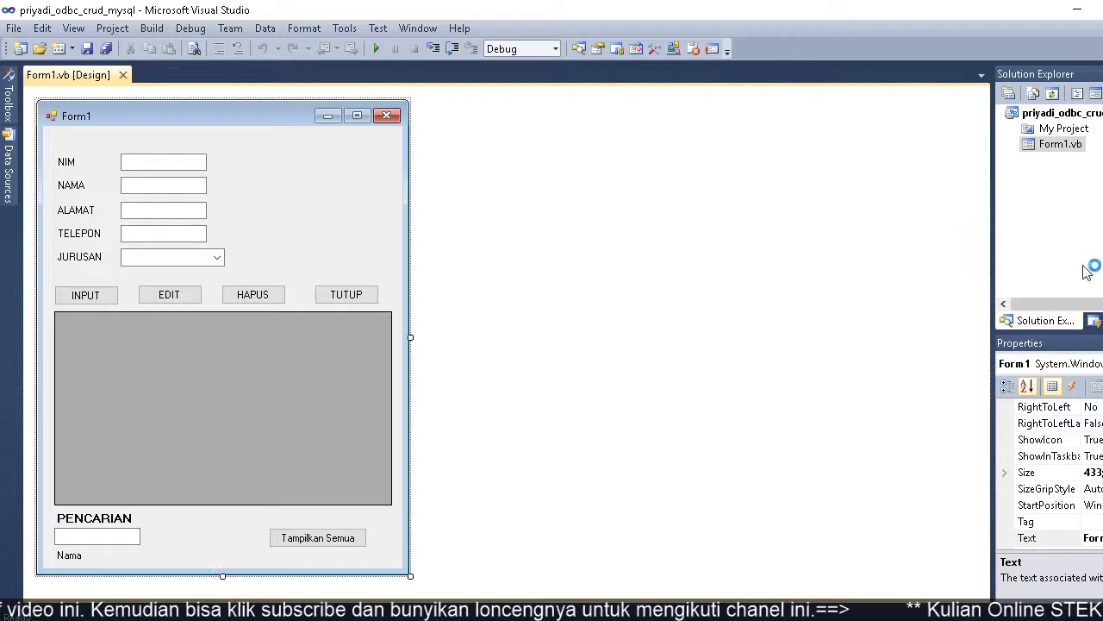
drag(994, 283, 831, 281)
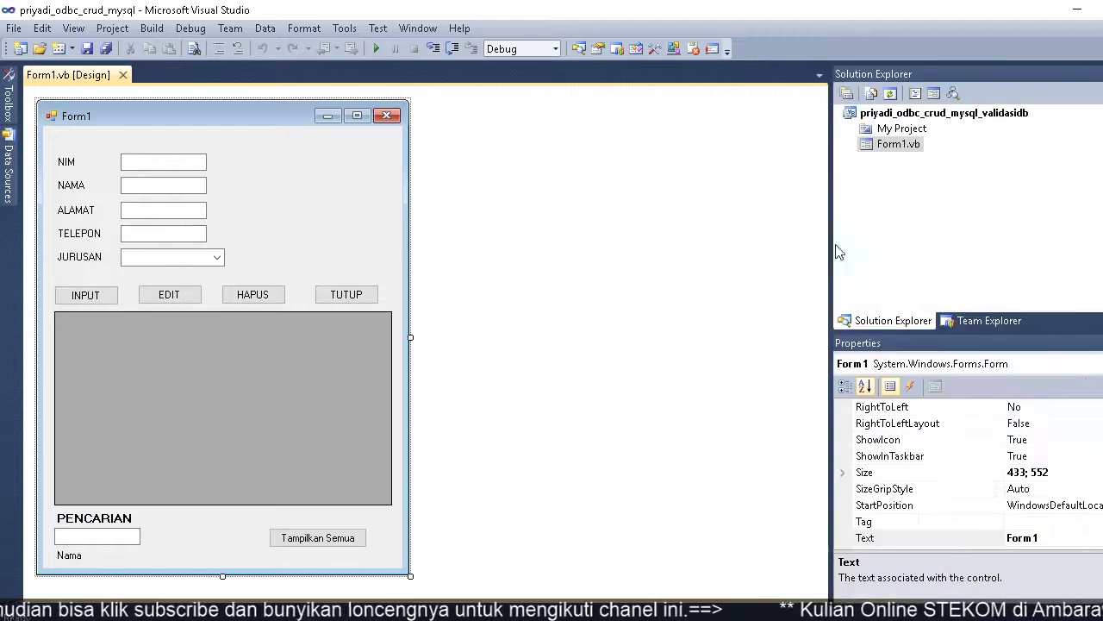
click(915, 131)
click(893, 145)
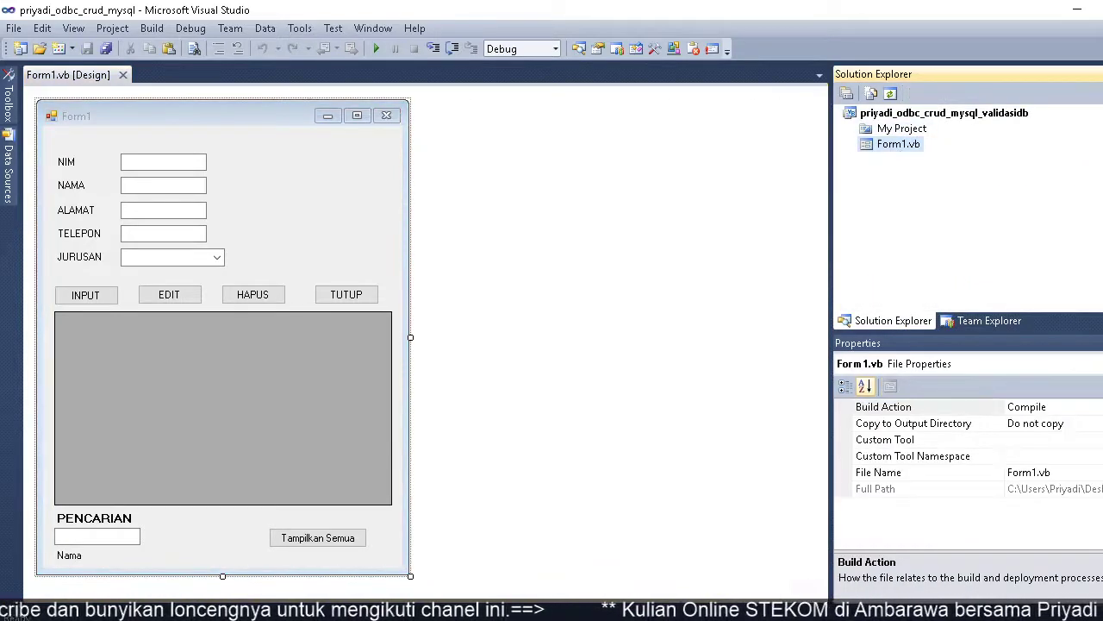
Minimize Visual Studio and XAMPP, launch CCleaner from the desktop, and open its list of programs to uninstall
click(1075, 9)
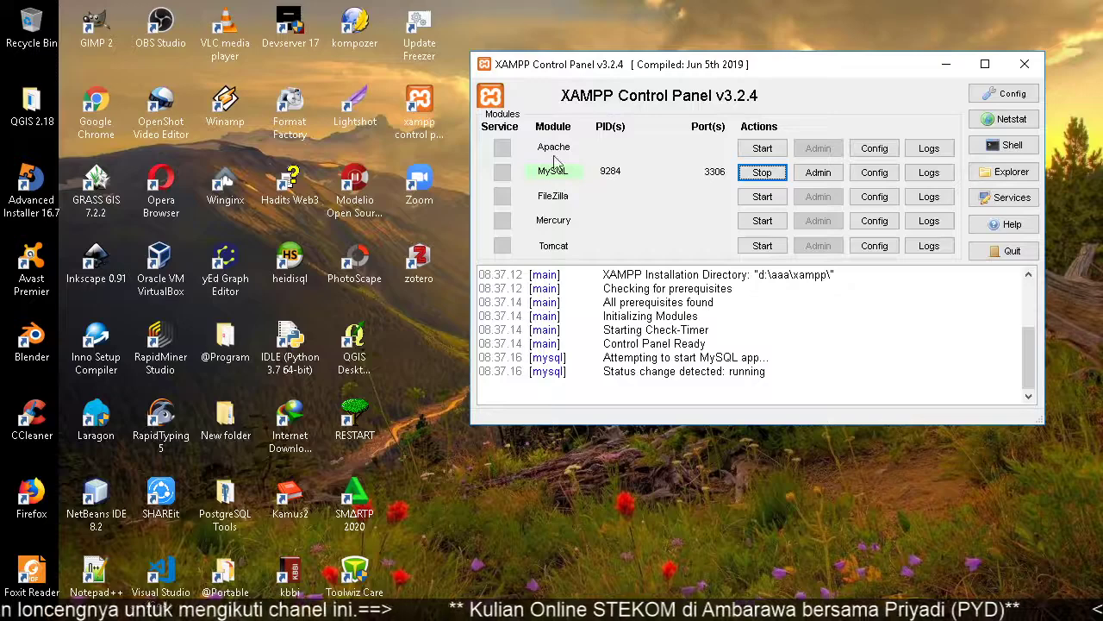
click(945, 63)
double_click(32, 418)
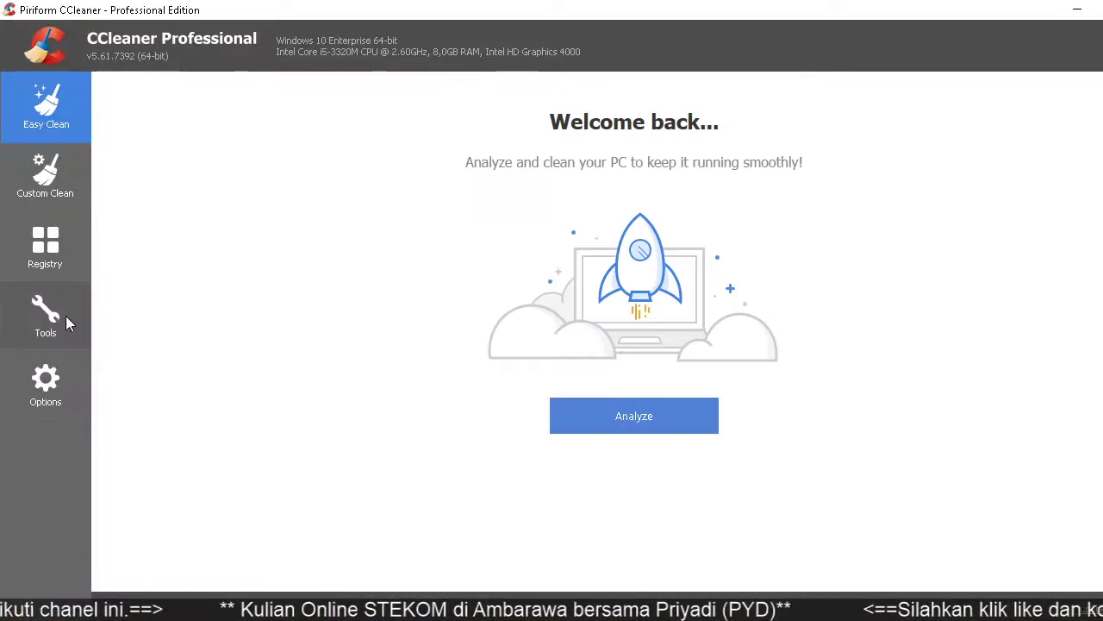
click(64, 316)
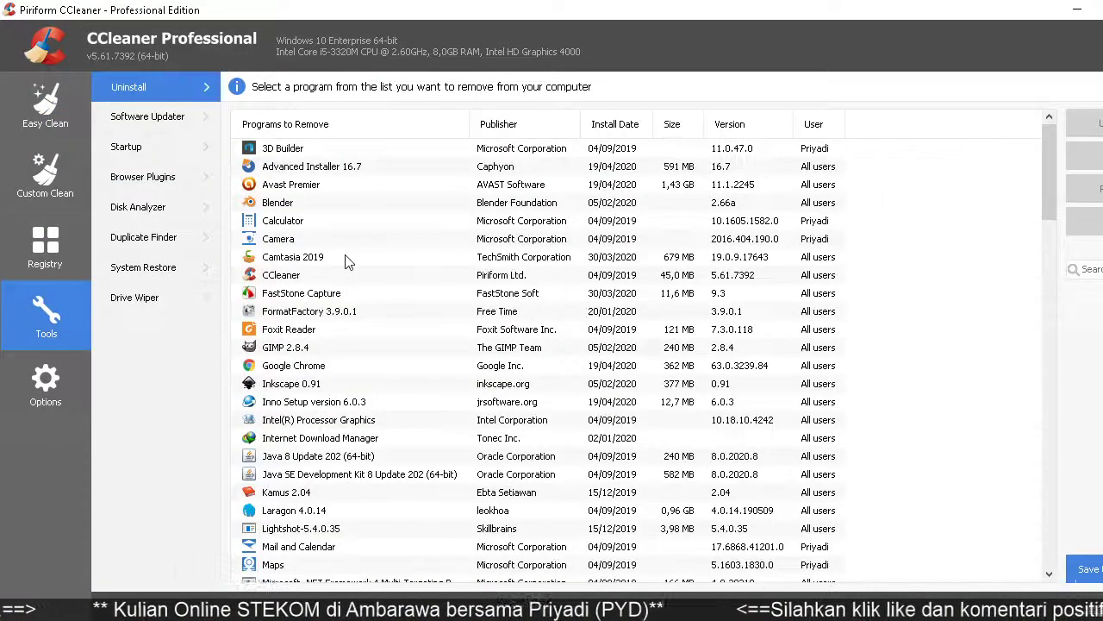
Look through the installed programs in CCleaner down to the SAP Crystal Reports entries
scroll(347, 262, down, 4)
scroll(349, 259, up, 4)
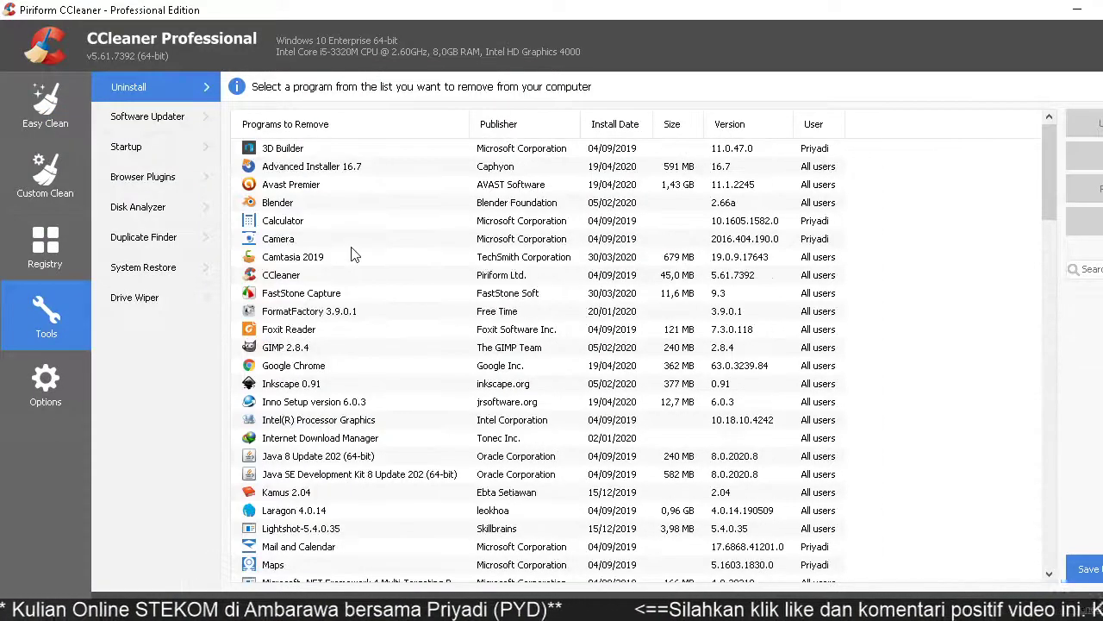
scroll(353, 254, down, 2)
scroll(353, 255, down, 3)
scroll(352, 255, up, 4)
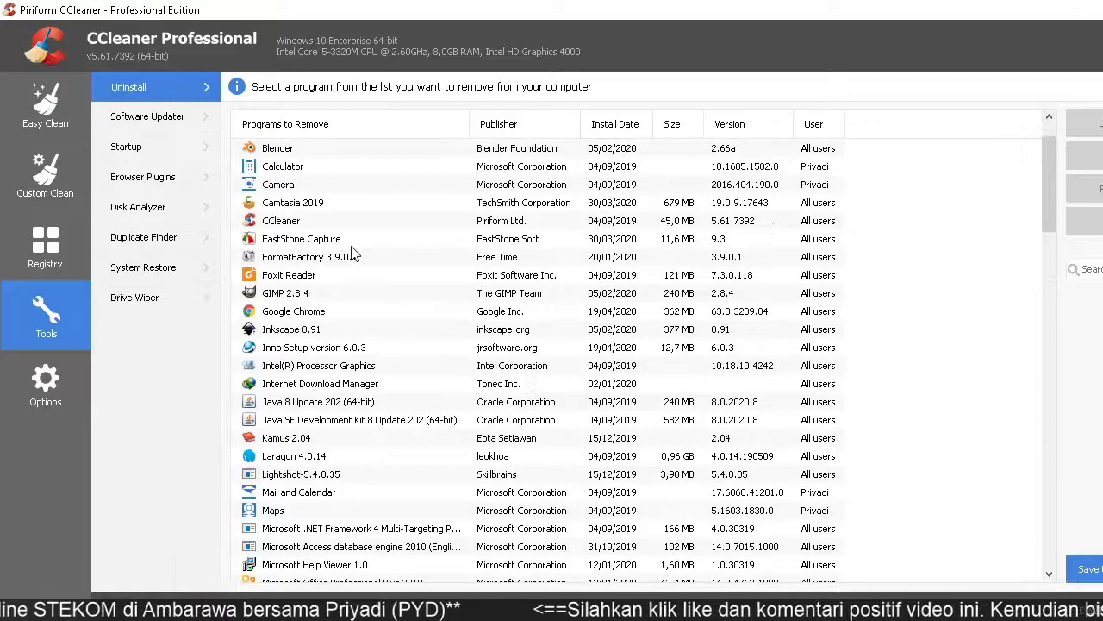
scroll(351, 254, down, 3)
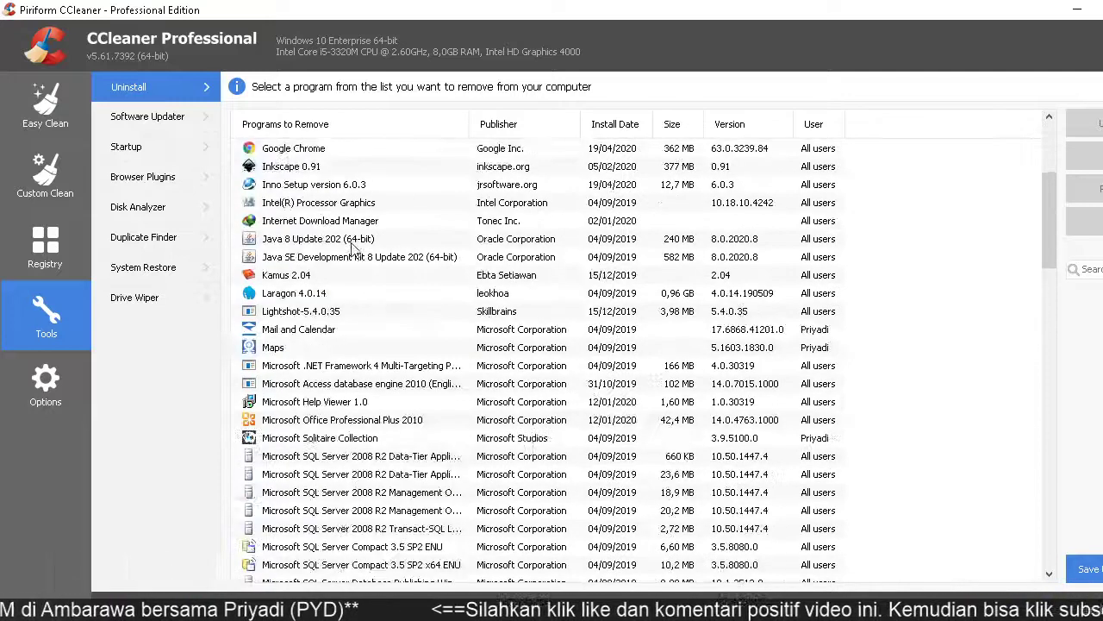
scroll(352, 250, down, 9)
scroll(352, 247, down, 7)
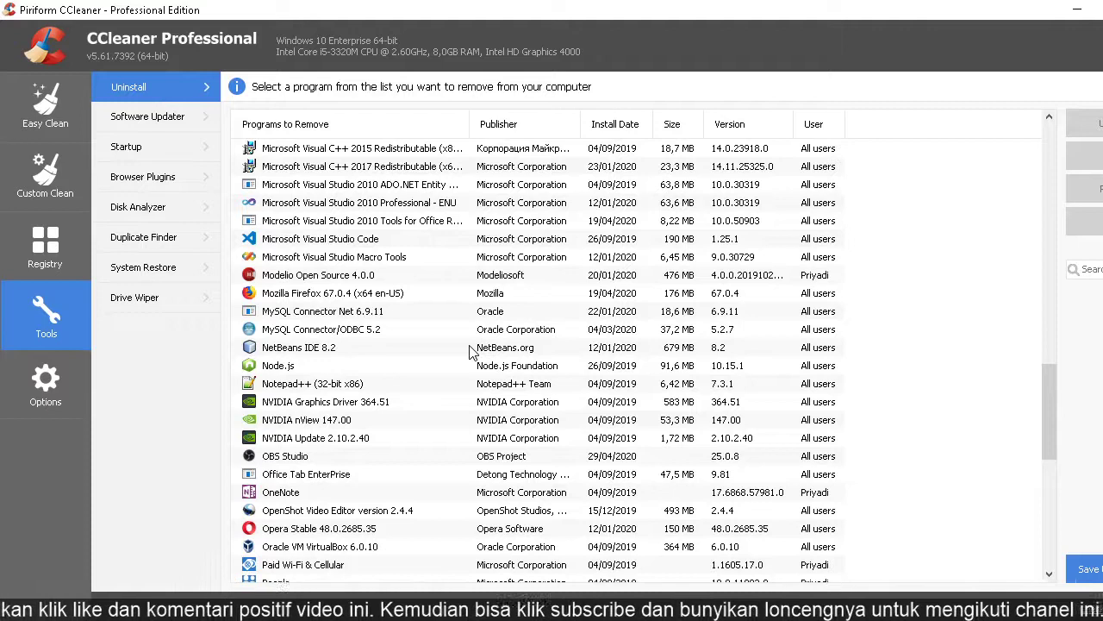
scroll(472, 350, down, 2)
scroll(472, 351, down, 4)
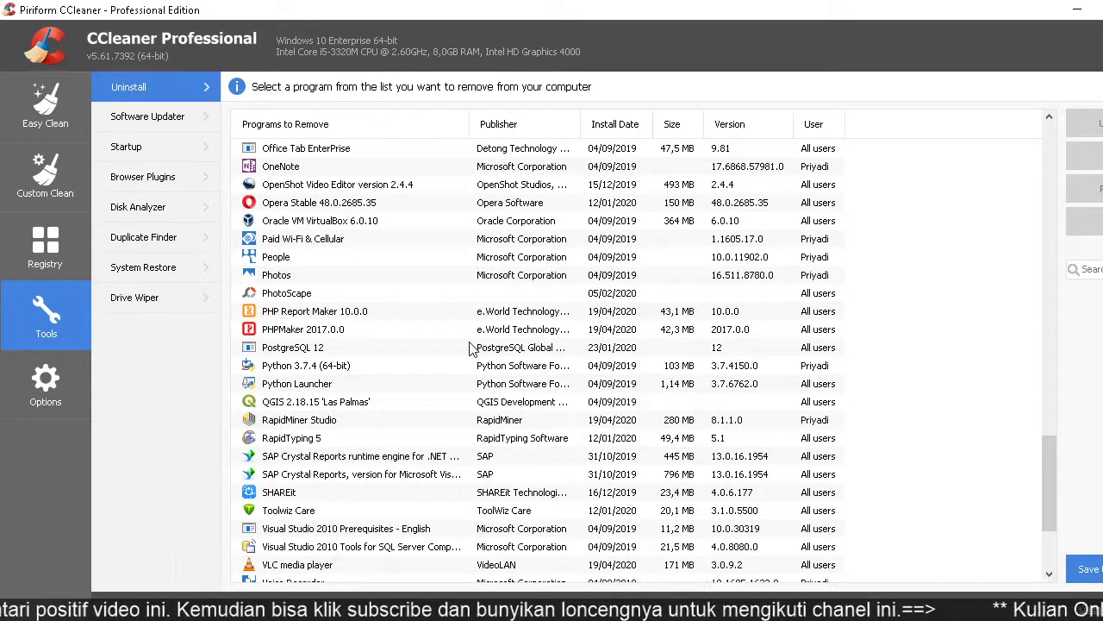
Uninstall the SAP Crystal Reports runtime engine for .NET Framework (64-bit) and switch to the Visual Studio project while it is being removed
click(361, 457)
scroll(461, 443, down, 1)
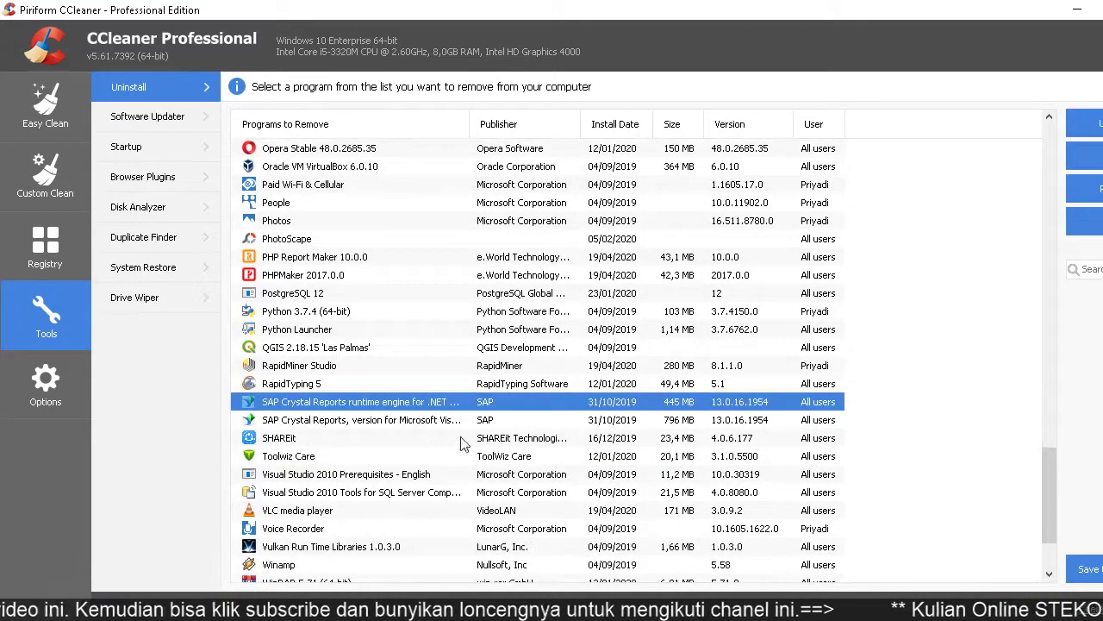
click(1085, 124)
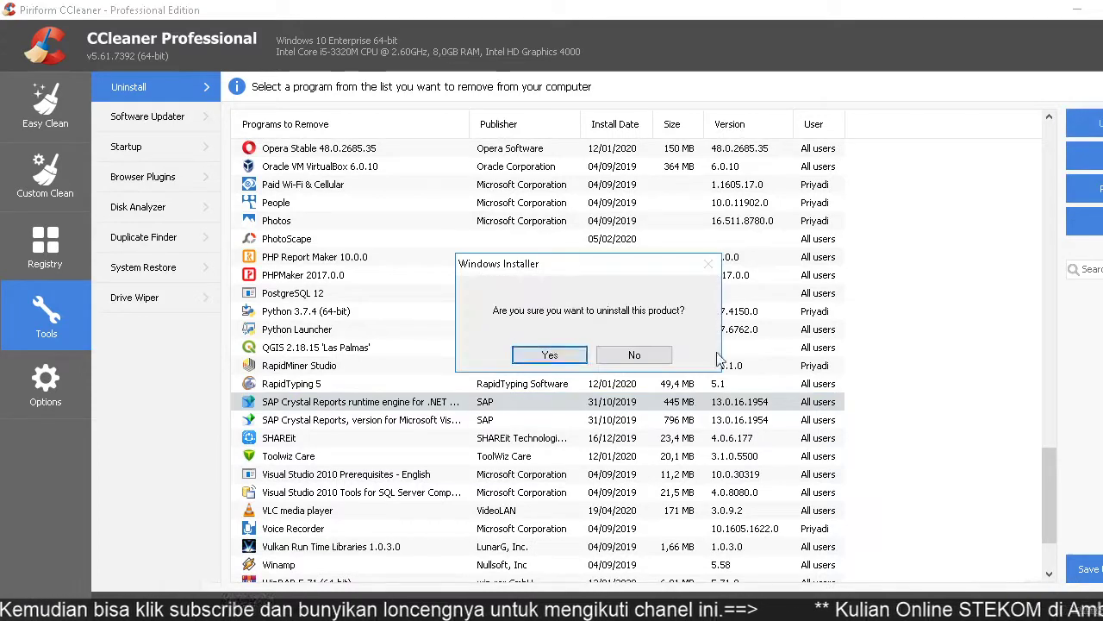
click(551, 356)
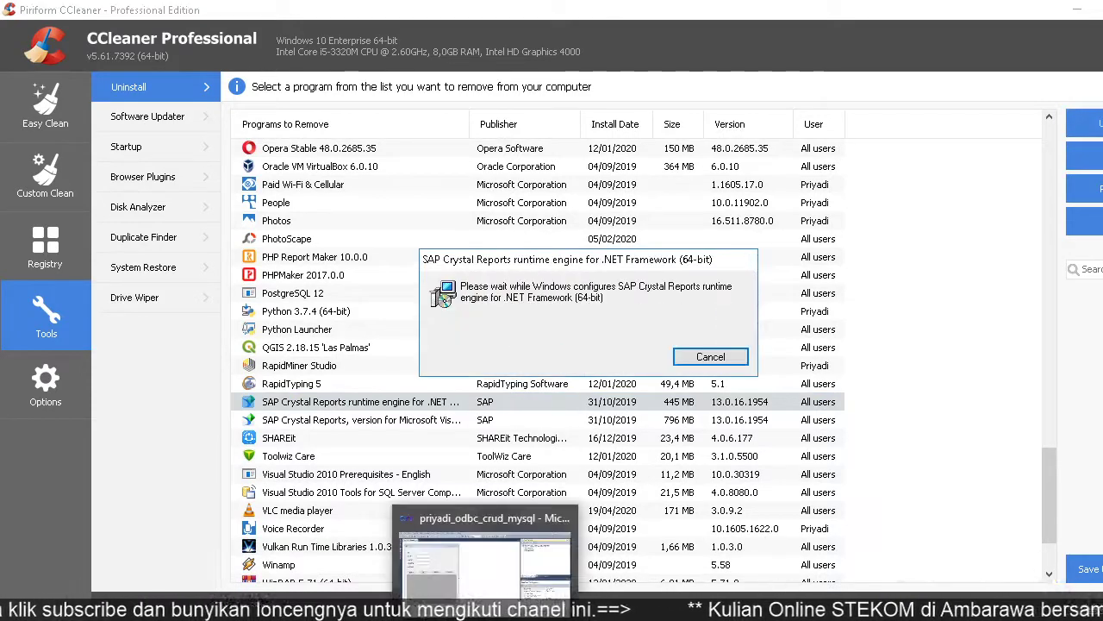
click(487, 525)
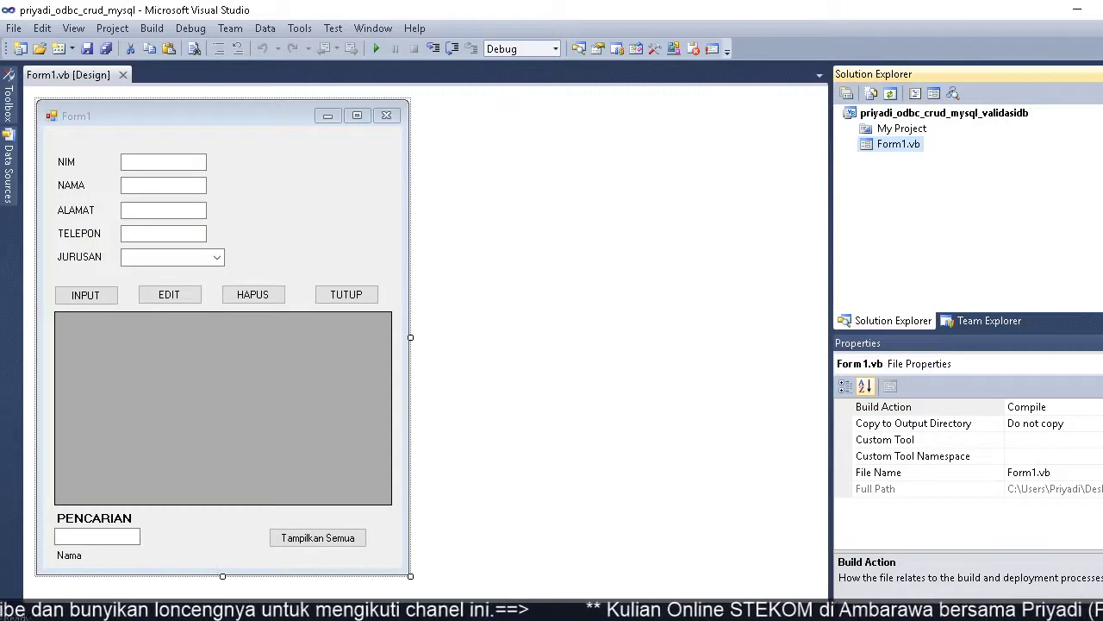
Return to CCleaner, widen the program name column, and uninstall SAP Crystal Reports, version for Microsoft Visual Studio
key(alt+Tab)
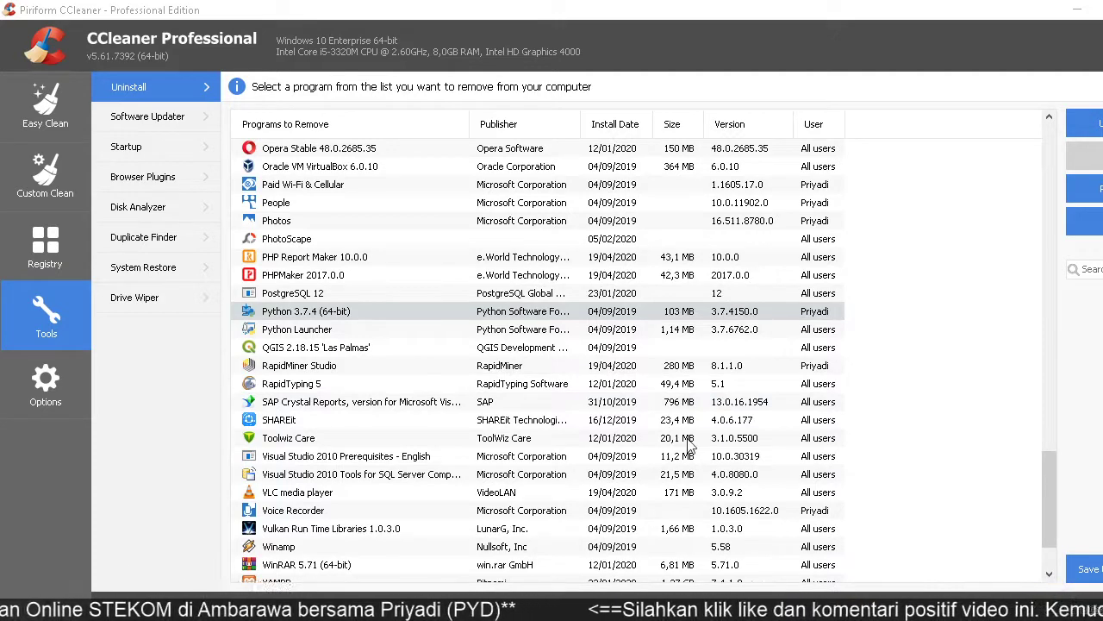
click(318, 409)
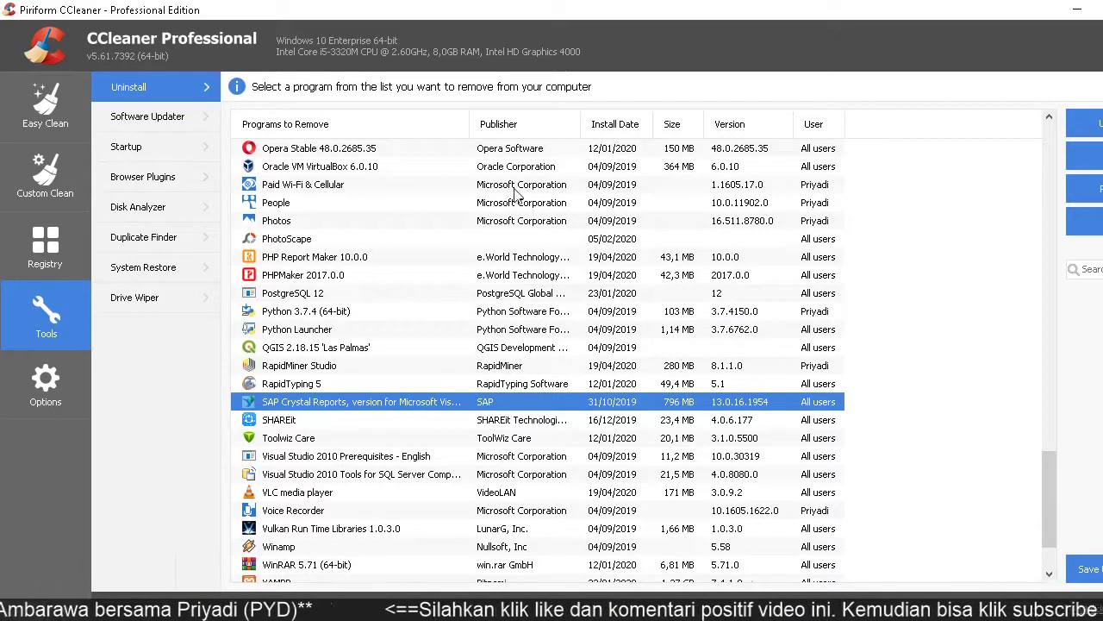
drag(468, 114, 655, 114)
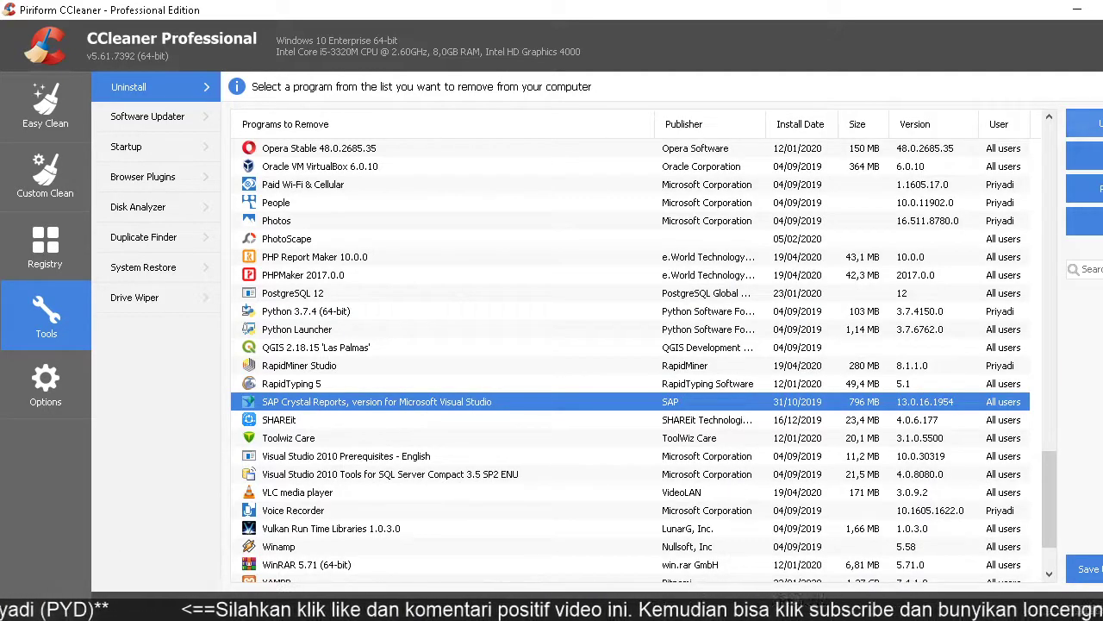
click(1084, 123)
click(549, 355)
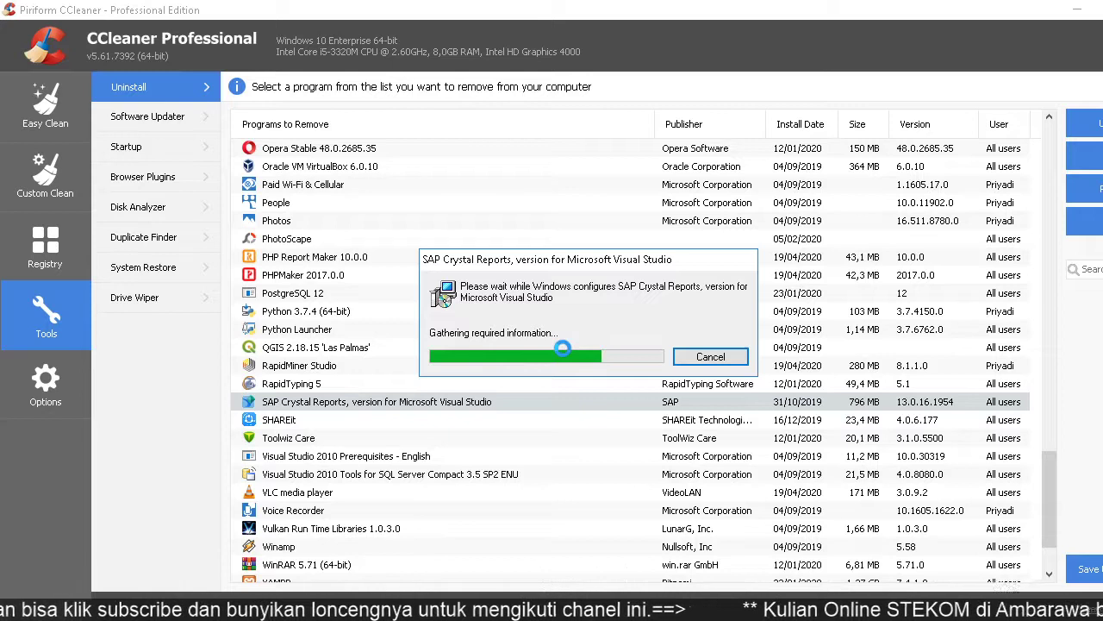
Switch to the YouTube Studio live stream in Chrome and send the chat reply "berarti belum diinstall kemungkinannya"
mouse_move(319, 608)
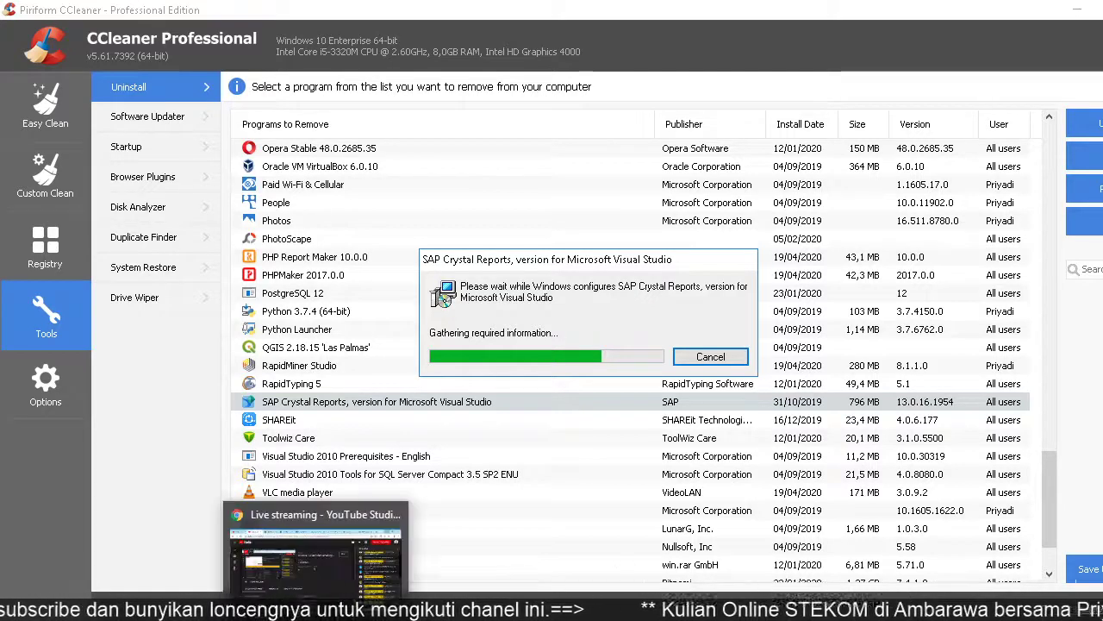
click(319, 522)
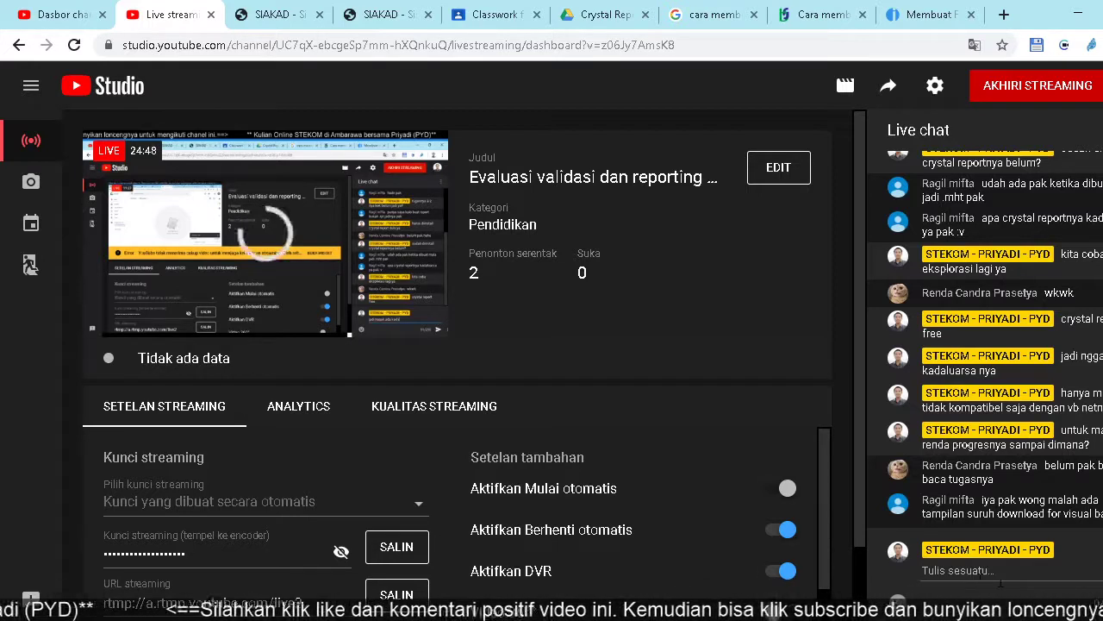
click(980, 578)
text(be)
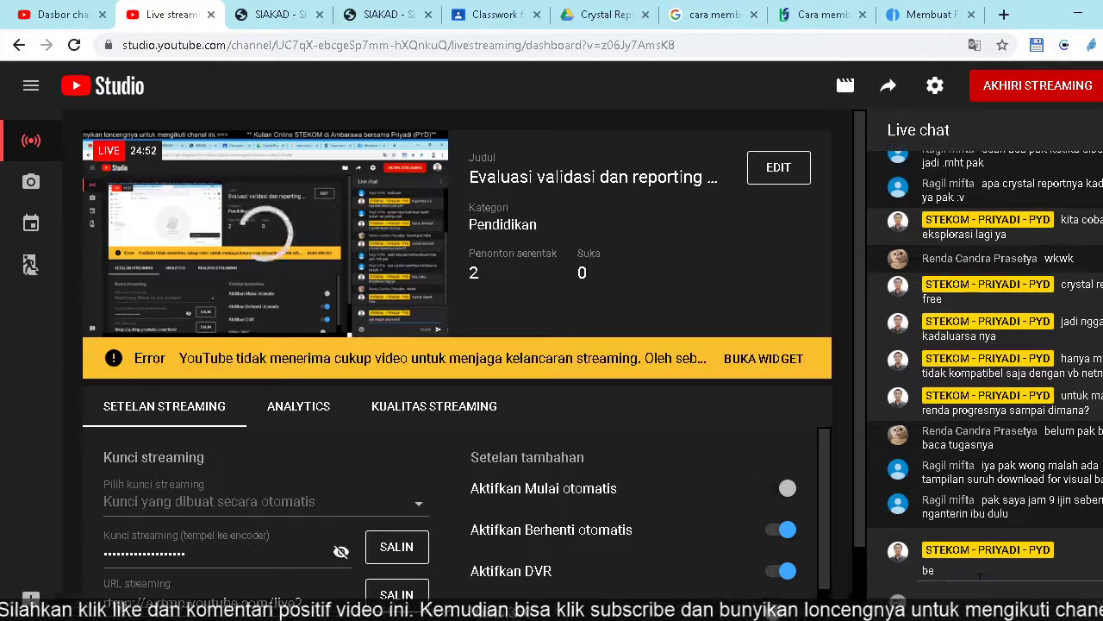
double_click(995, 569)
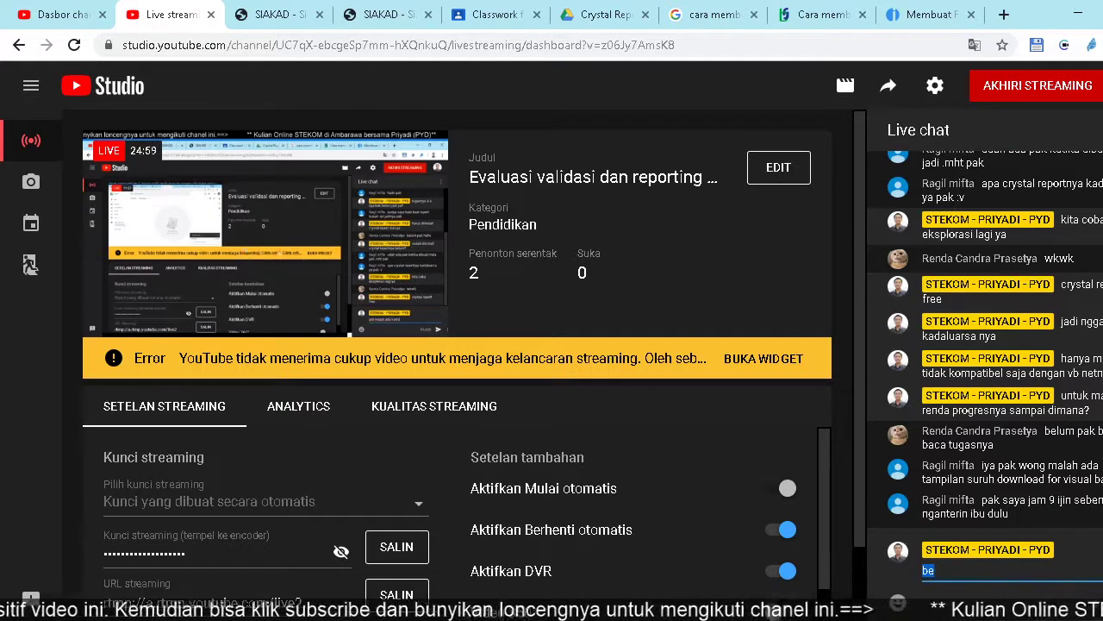
text(berarti )
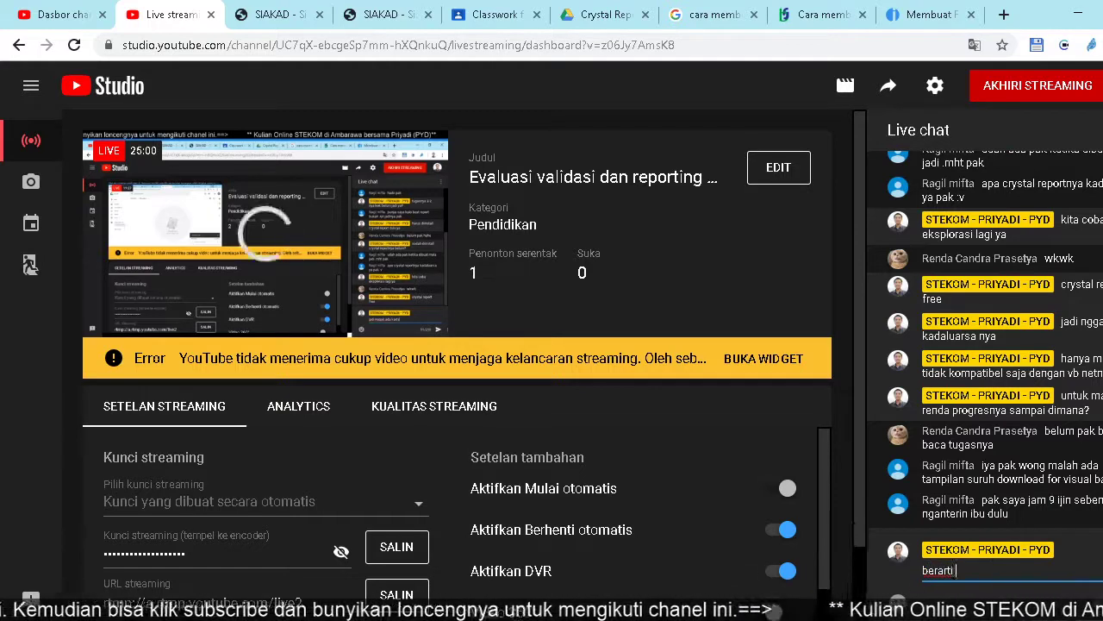
text(belum dii)
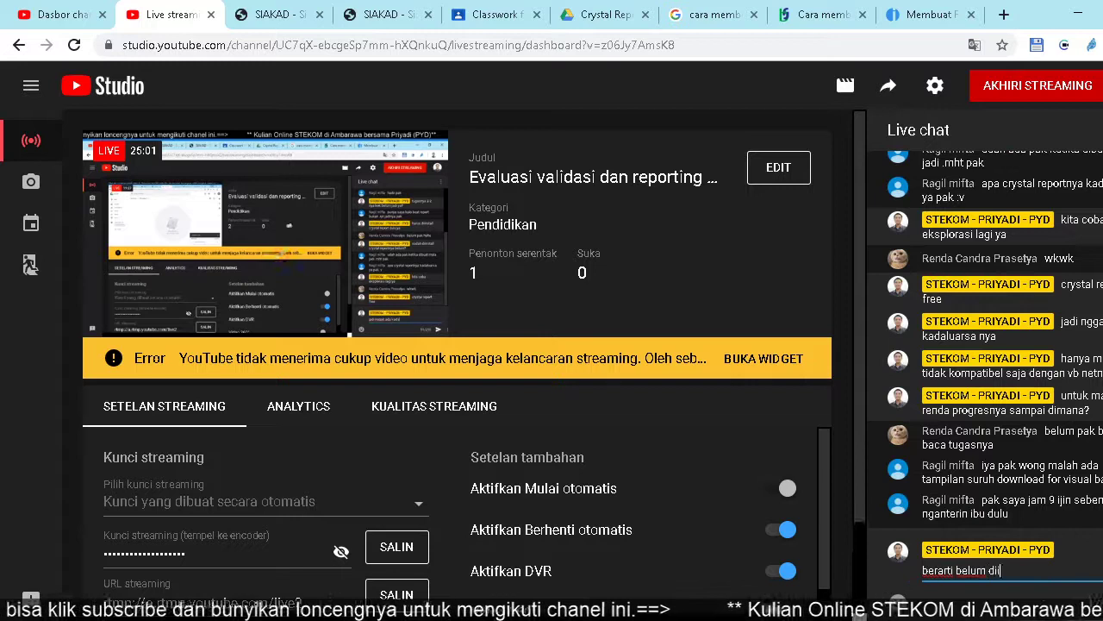
text(nstall )
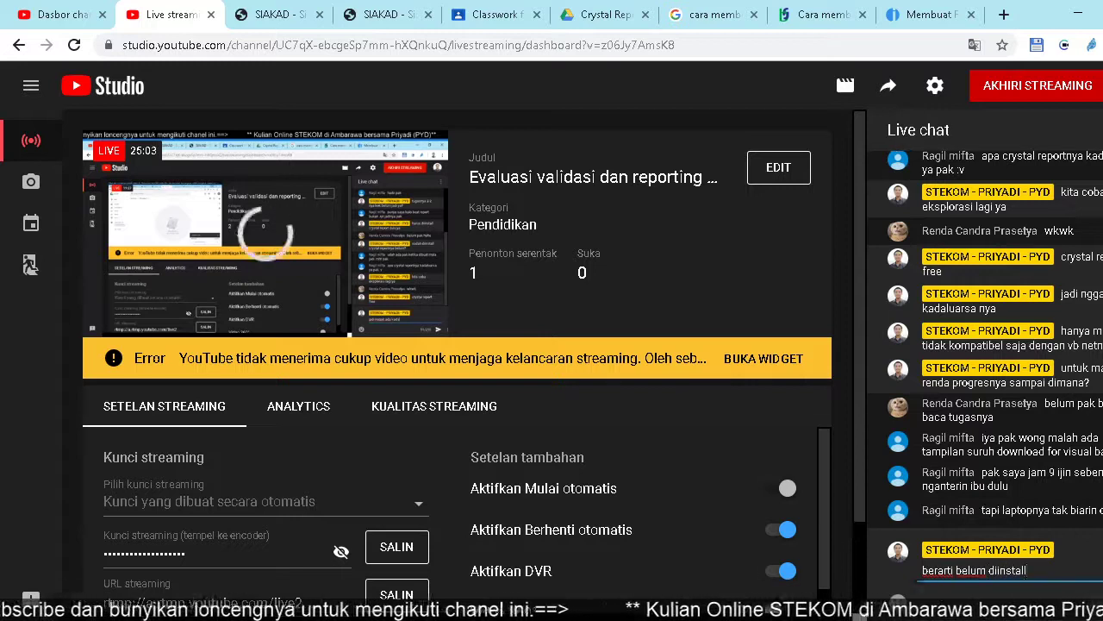
text(kemung)
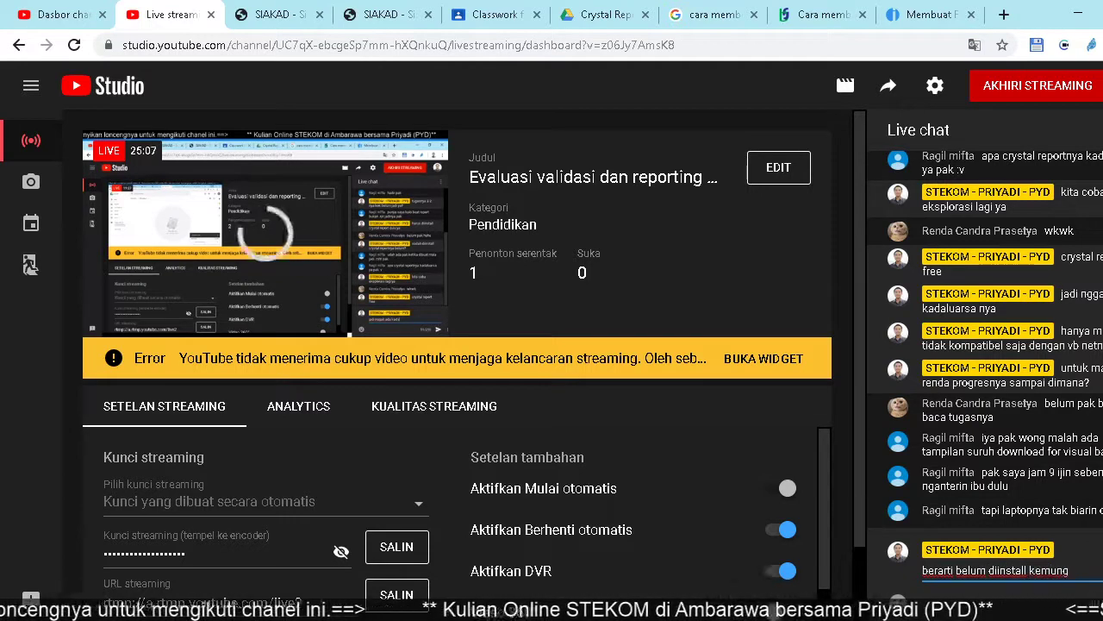
text(k)
text(inannya)
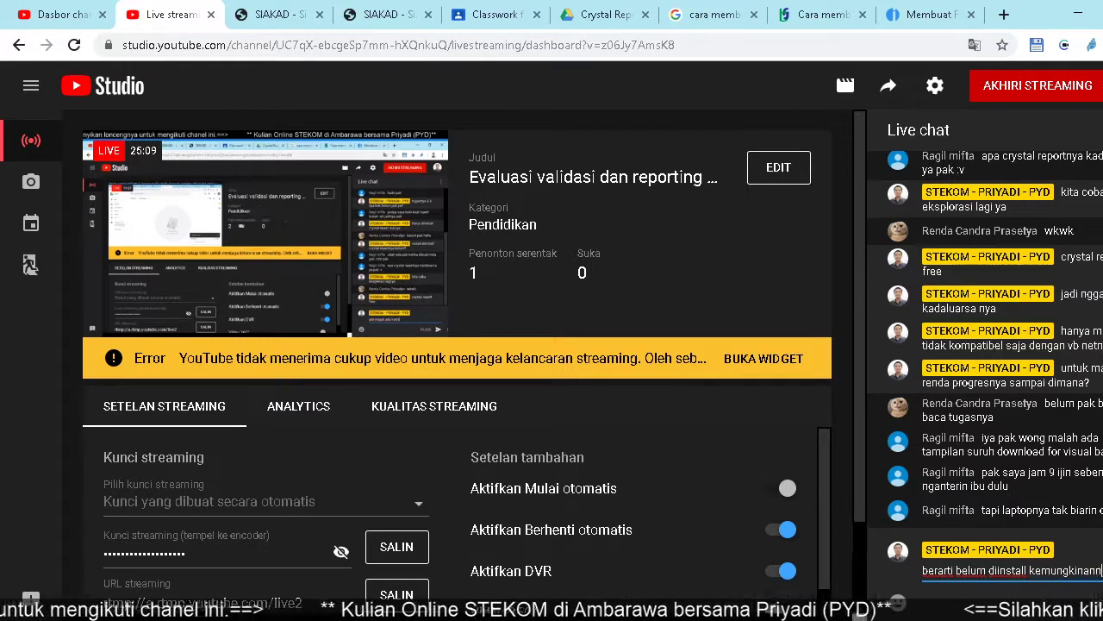
key(Return)
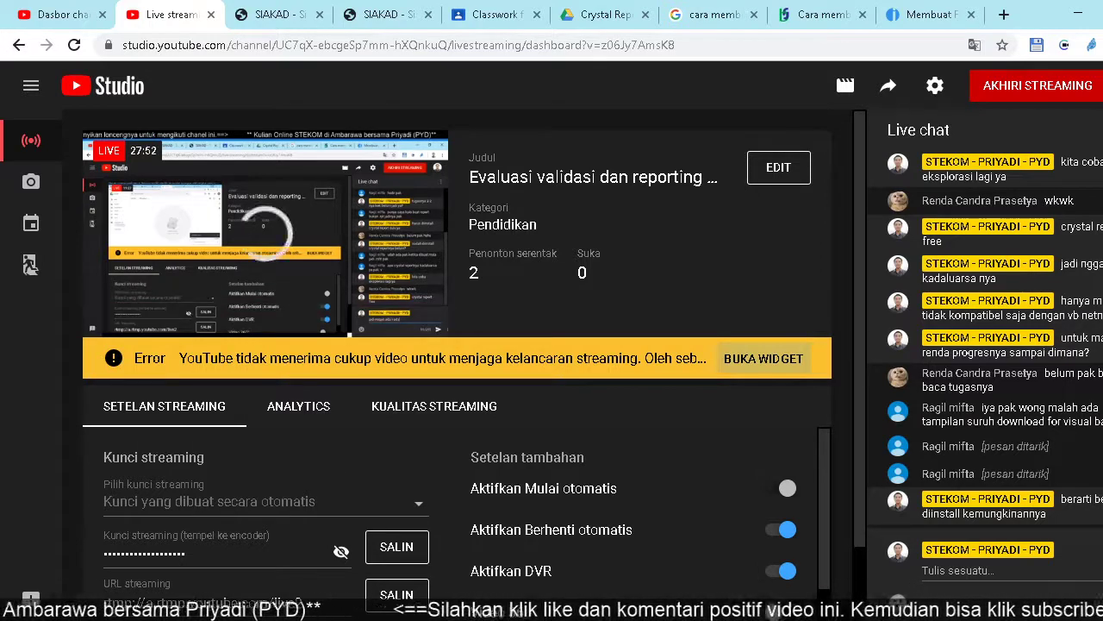
Check the streaming status in OBS, return to YouTube Studio, and inspect the computer's Wi-Fi connection
key(alt+Tab)
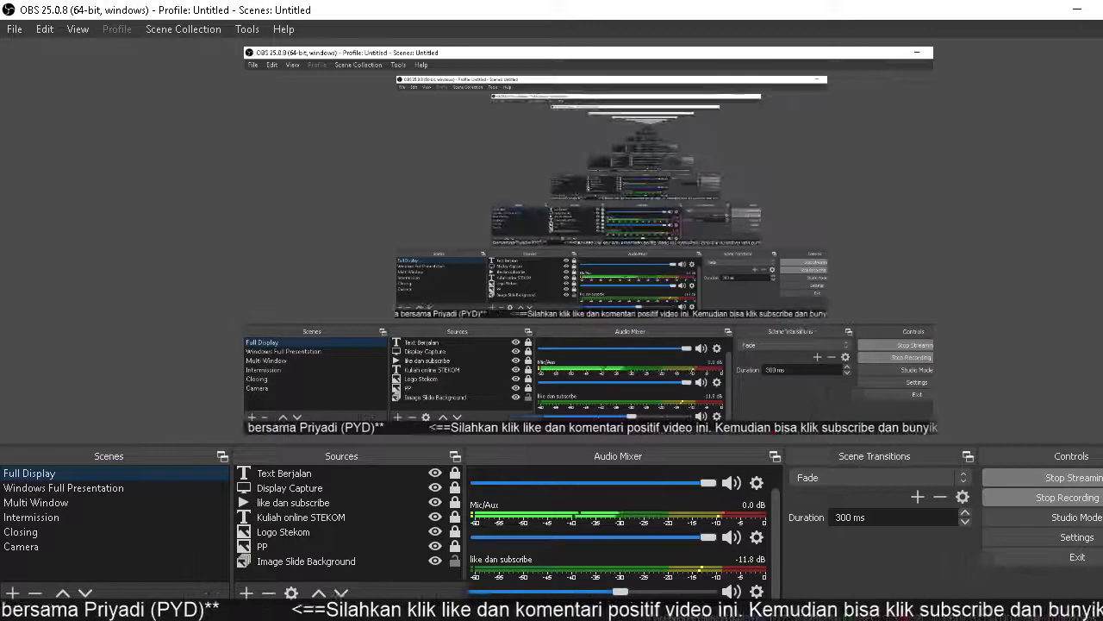
key(alt+Tab)
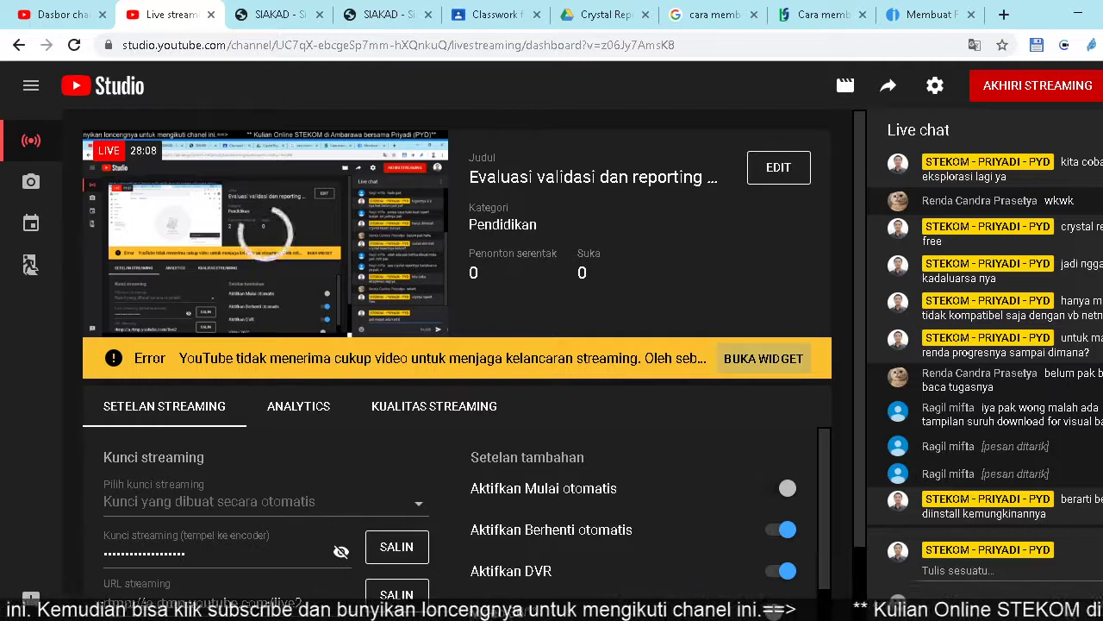
click(1017, 614)
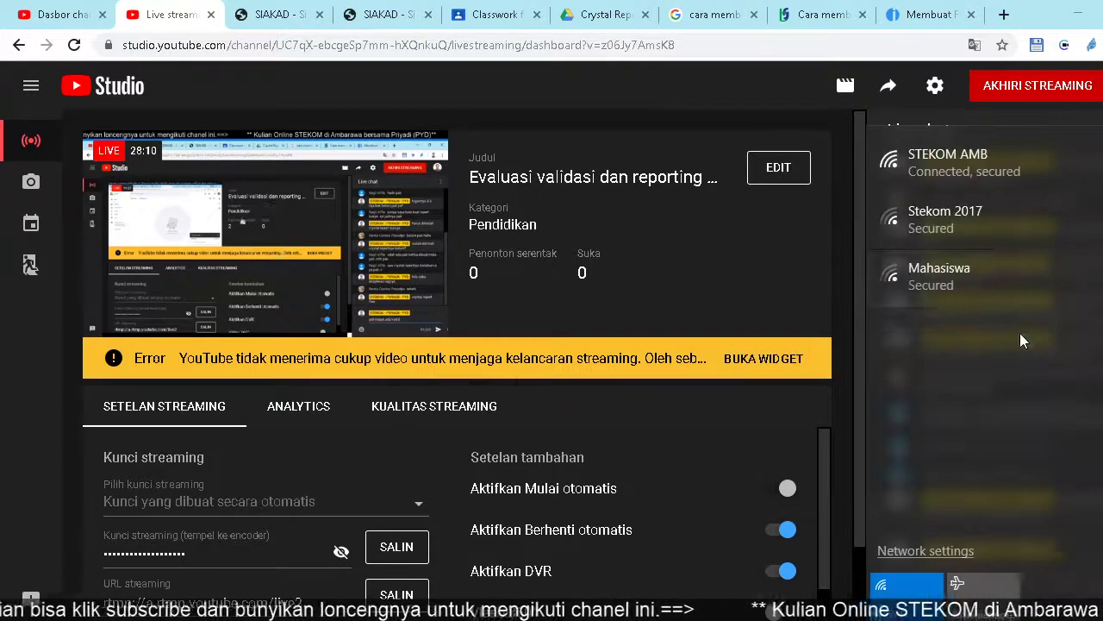
click(692, 444)
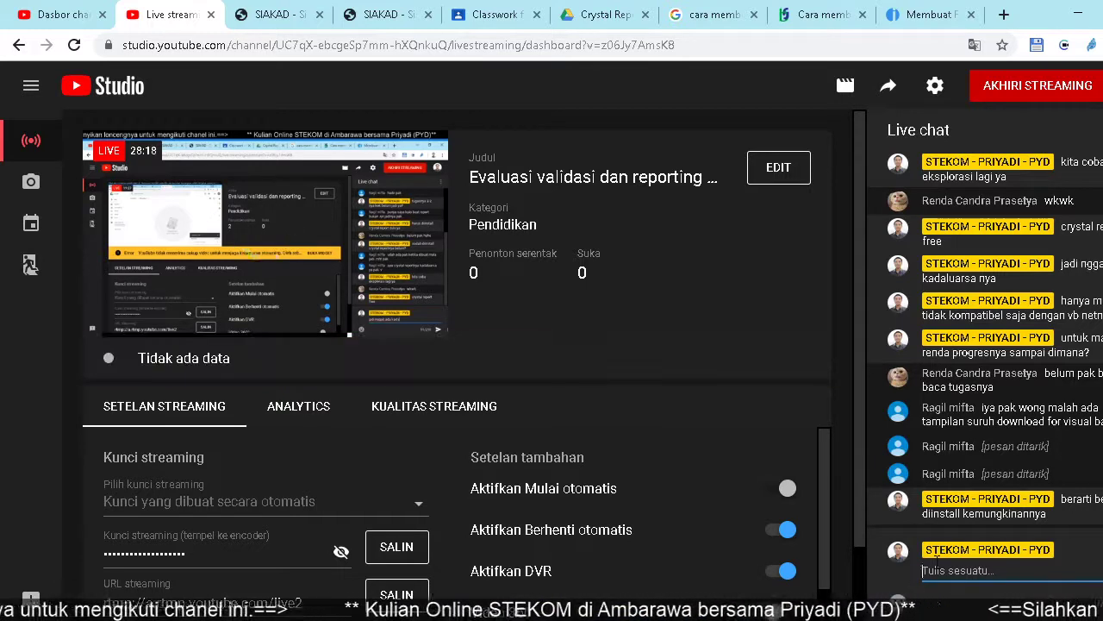
Send the live chat messages "kita tungu sebentar" and "ada permasalahan koneksi"
text(kita tu)
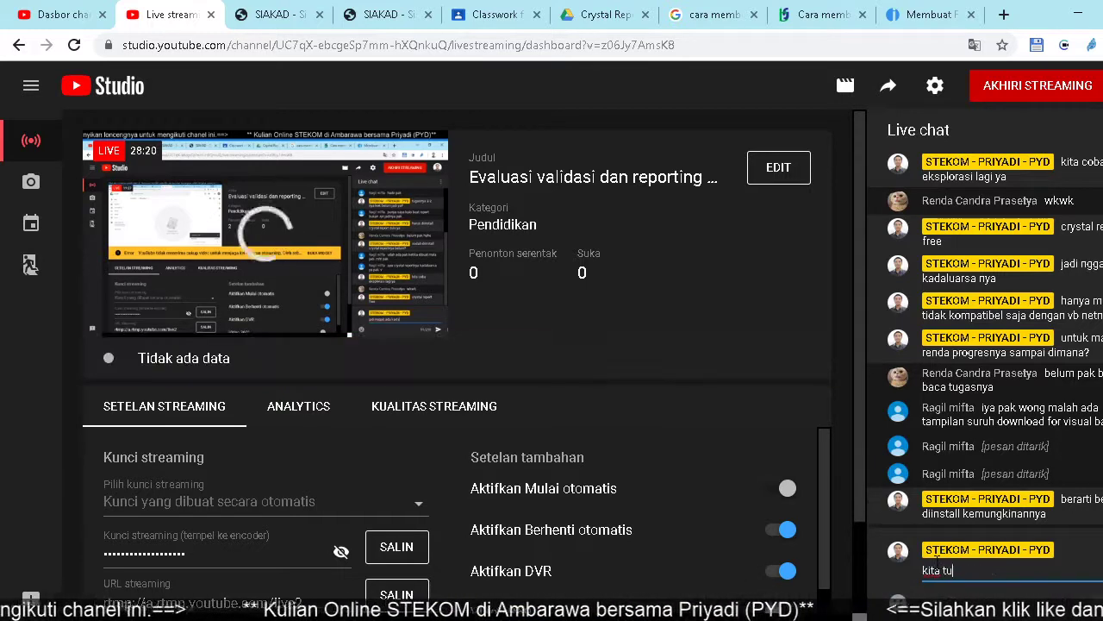
text(ngu se)
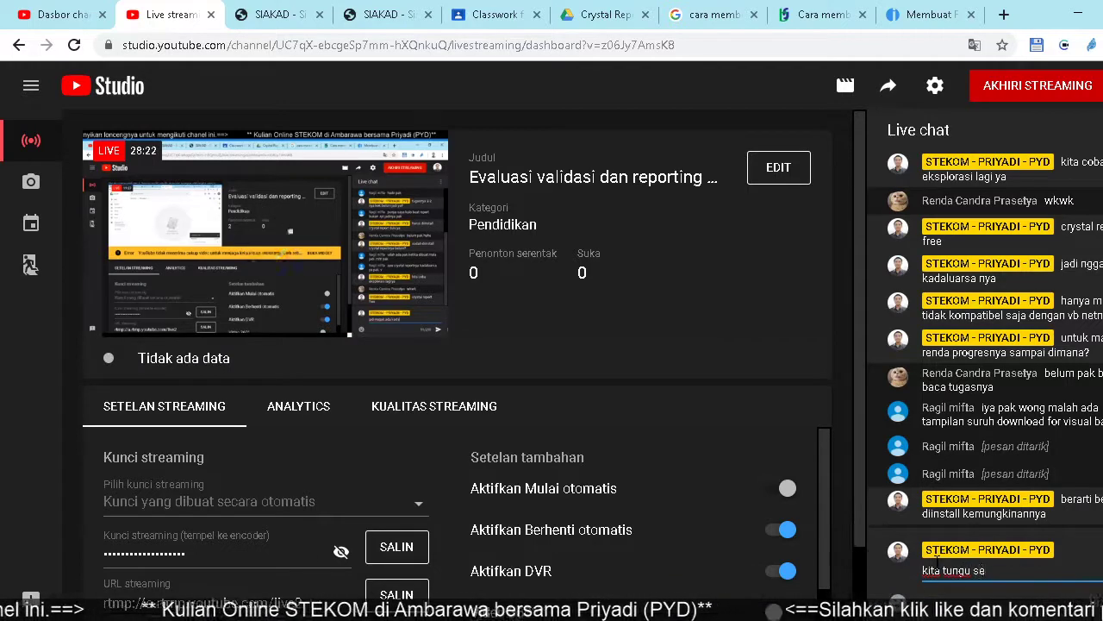
text(bentar)
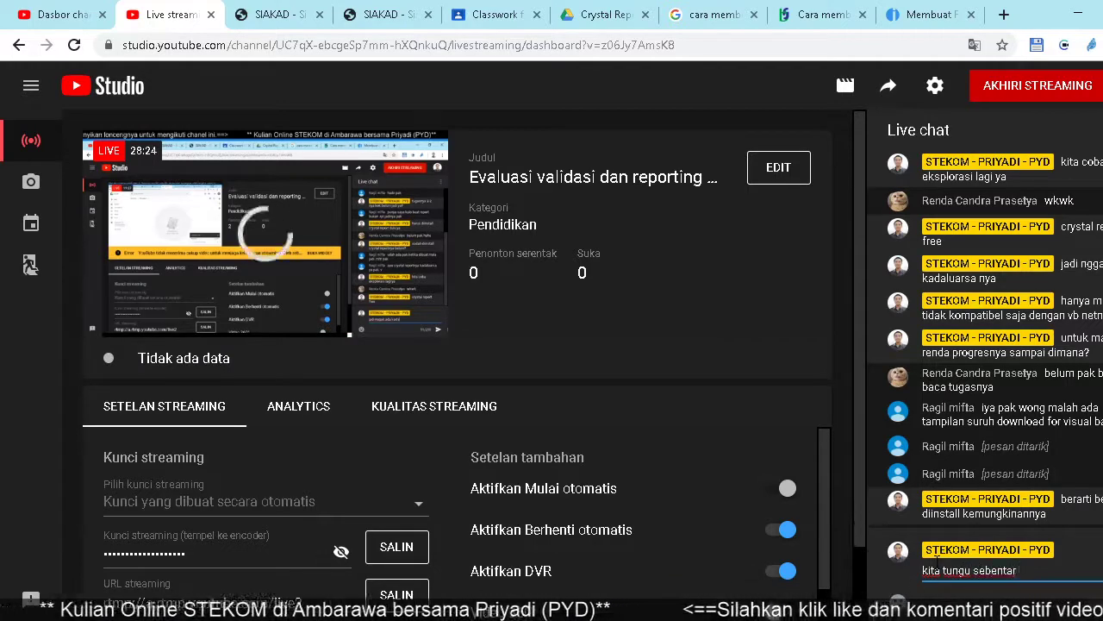
key(BackSpace)
key(Return)
text(ada )
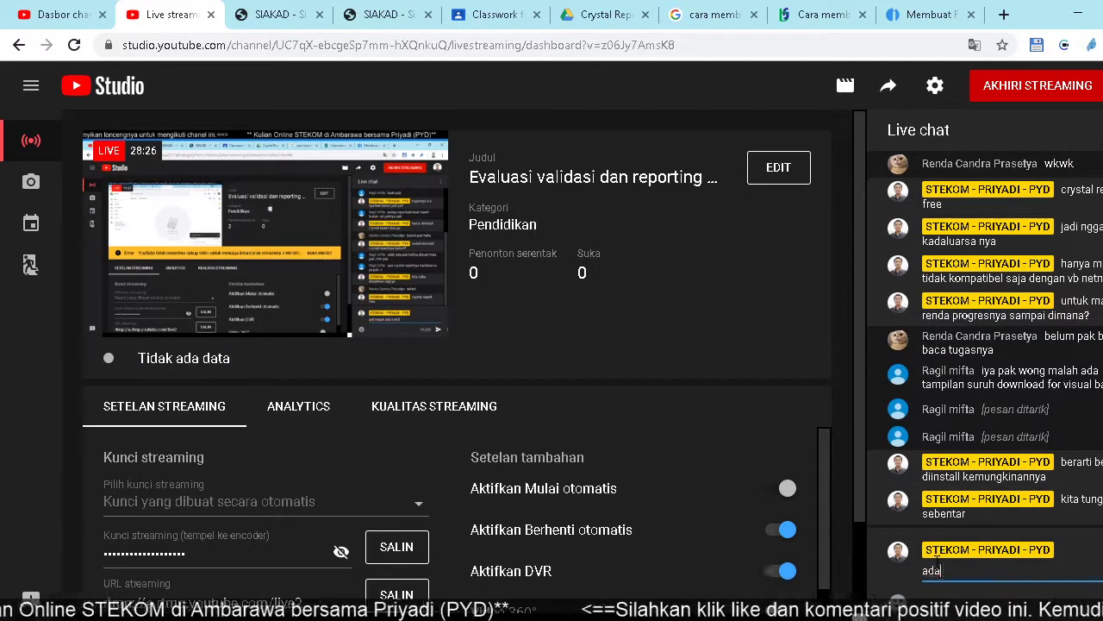
text(permasalahan koneksi)
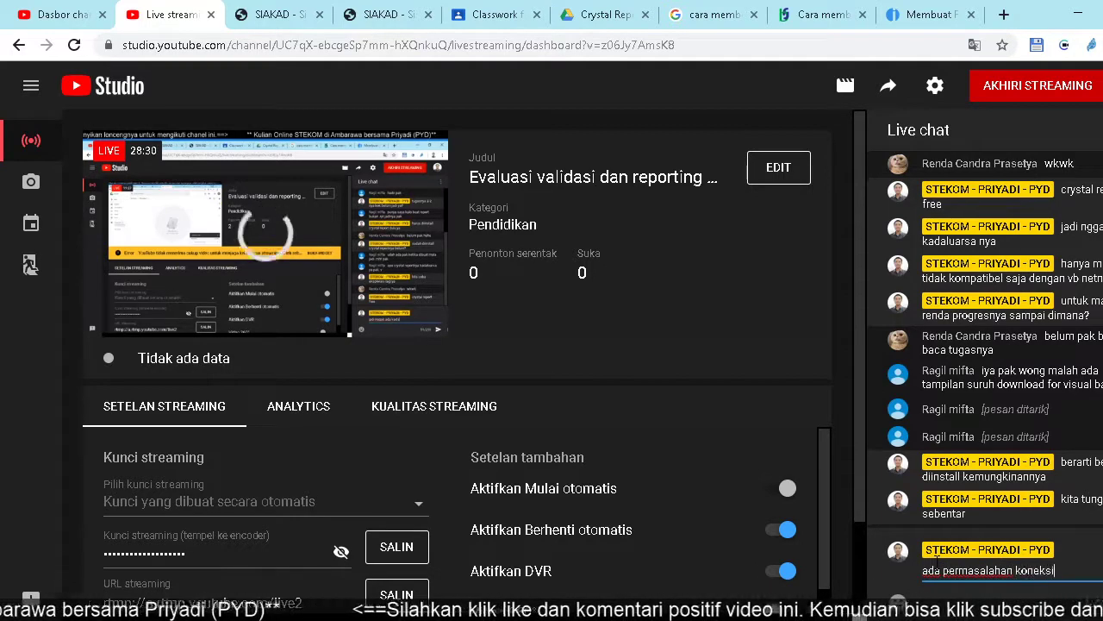
key(Return)
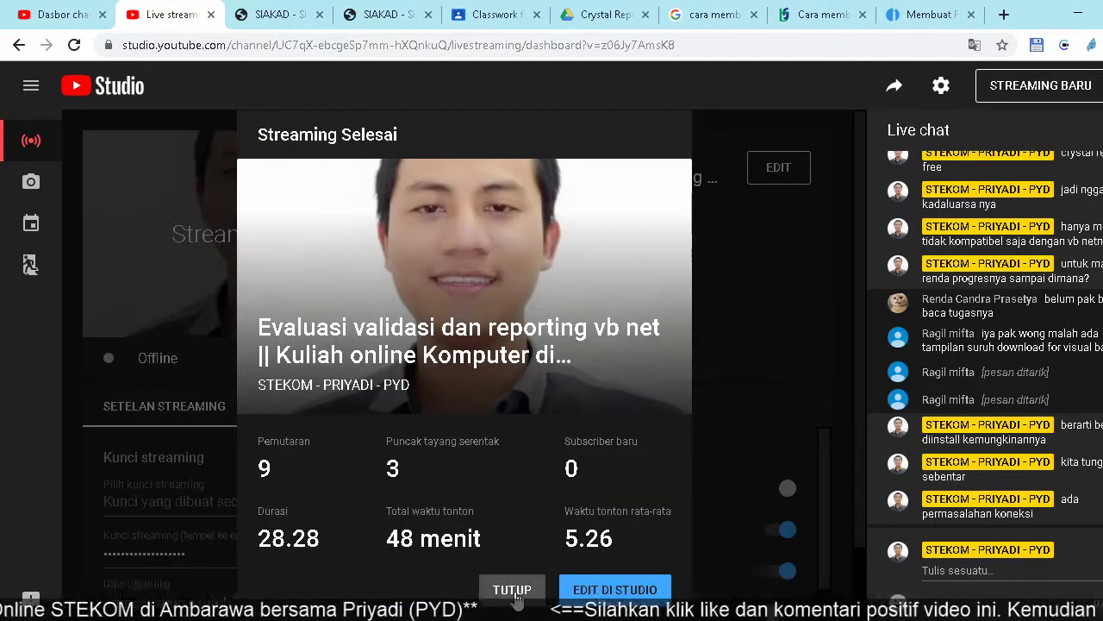
Close the finished-stream summary in YouTube Studio, then switch to OBS and activate the Multi Window scene
click(512, 589)
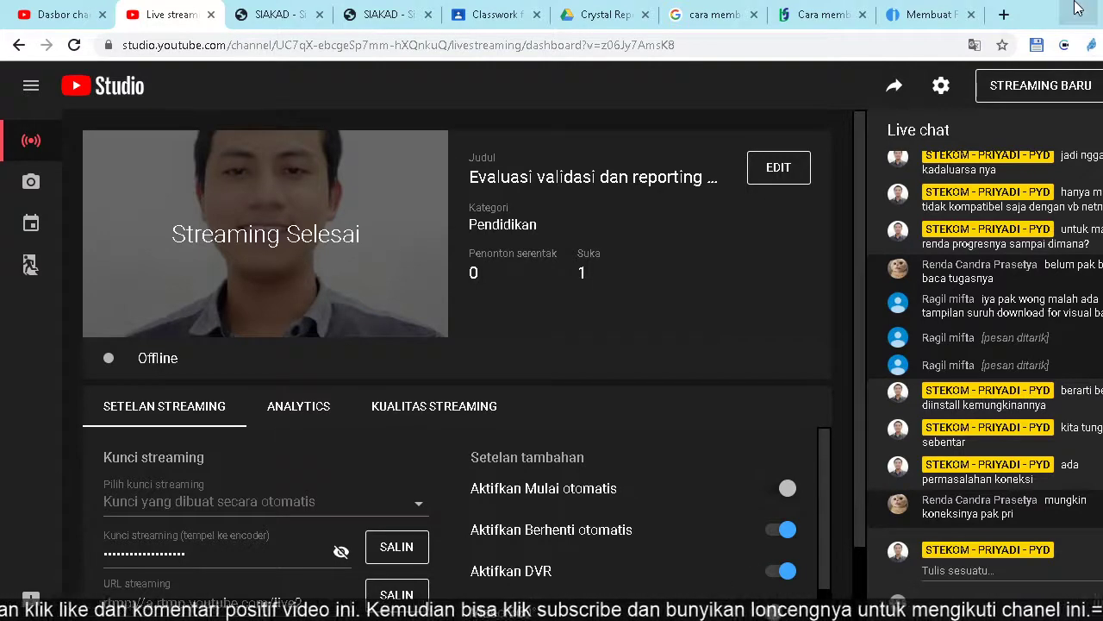
mouse_move(449, 610)
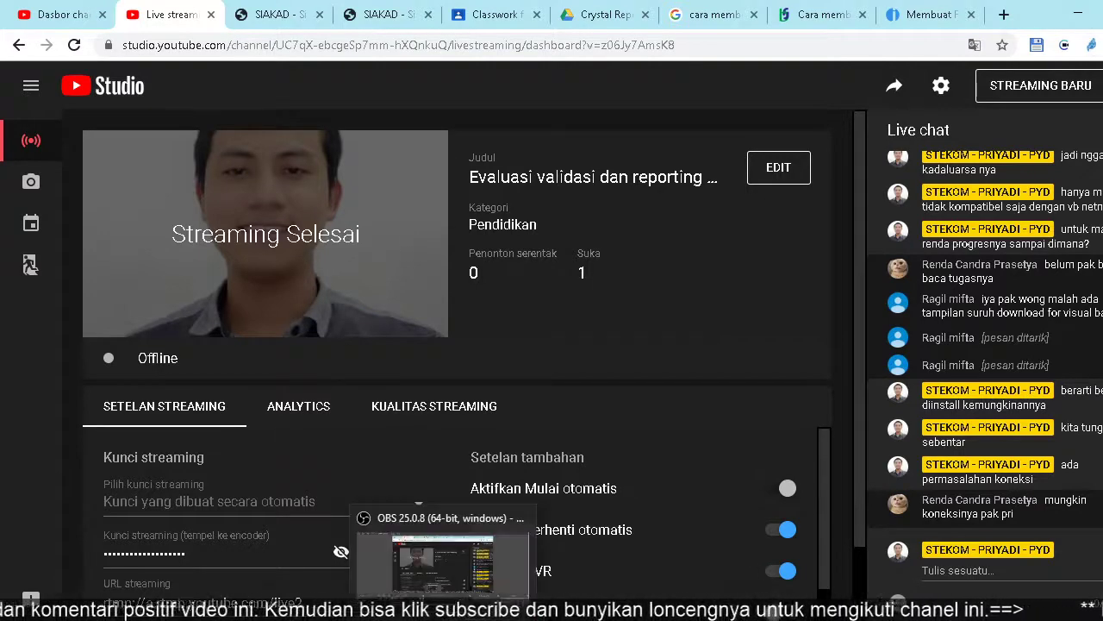
click(448, 530)
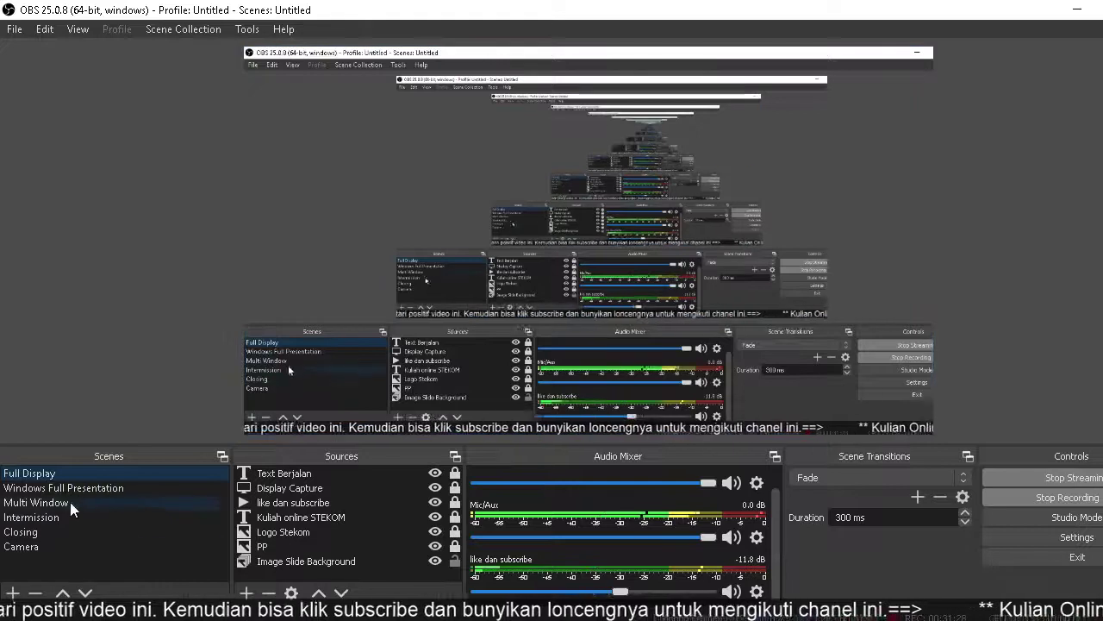
click(69, 501)
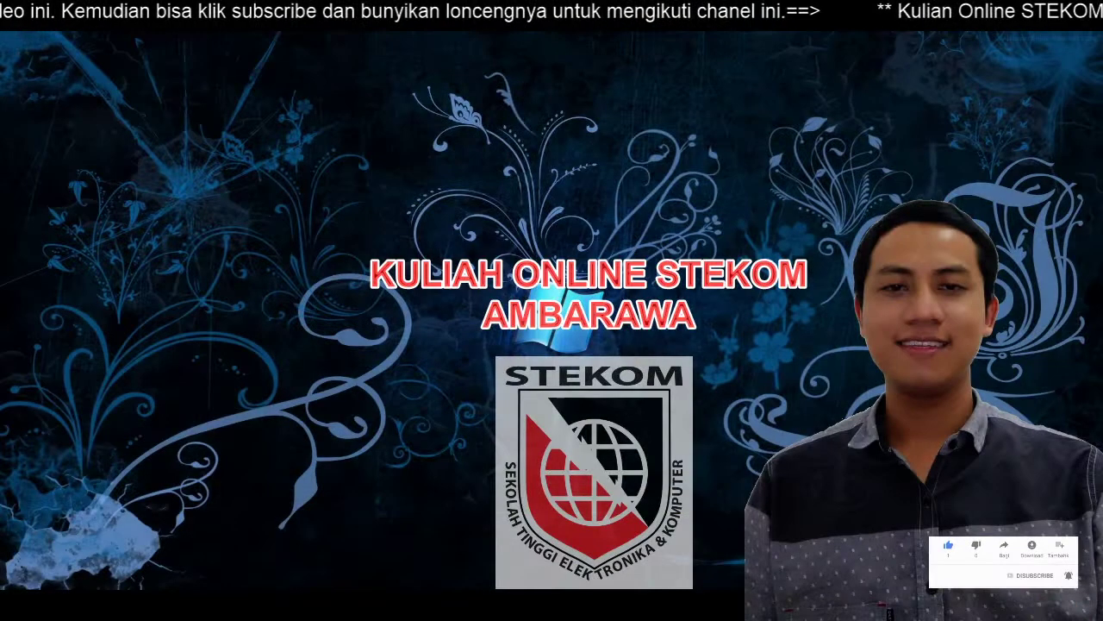